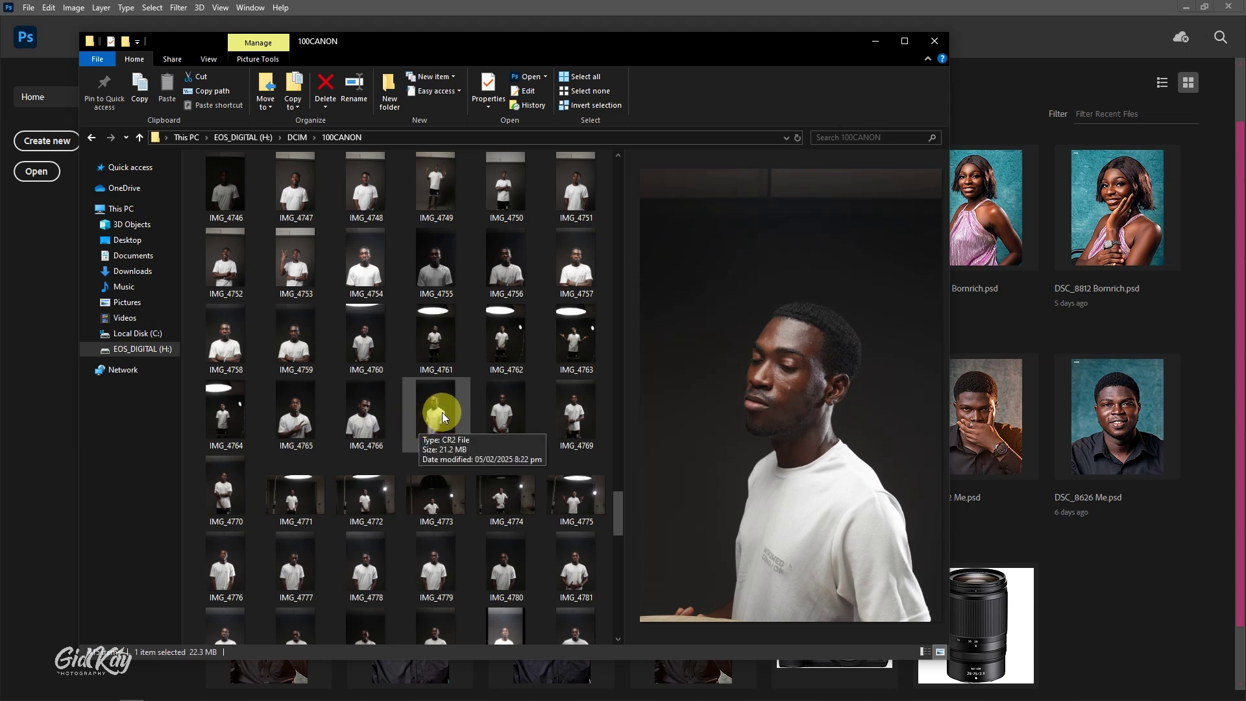
- Open the raw photo IMG_4790 from the 100CANON folder in Photoshop for raw editing
scroll(453, 411, "down", 3)
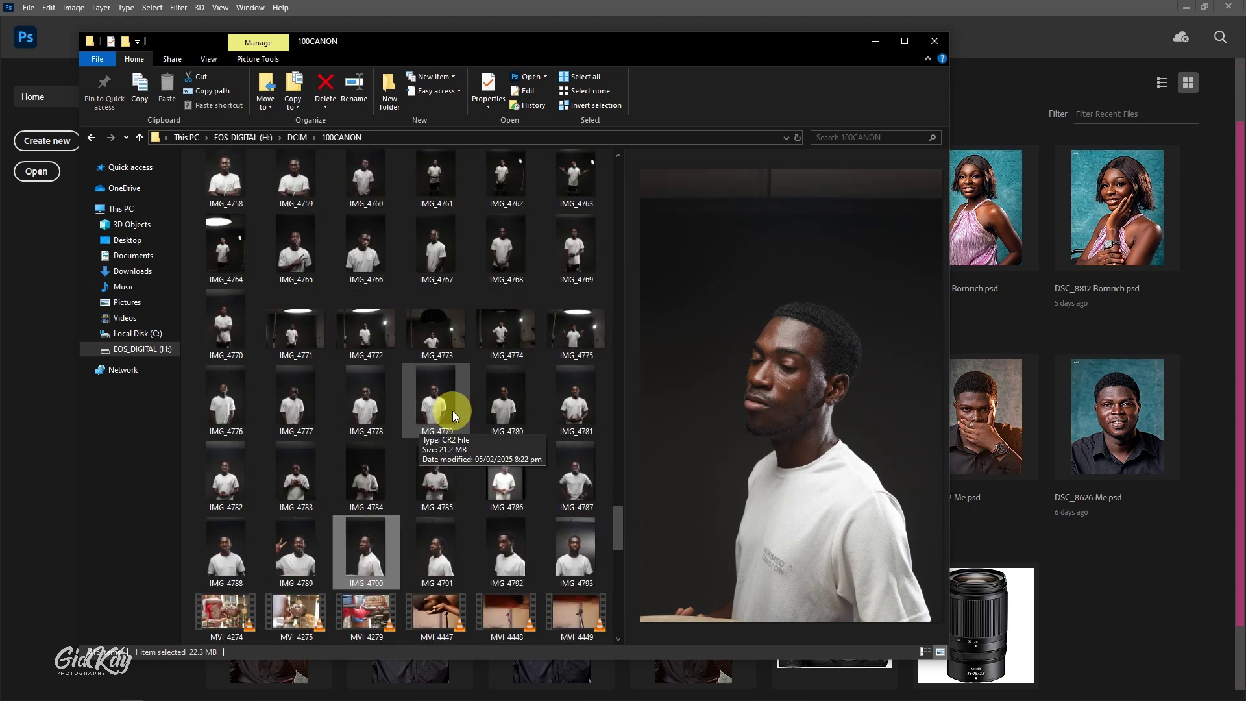
left_click_drag(368, 551, 46, 181)
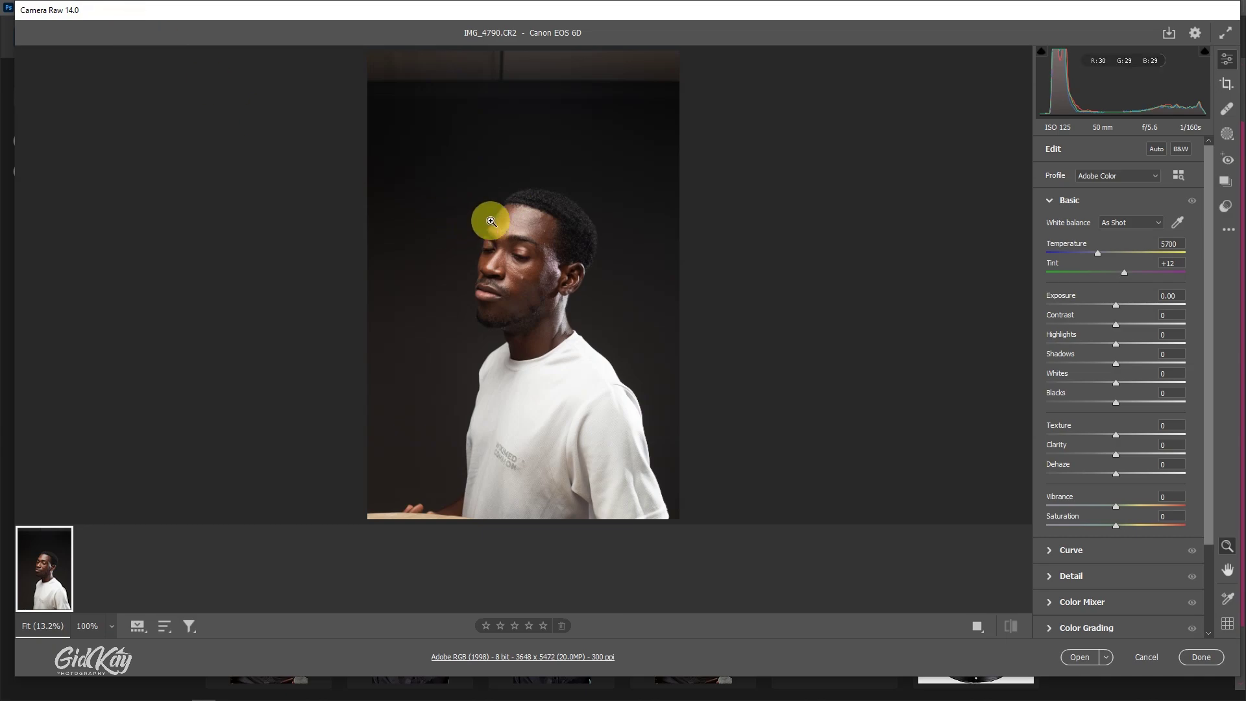
- Examine the skin on the man's forehead, cheeks and jaw at 100% magnification
left_click(530, 232)
scroll(531, 234, "down", 10)
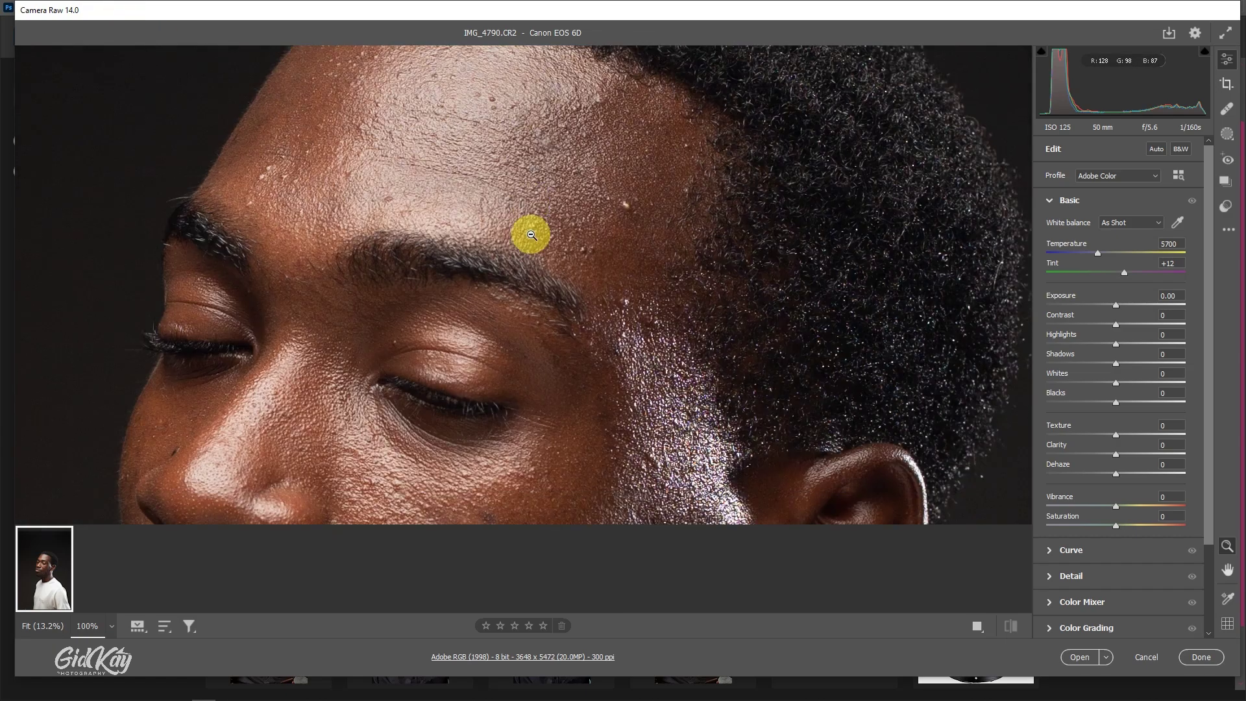
scroll(454, 253, "down", 2)
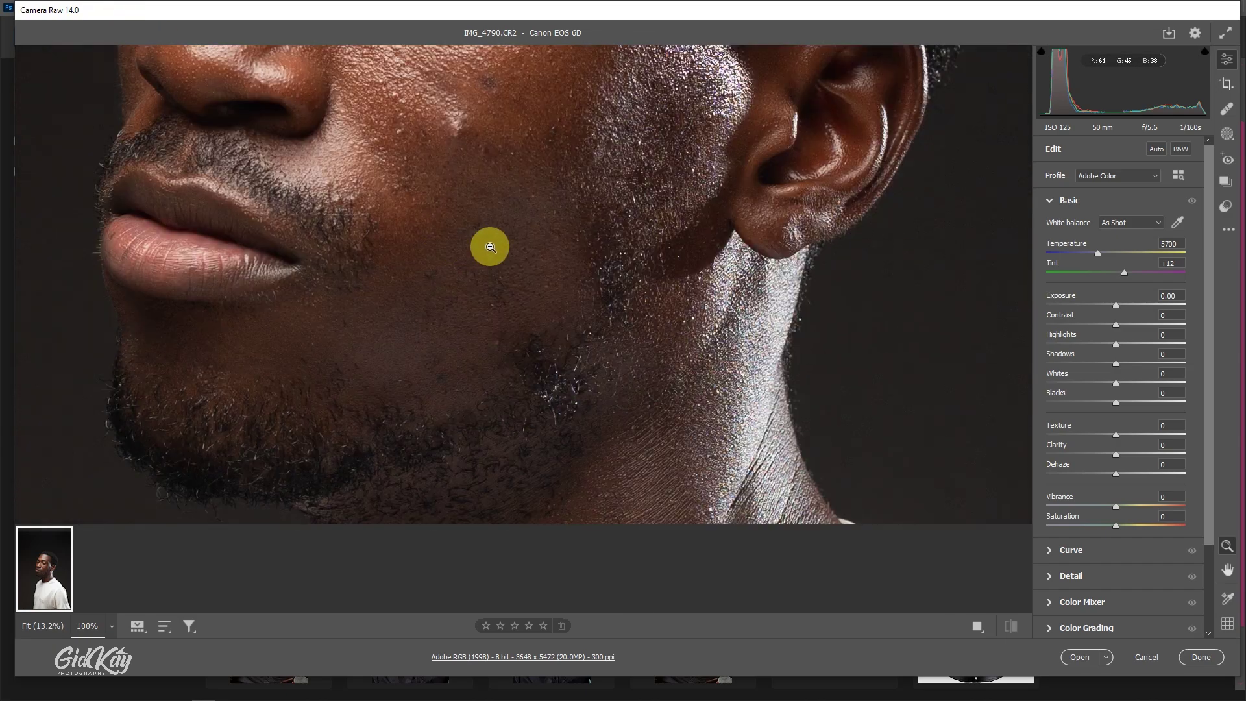
left_click(551, 227)
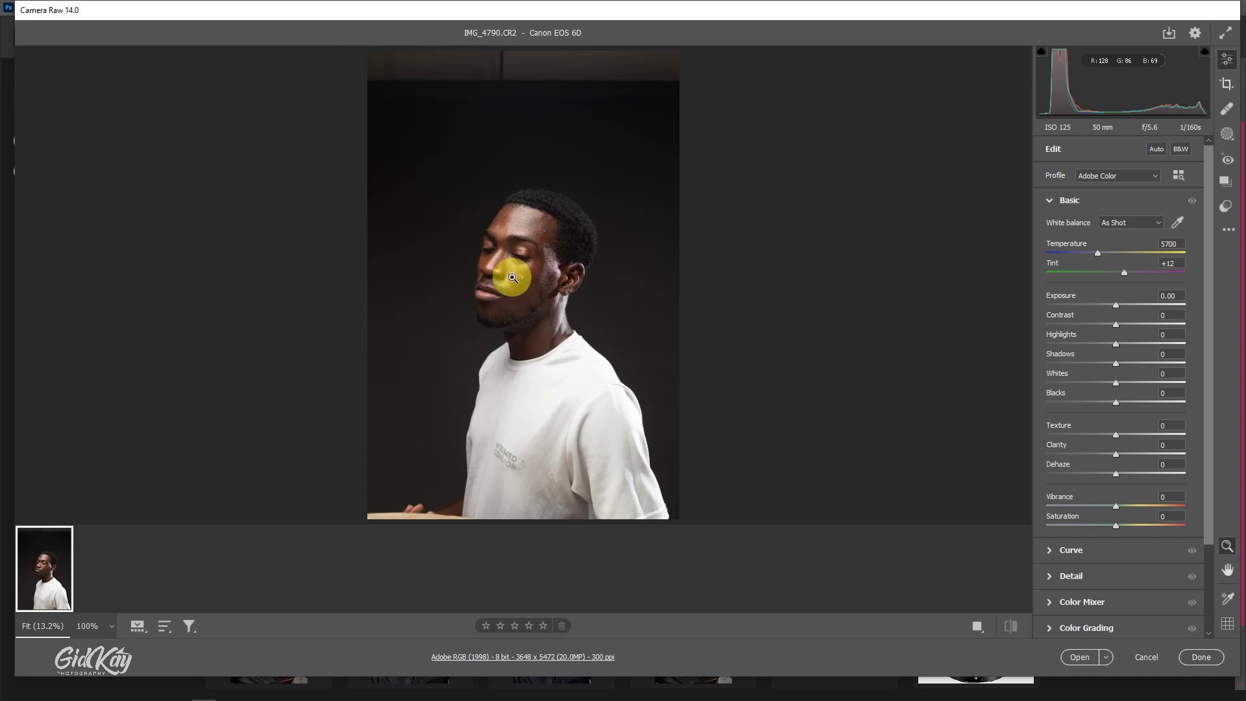
left_click(530, 258)
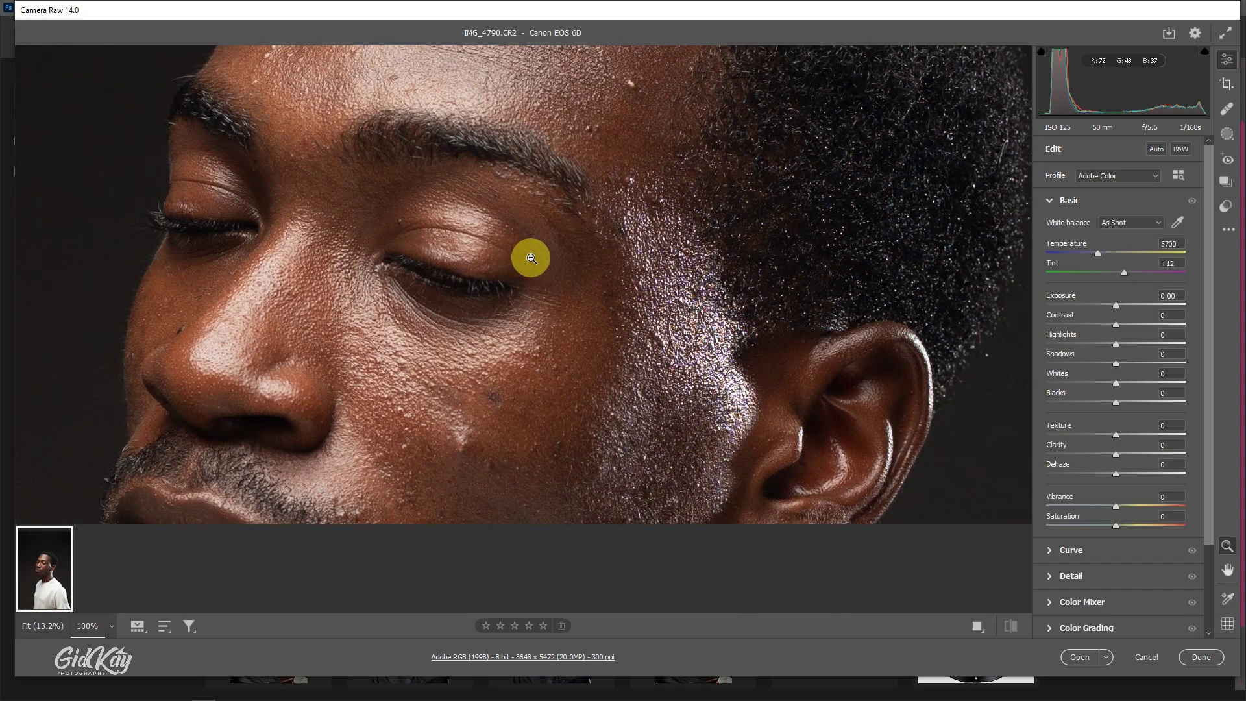
scroll(530, 259, "up", 3)
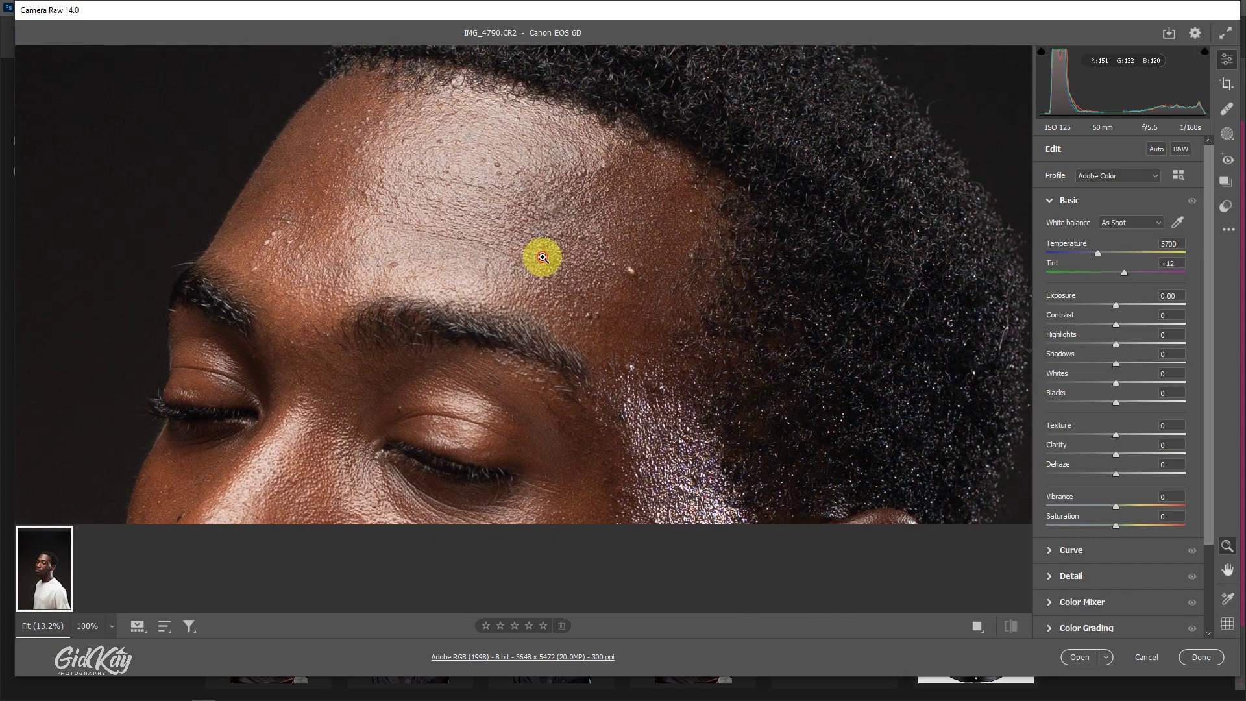
left_click(542, 258)
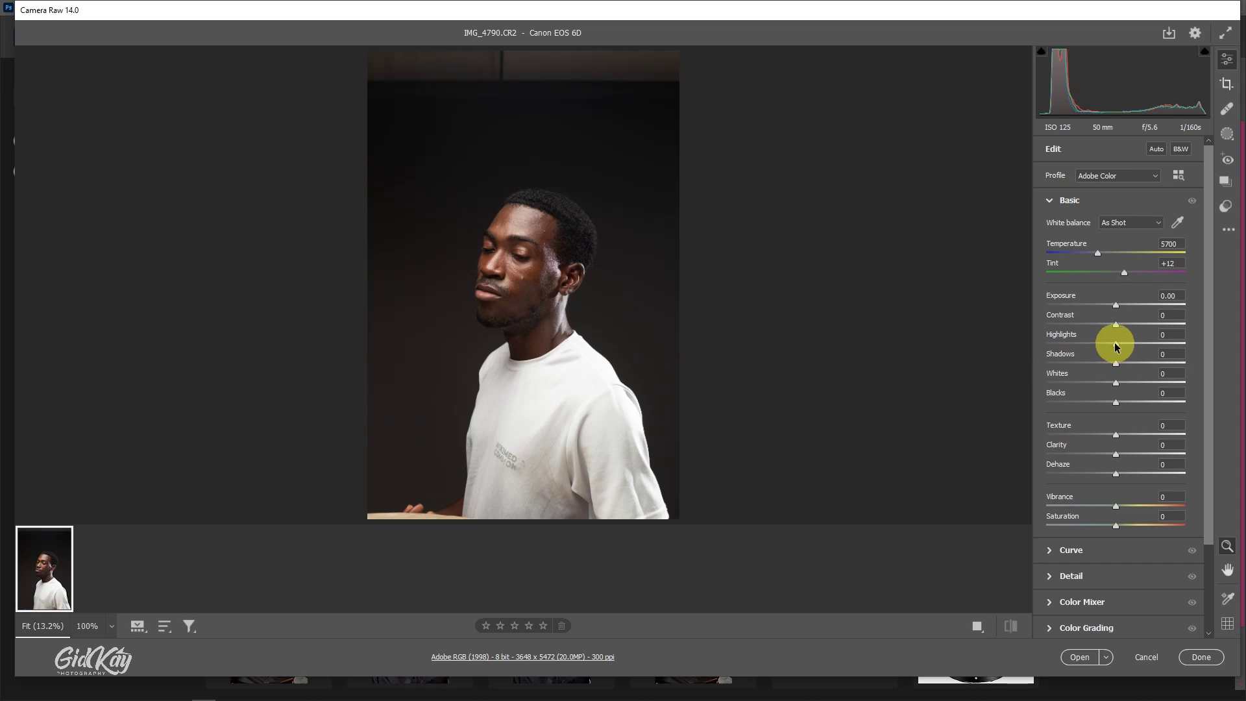
- Set the basic tone to Highlights -47, Shadows +12, Contrast +10 and Dehaze +11
left_click_drag(1115, 346, 1086, 344)
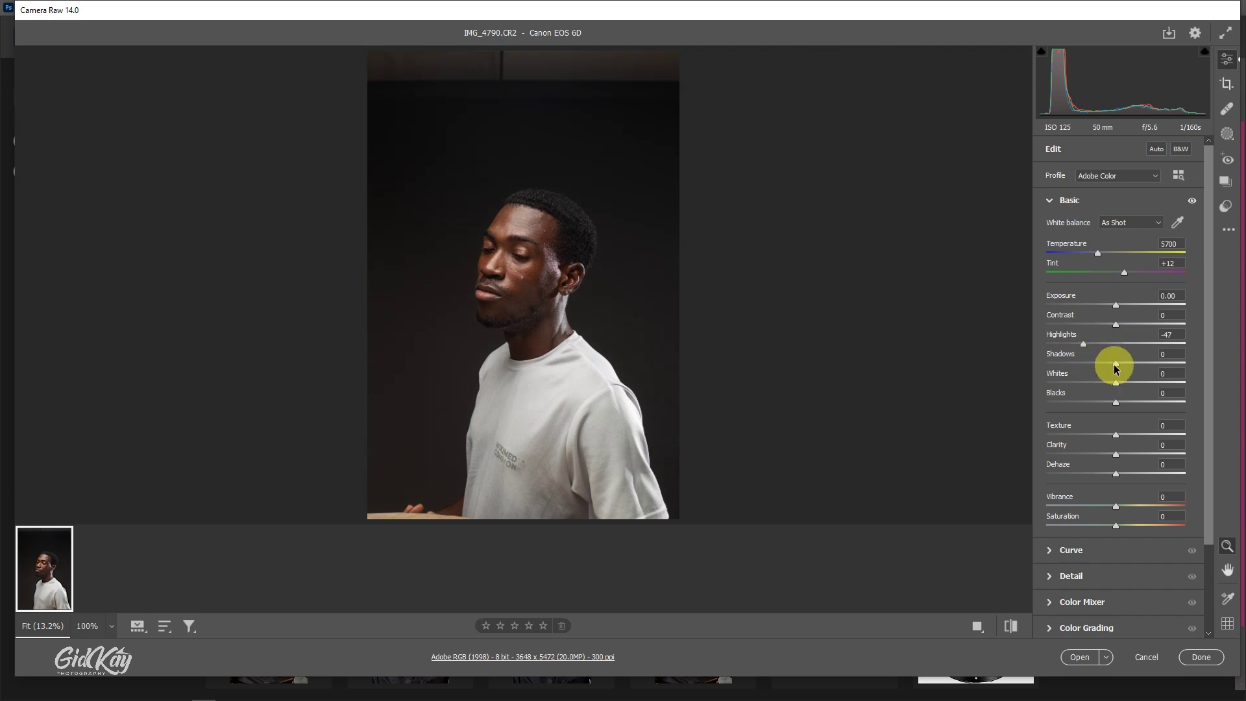
left_click_drag(1116, 365, 1120, 367)
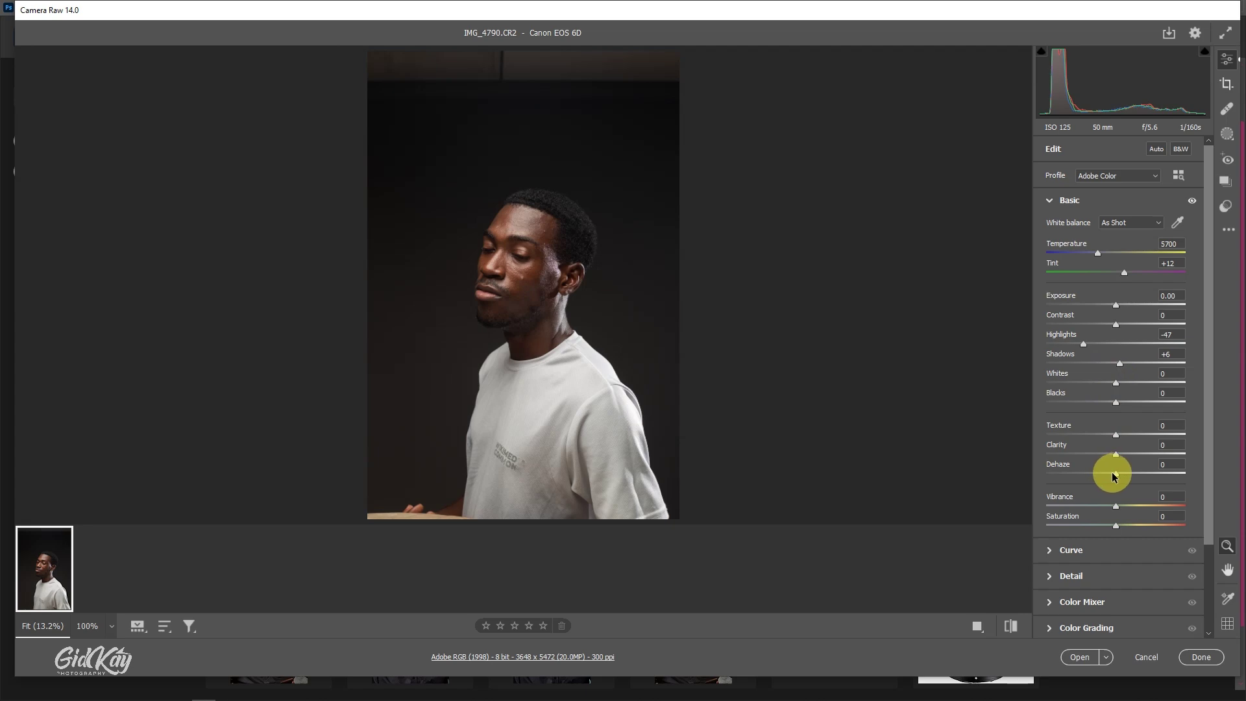
left_click_drag(1112, 475, 1124, 475)
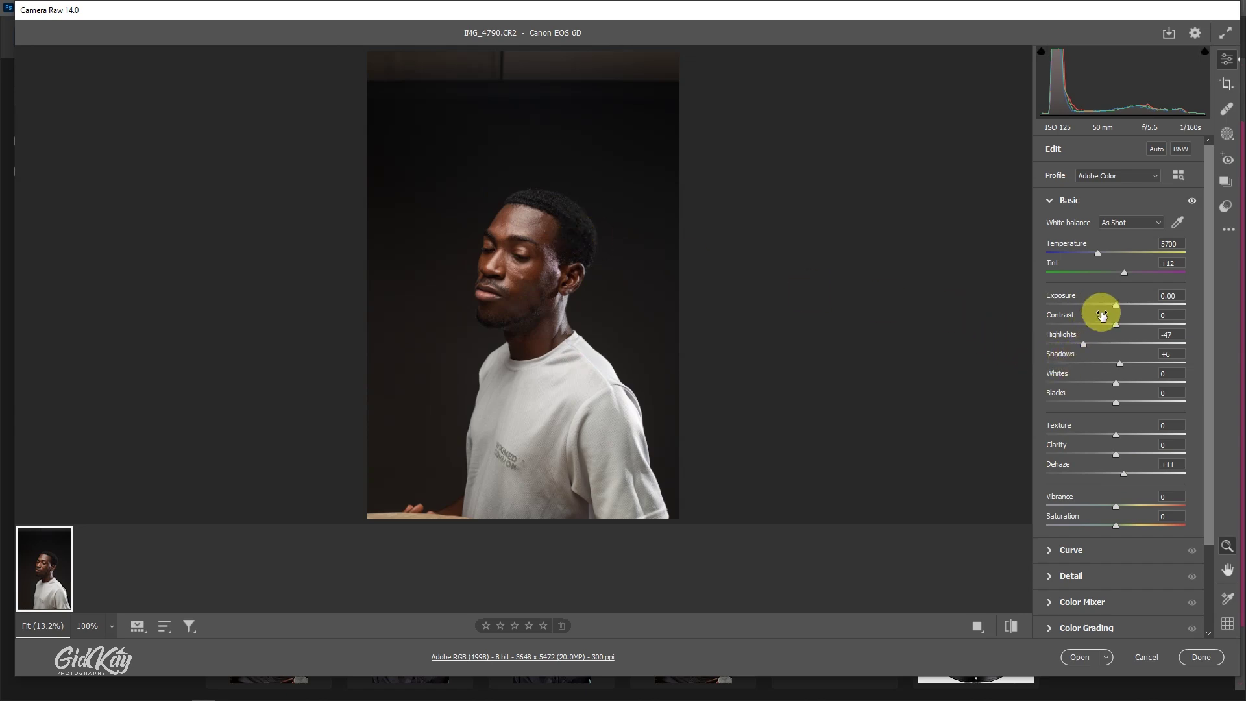
left_click_drag(1117, 327, 1126, 329)
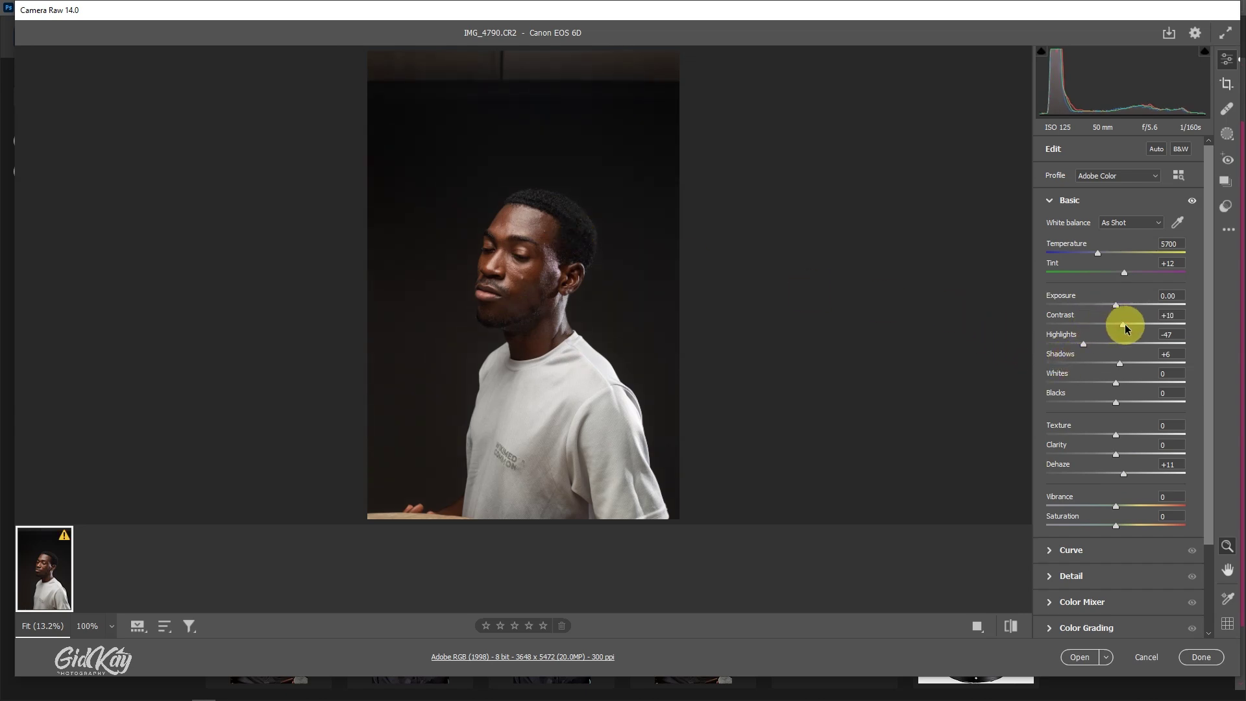
left_click(1121, 366)
left_click_drag(1120, 366, 1124, 367)
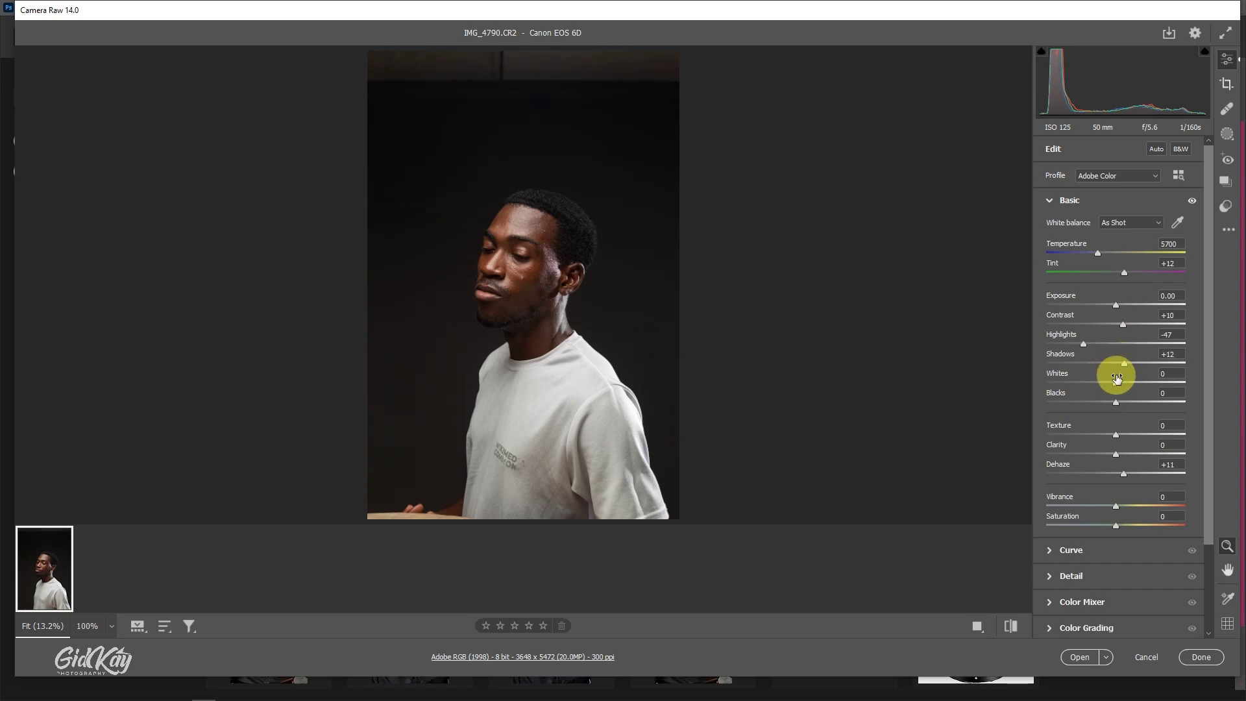
- Set the orange luminance to +13 in the Color Mixer and the Blue Primary saturation to +14 in Calibration
scroll(1093, 408, "down", 3)
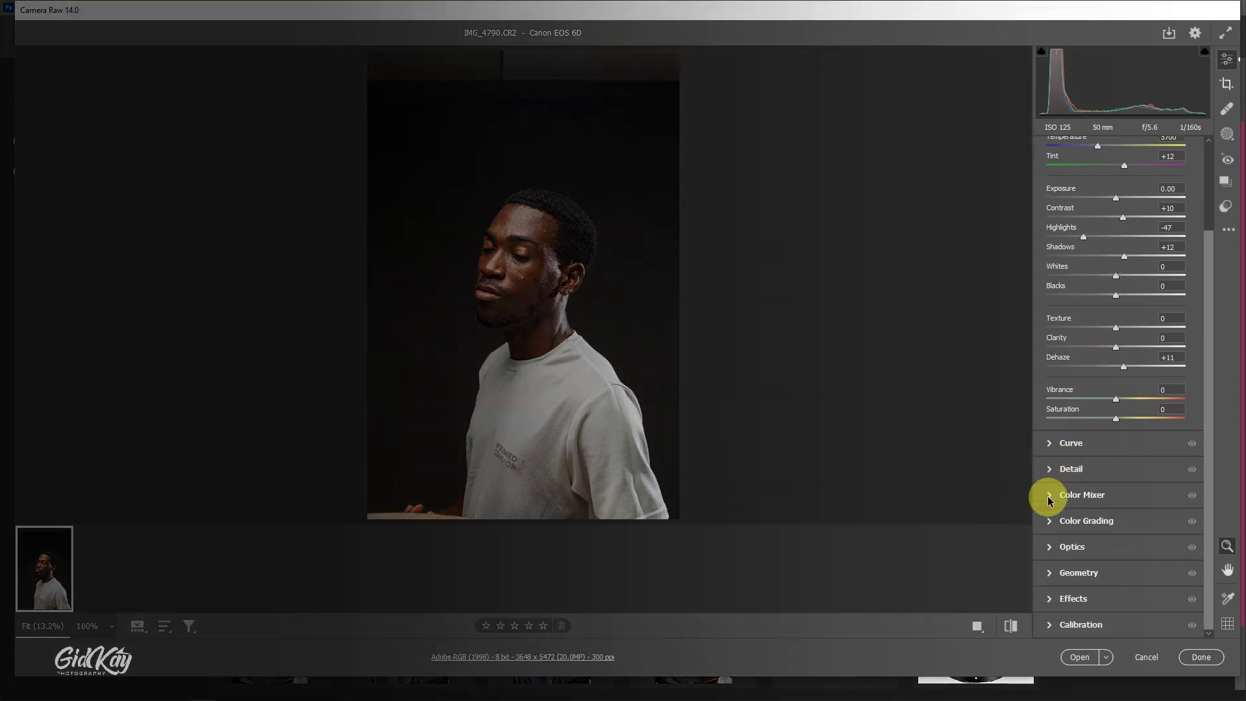
left_click(1049, 495)
left_click(1067, 323)
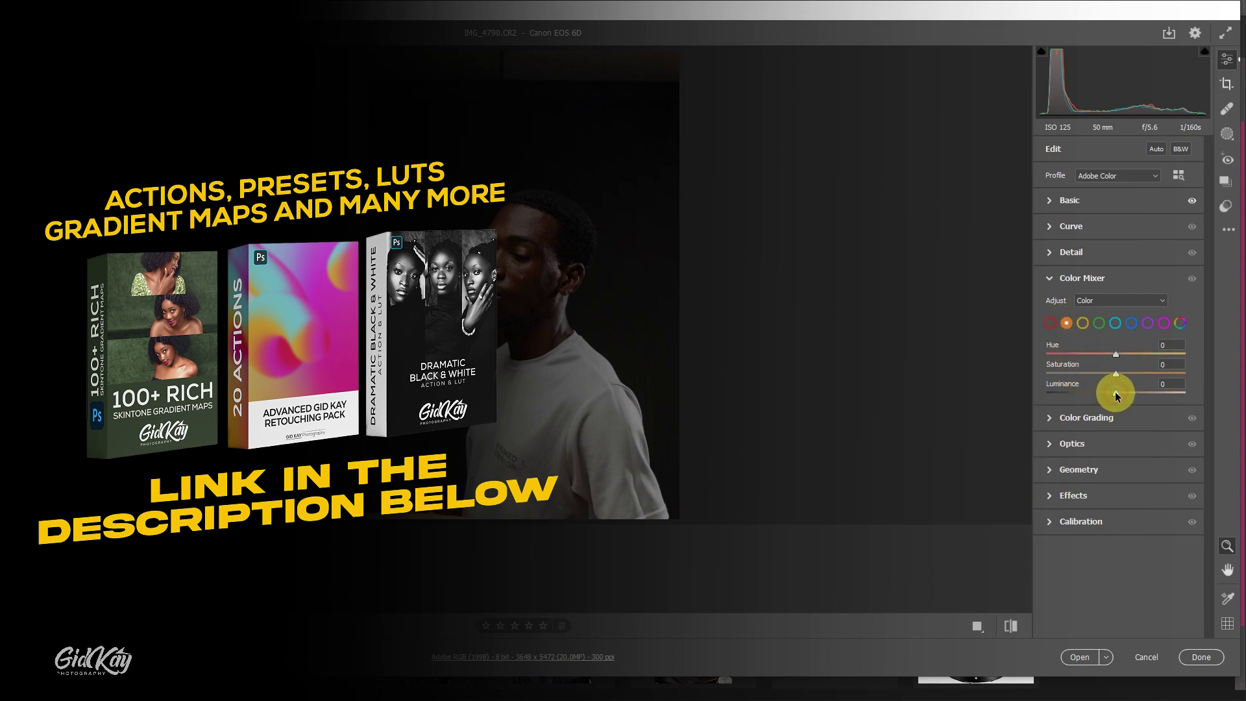
left_click_drag(1115, 396, 1125, 395)
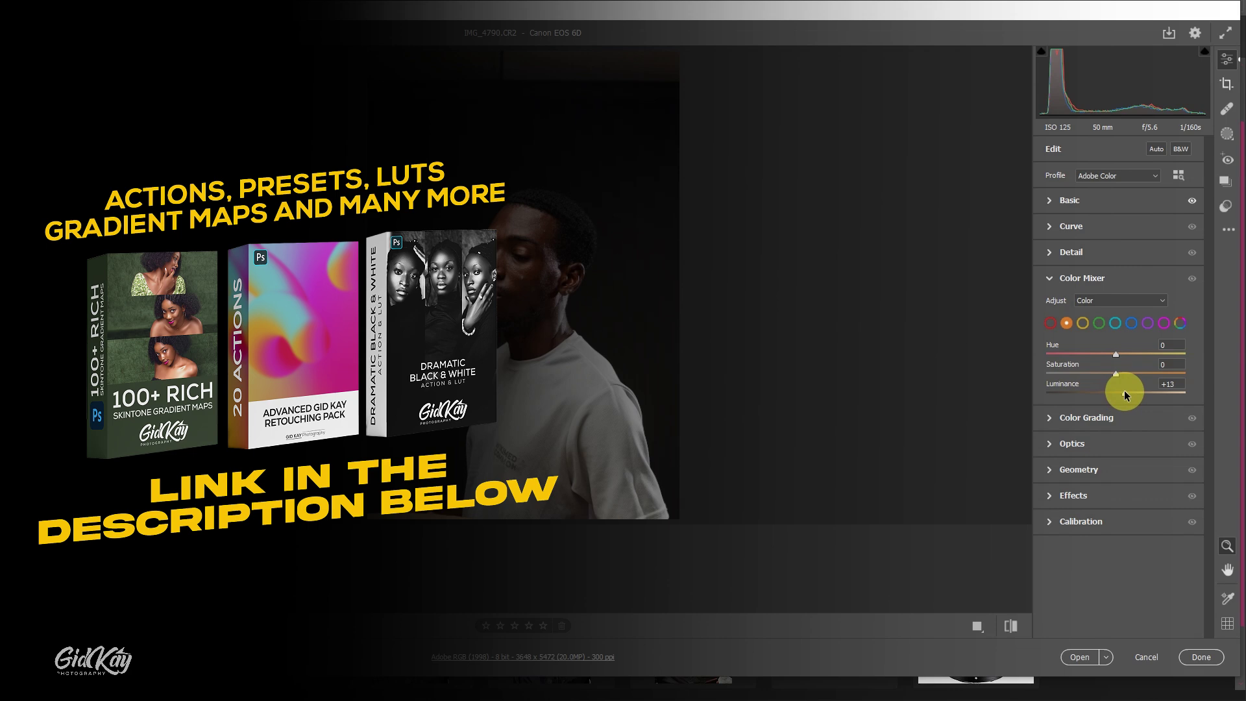
left_click(1048, 522)
left_click_drag(1119, 626, 1129, 628)
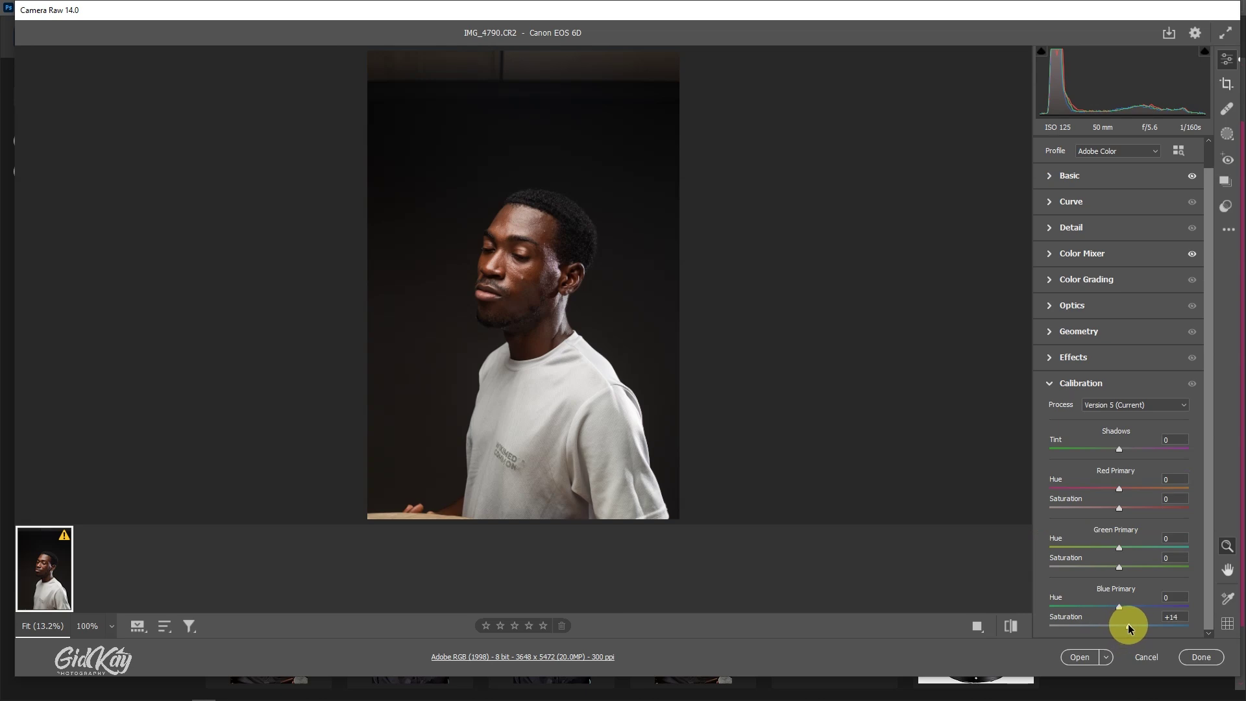
- Compare the face side by side before and after the raw adjustments, and open the photo in Photoshop
left_click(976, 627)
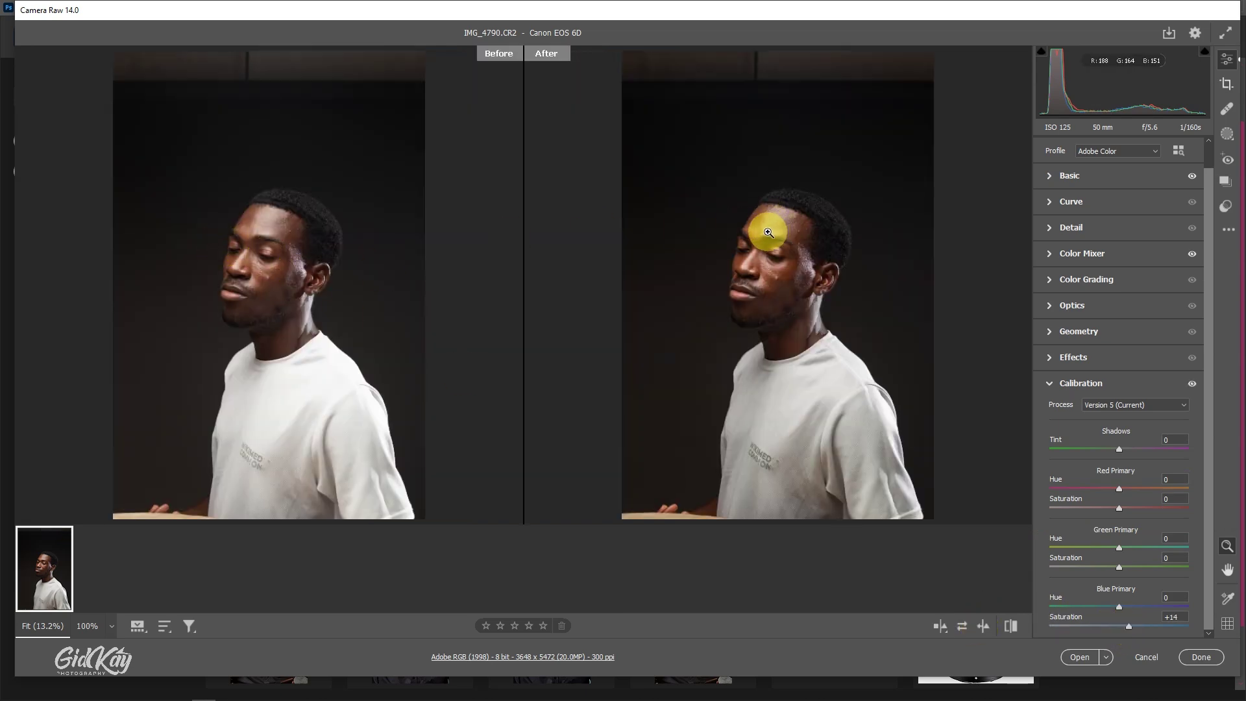
left_click(786, 244)
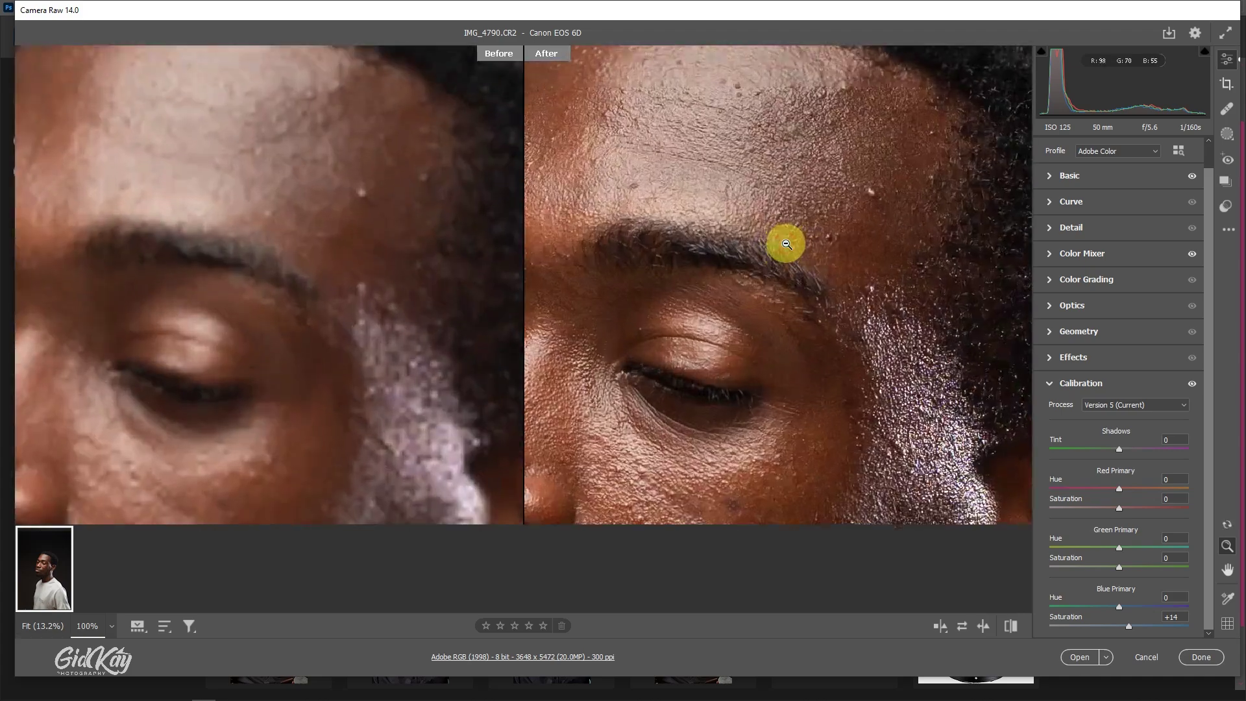
scroll(787, 244, "down", 4)
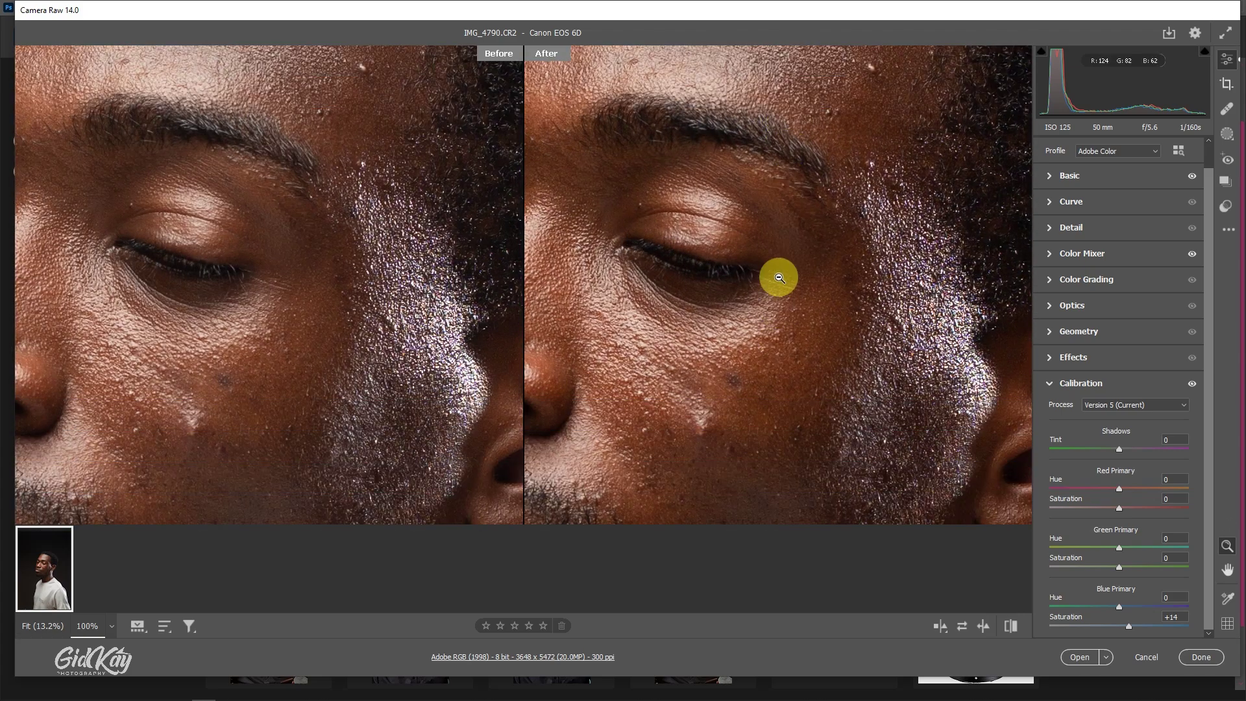
scroll(777, 278, "up", 3)
left_click(778, 265)
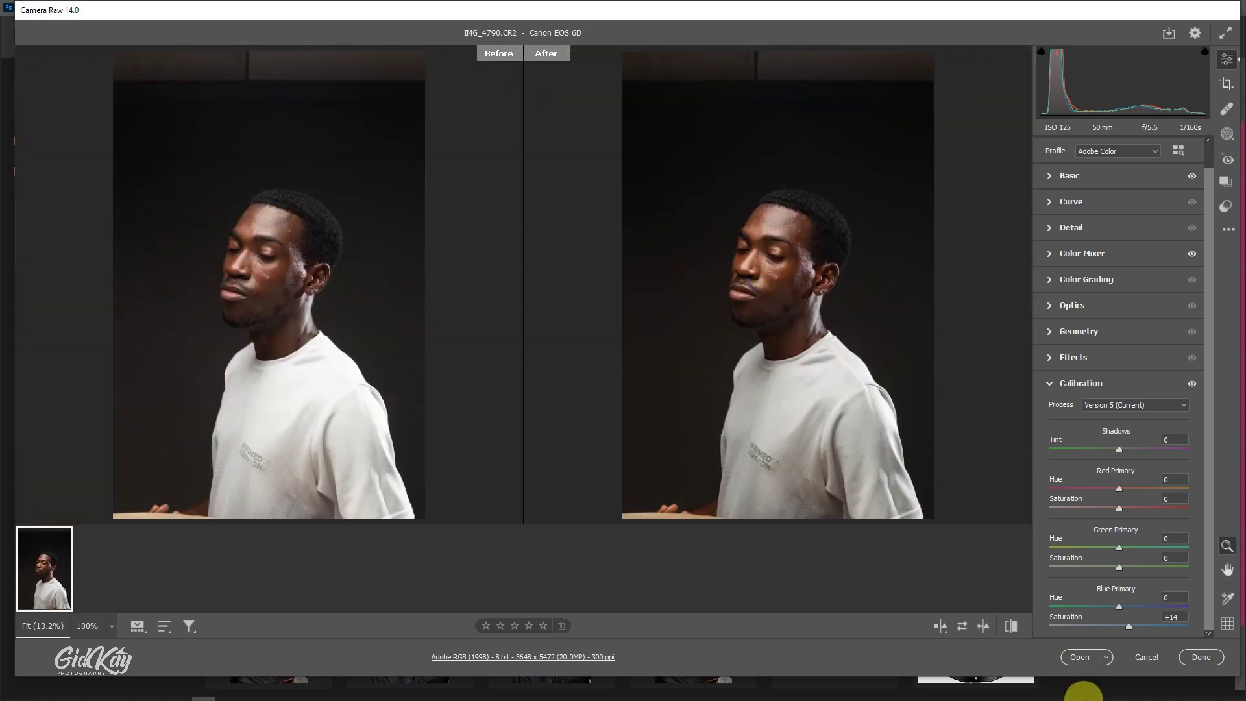
left_click(1079, 658)
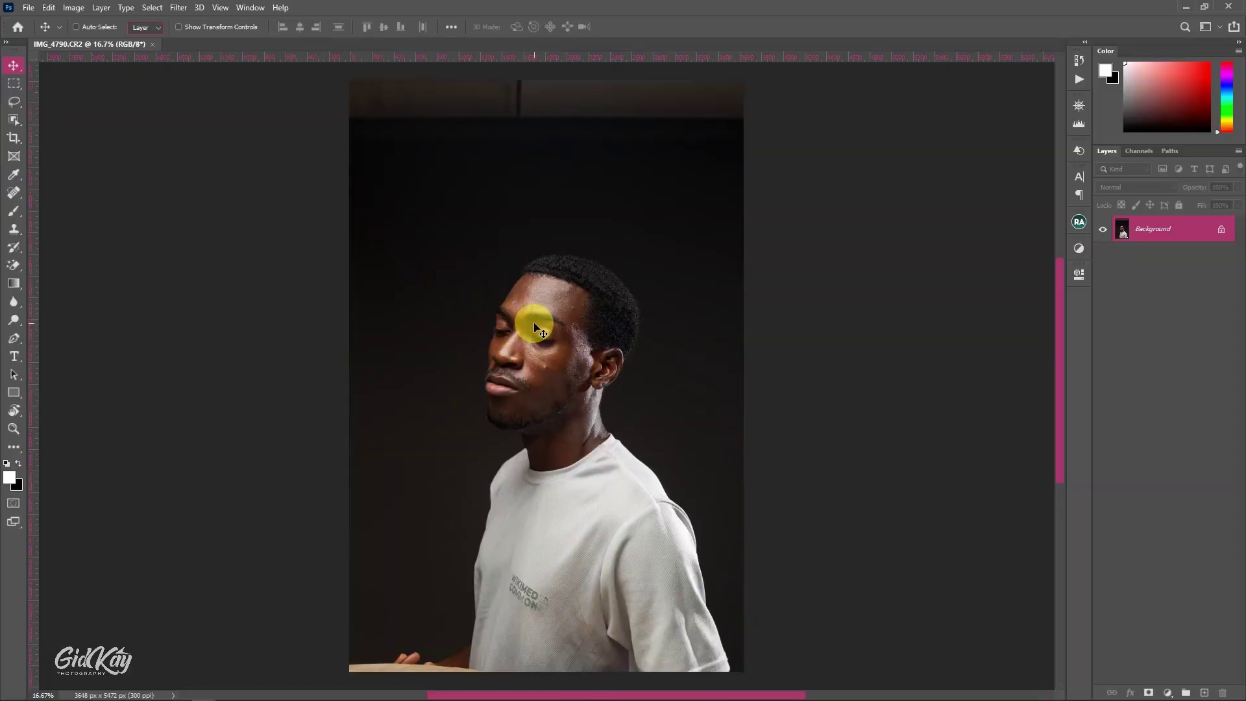
- Crop the photo at a 4:5 (8:10) ratio to about 2950 × 3690 px, framing the man's head and upper body
scroll(534, 322, "down", 2)
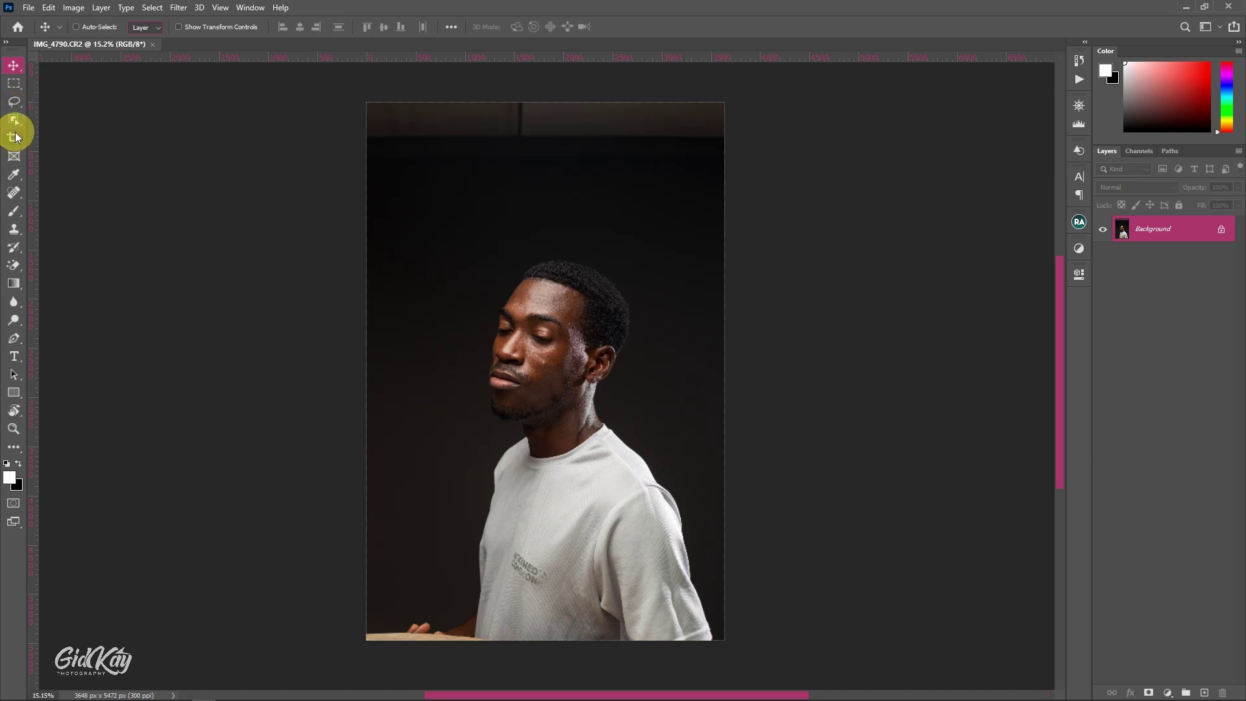
left_click_drag(16, 139, 43, 138)
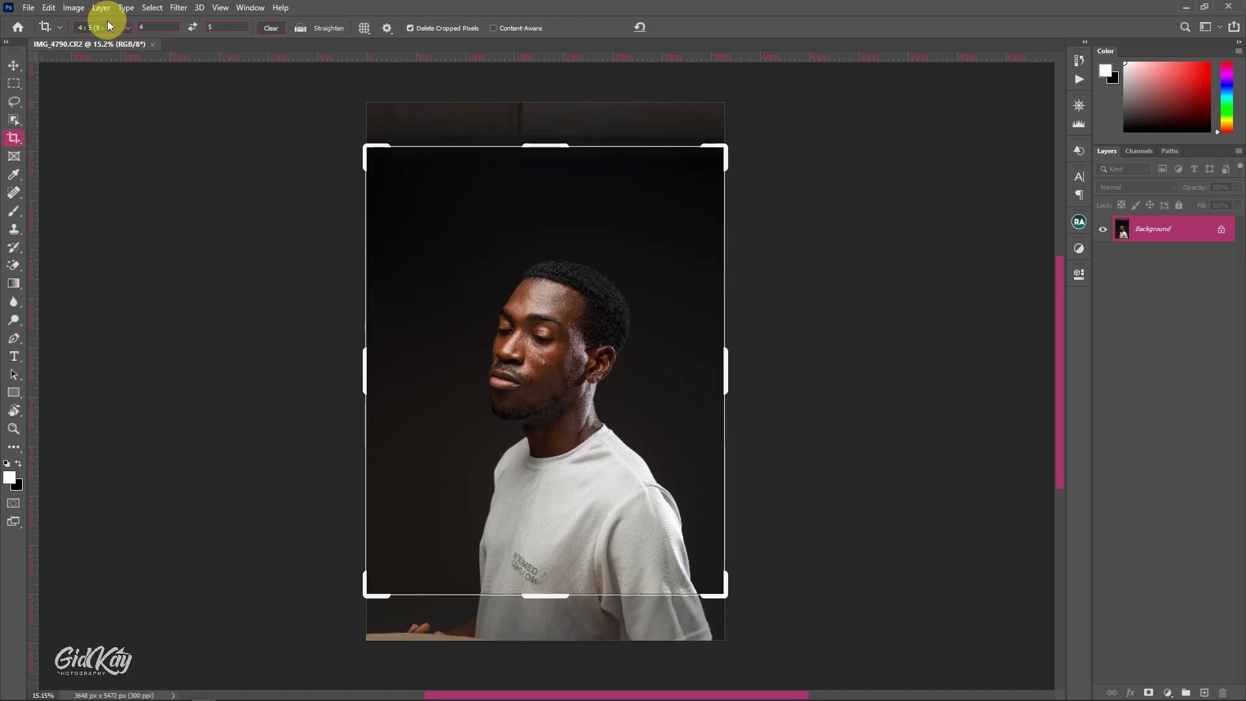
left_click(122, 26)
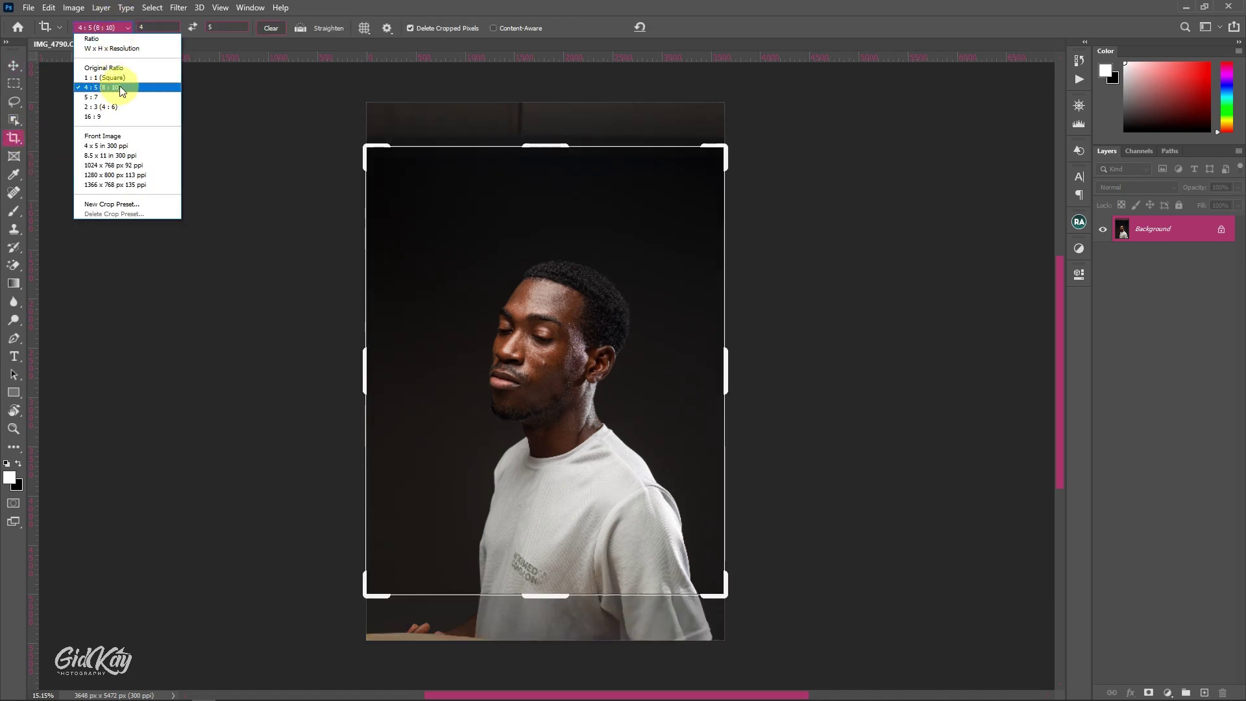
left_click(120, 86)
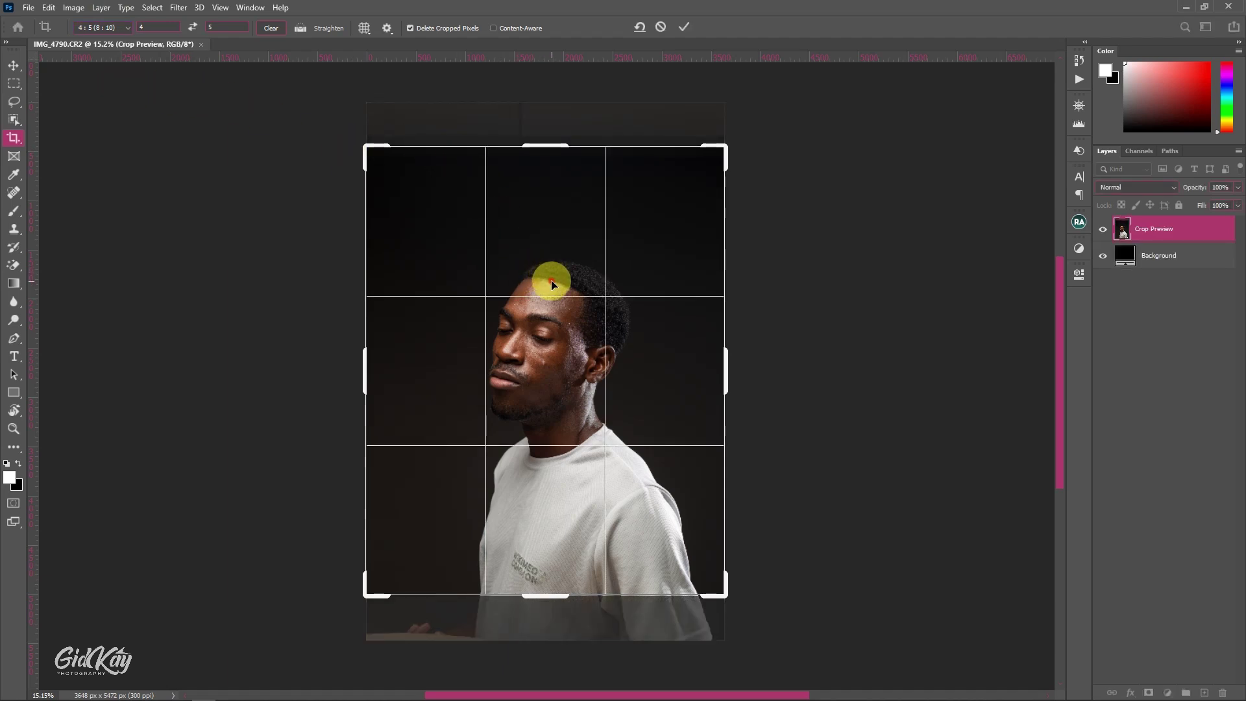
left_click_drag(552, 279, 551, 239)
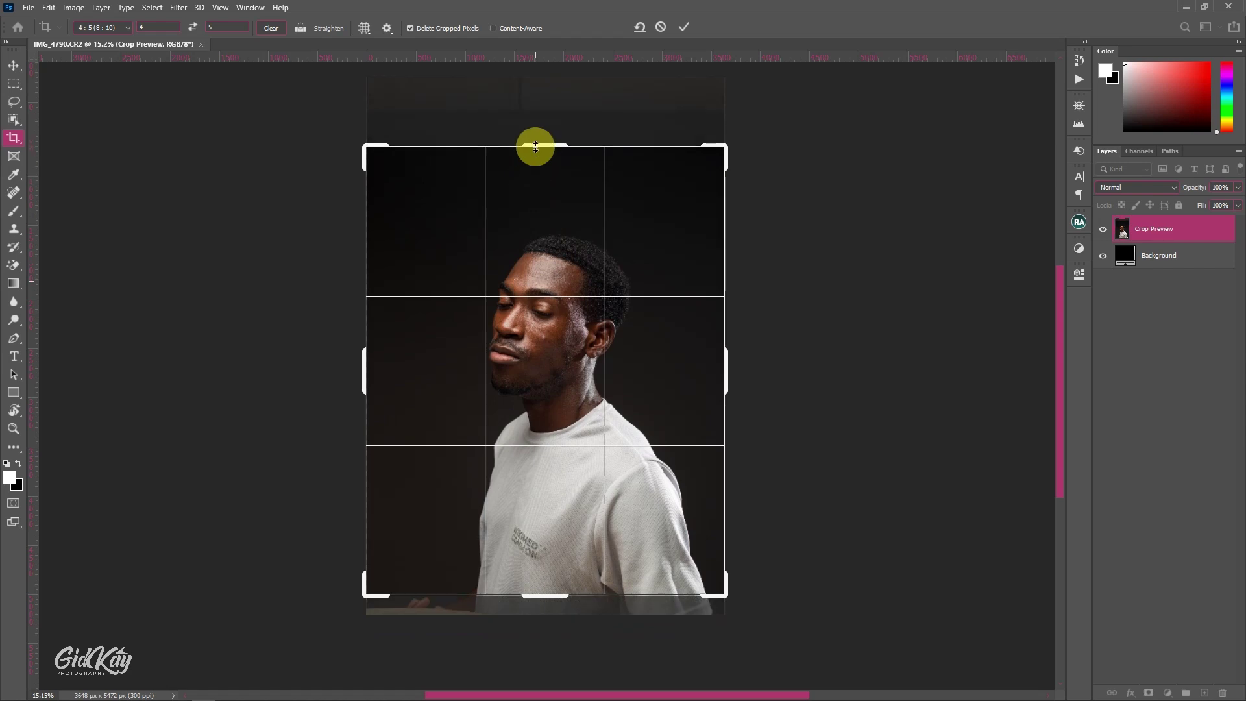
left_click_drag(536, 144, 545, 188)
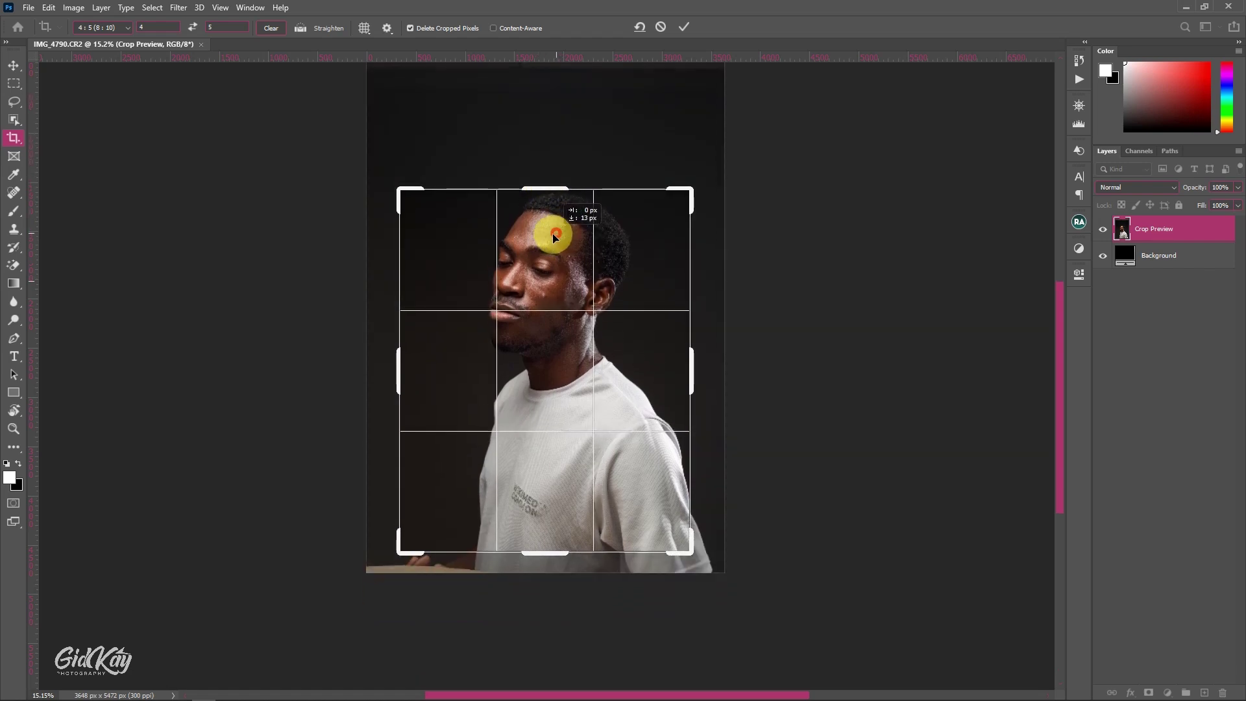
left_click_drag(552, 232, 539, 254)
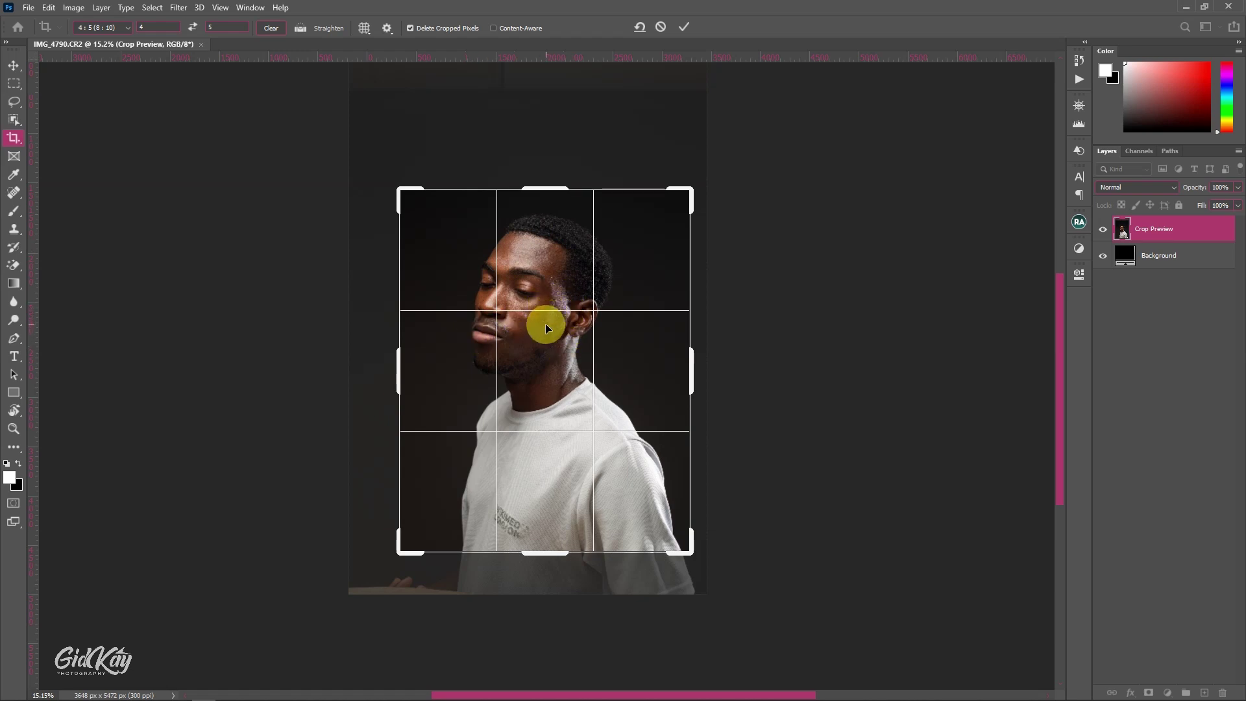
left_click_drag(545, 324, 551, 328)
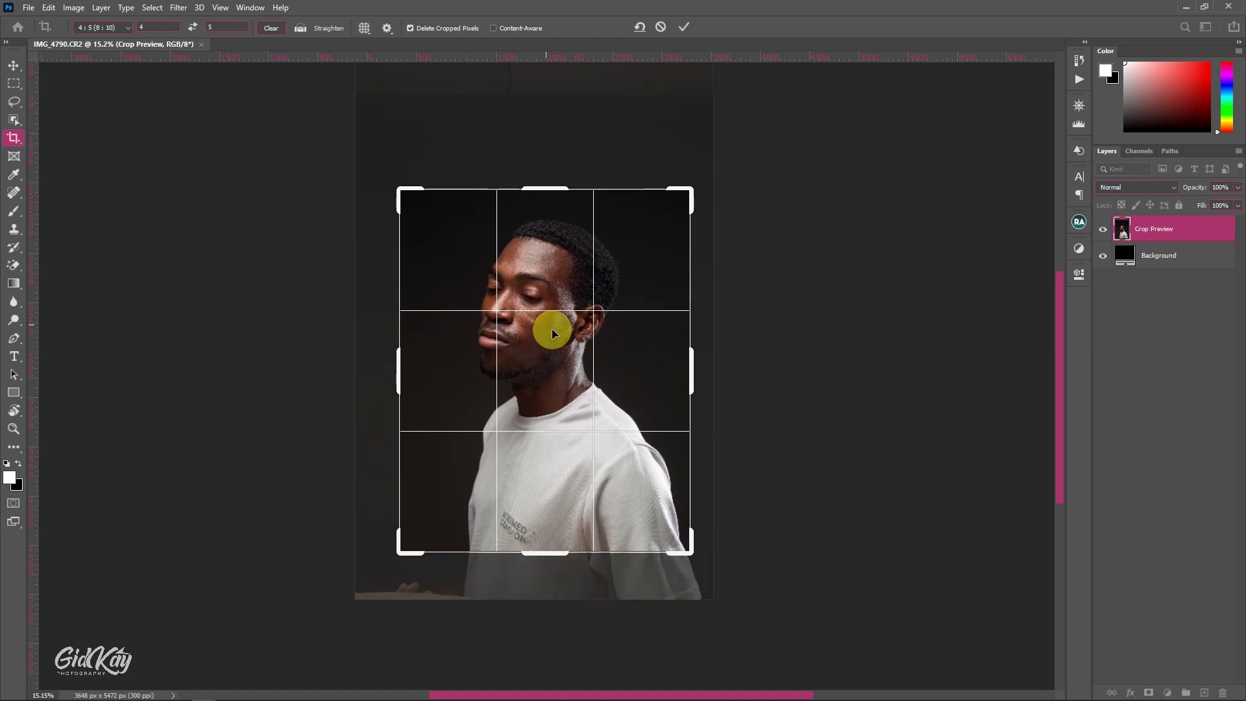
key("Return")
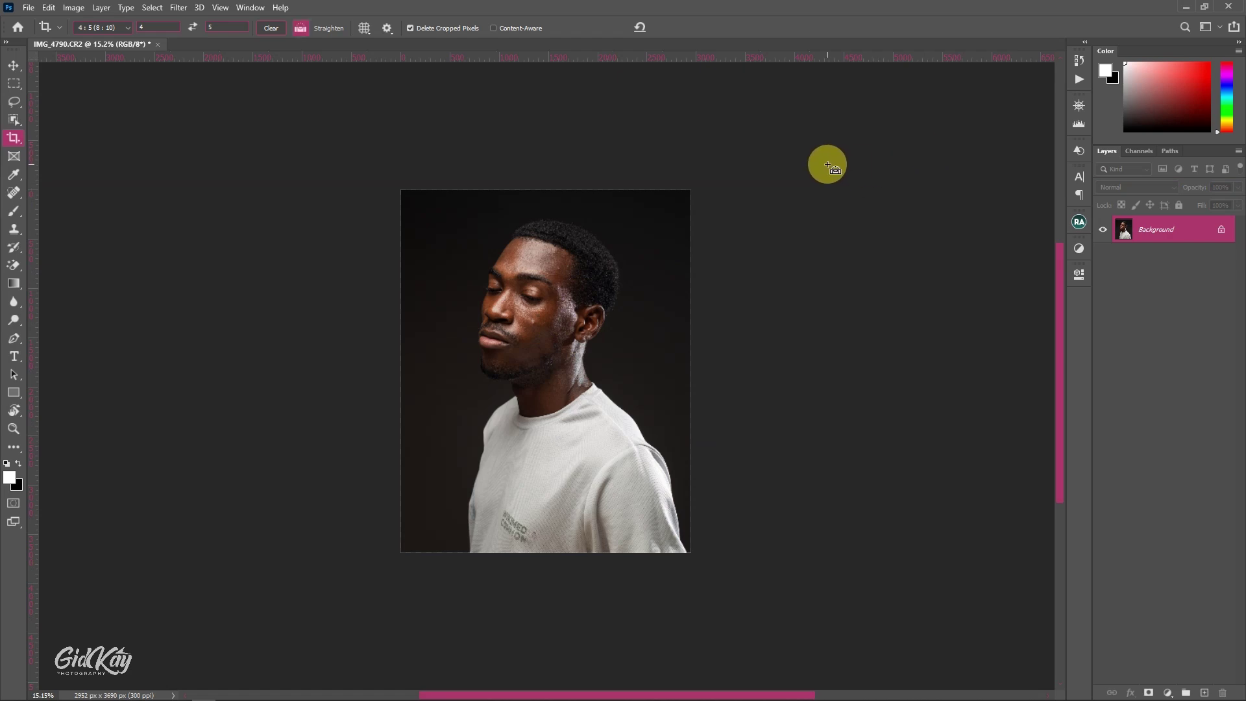
key("ctrl+0")
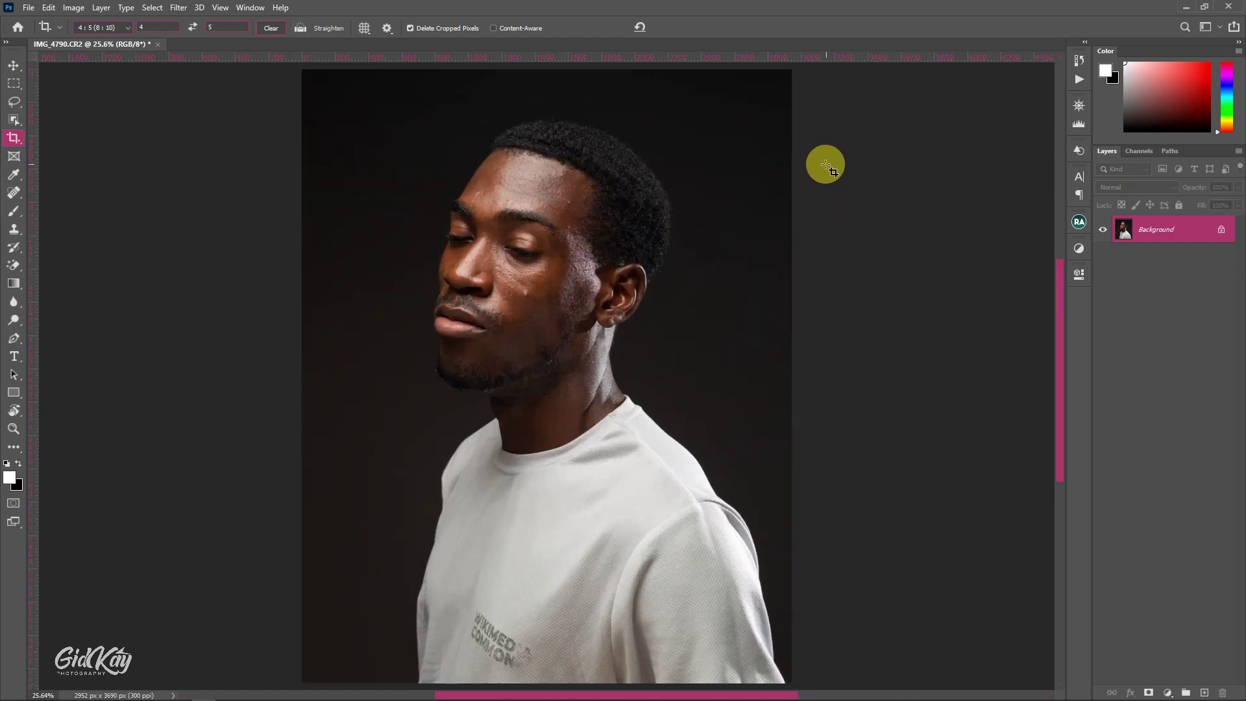
- Duplicate the Background layer of the cropped portrait
left_click(1074, 105)
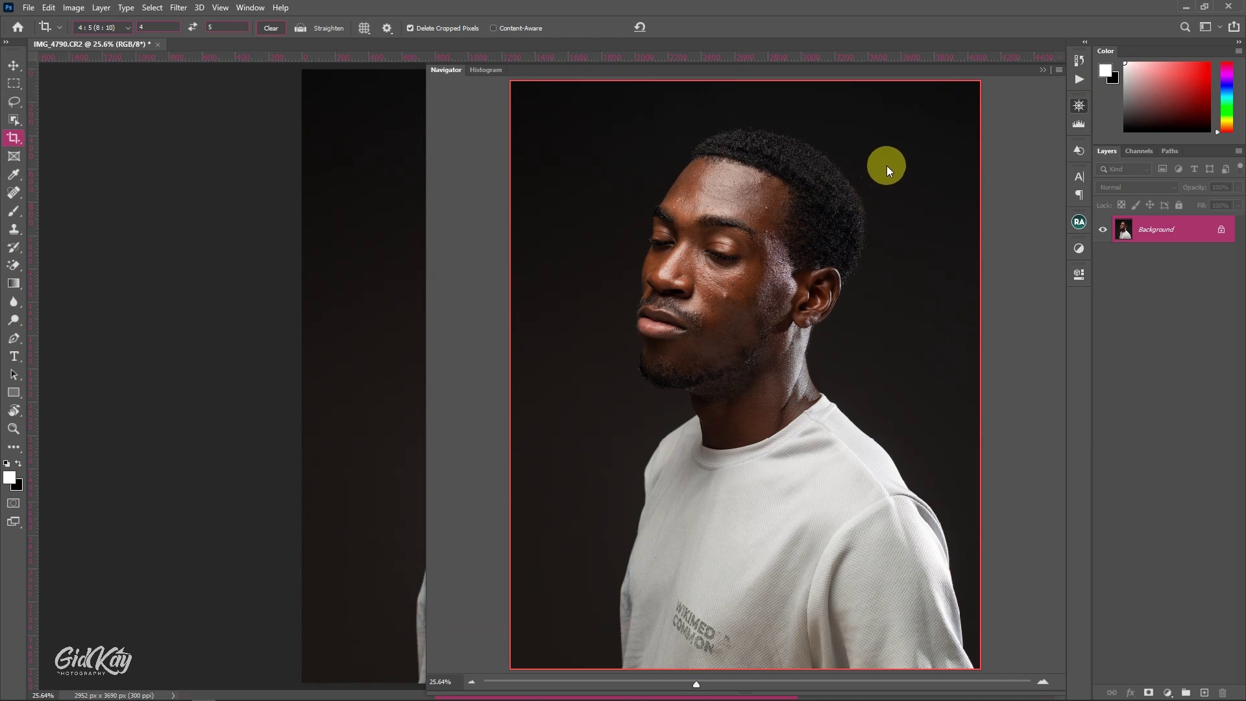
left_click(1041, 70)
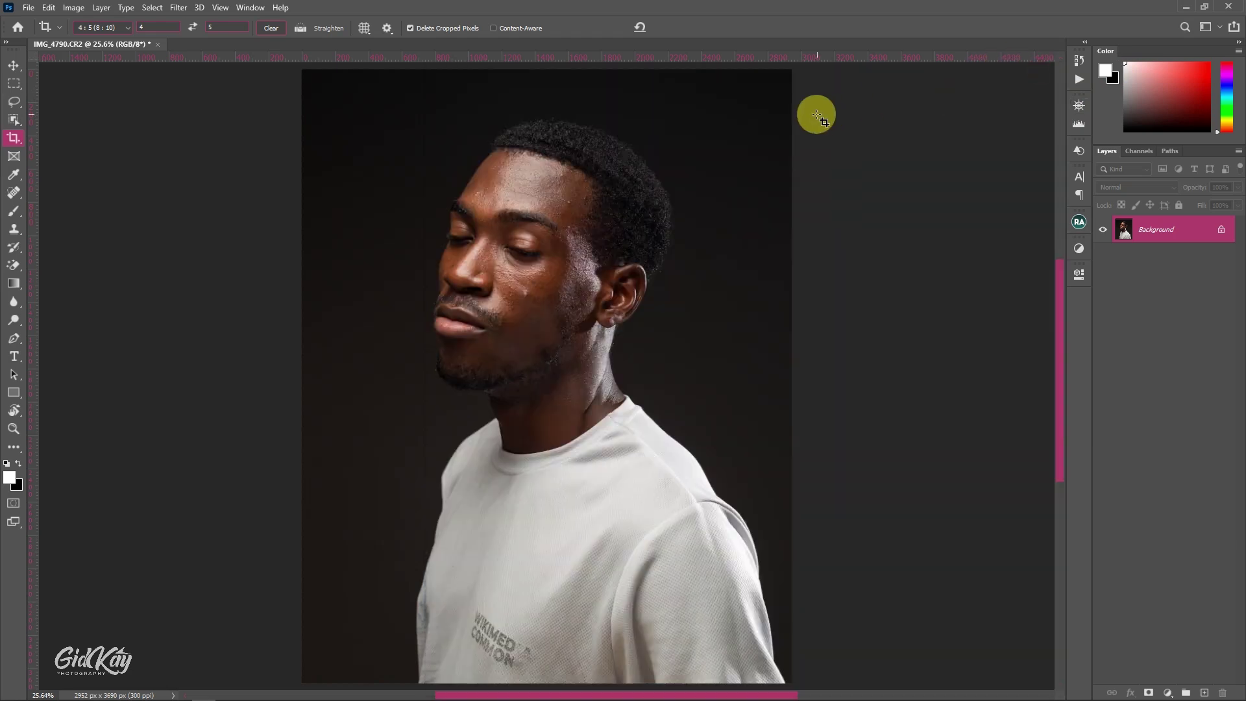
key("ctrl+j")
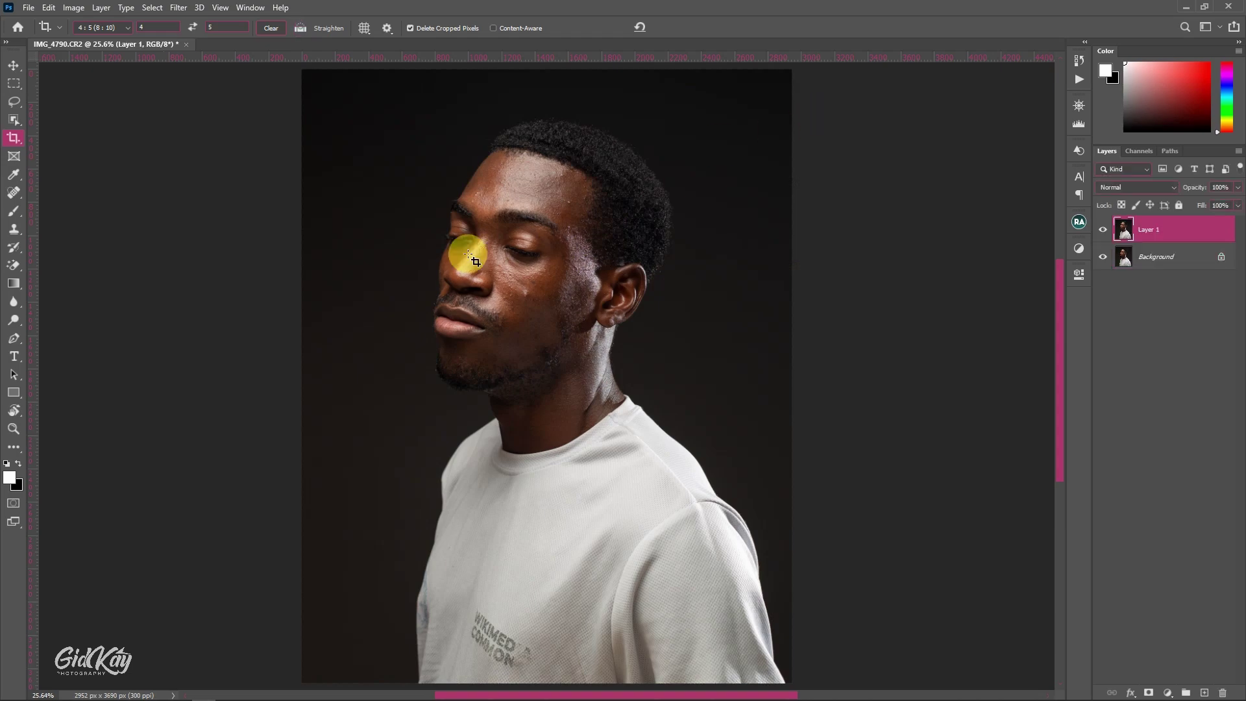
- Remove the small blemishes on the man's forehead and cheek on Layer 1 with the Spot Healing Brush in Content-Aware mode
scroll(523, 289, "up", 3)
scroll(526, 294, "up", 2)
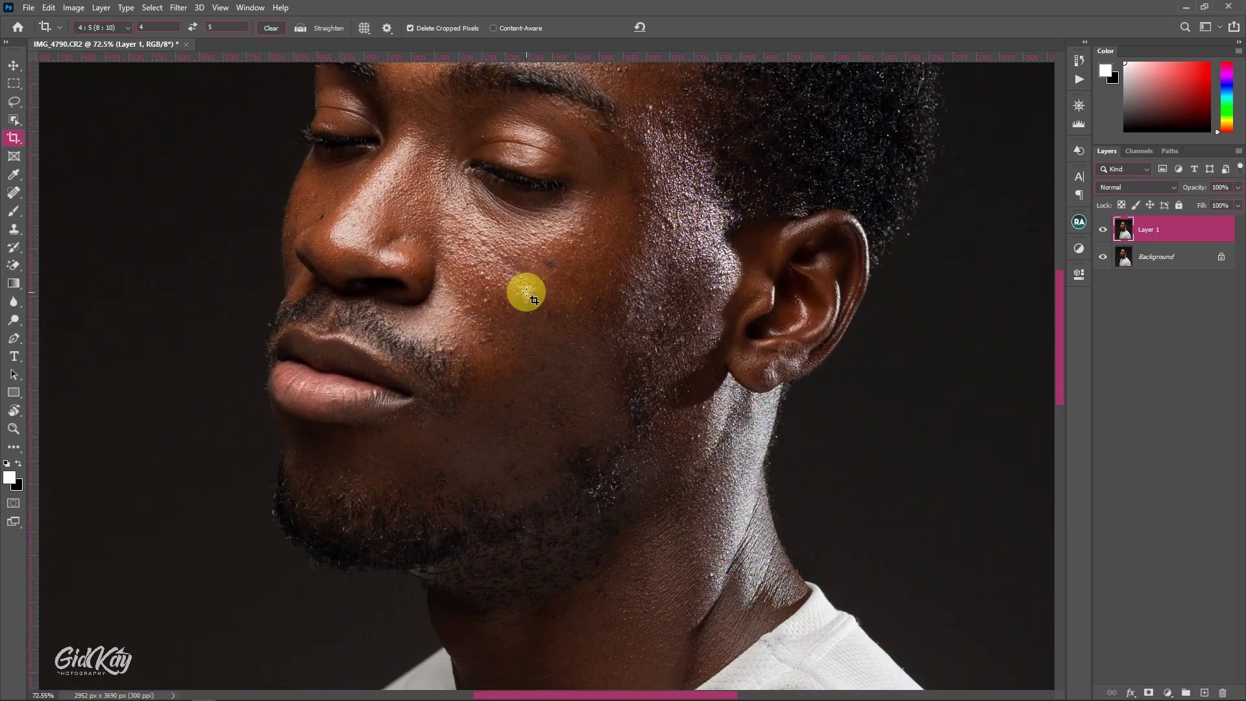
left_click(17, 192)
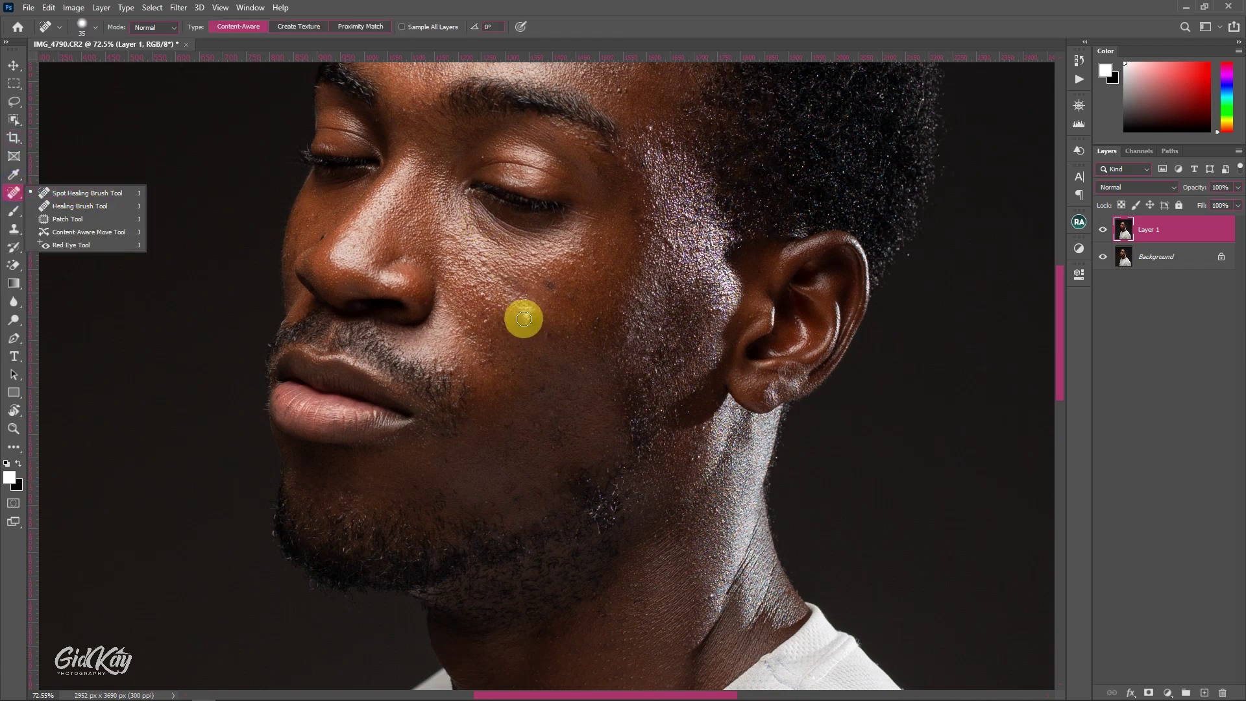
scroll(525, 311, "up", 2)
left_click(604, 9)
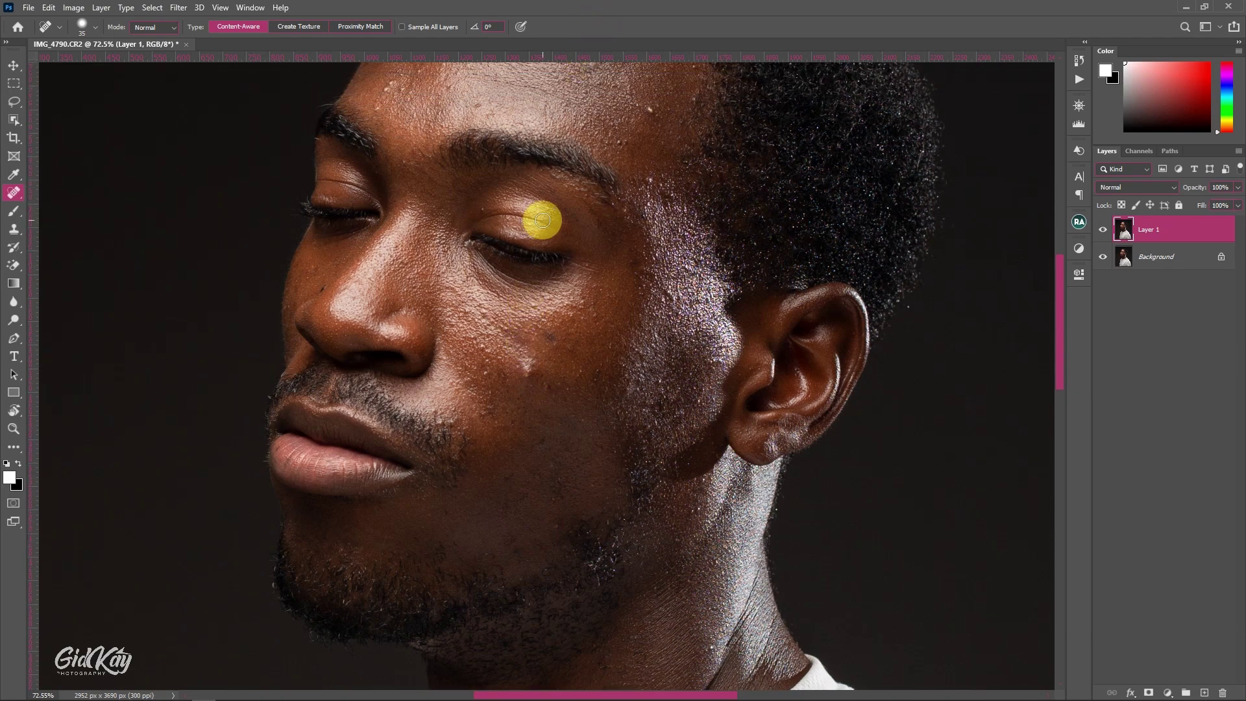
scroll(543, 221, "up", 4)
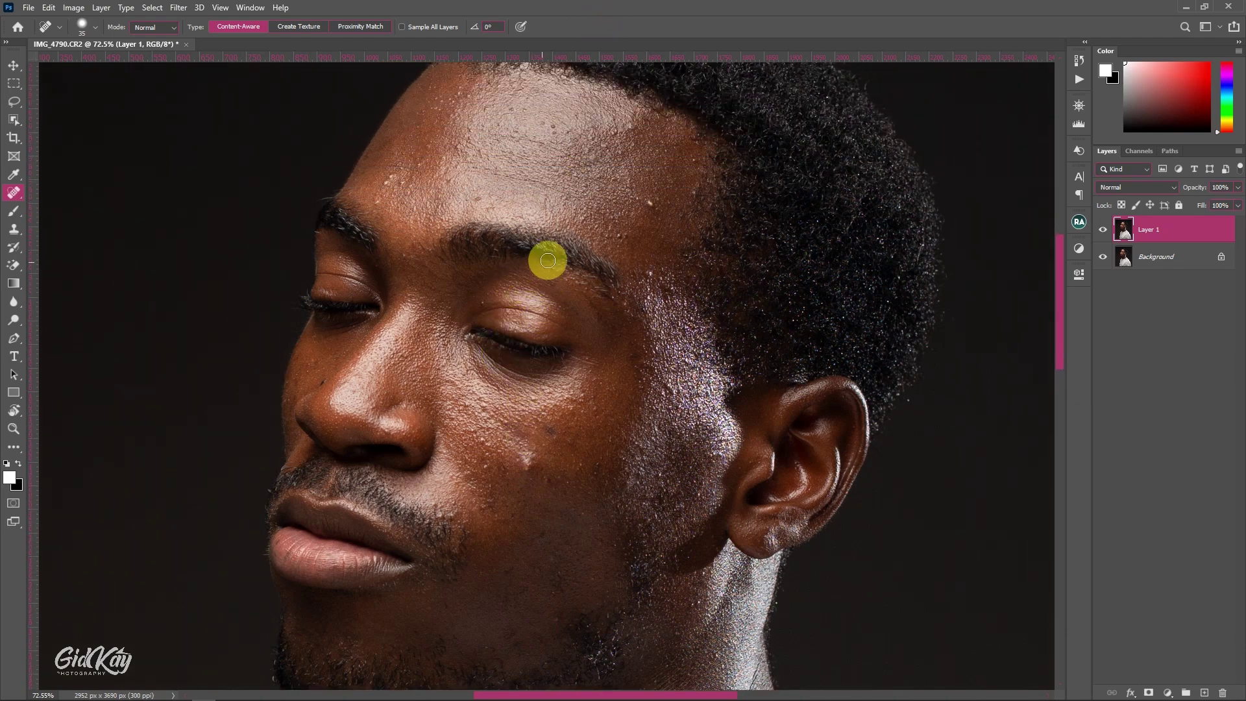
scroll(548, 260, "up", 2)
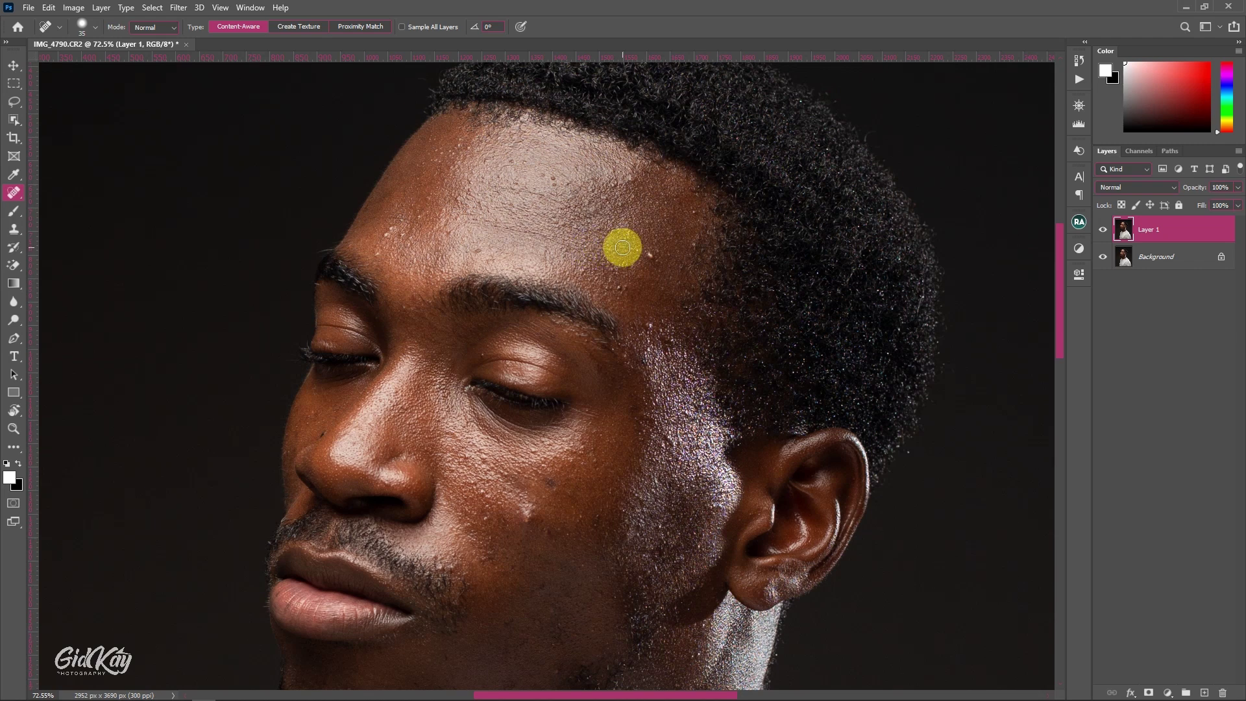
left_click(650, 256)
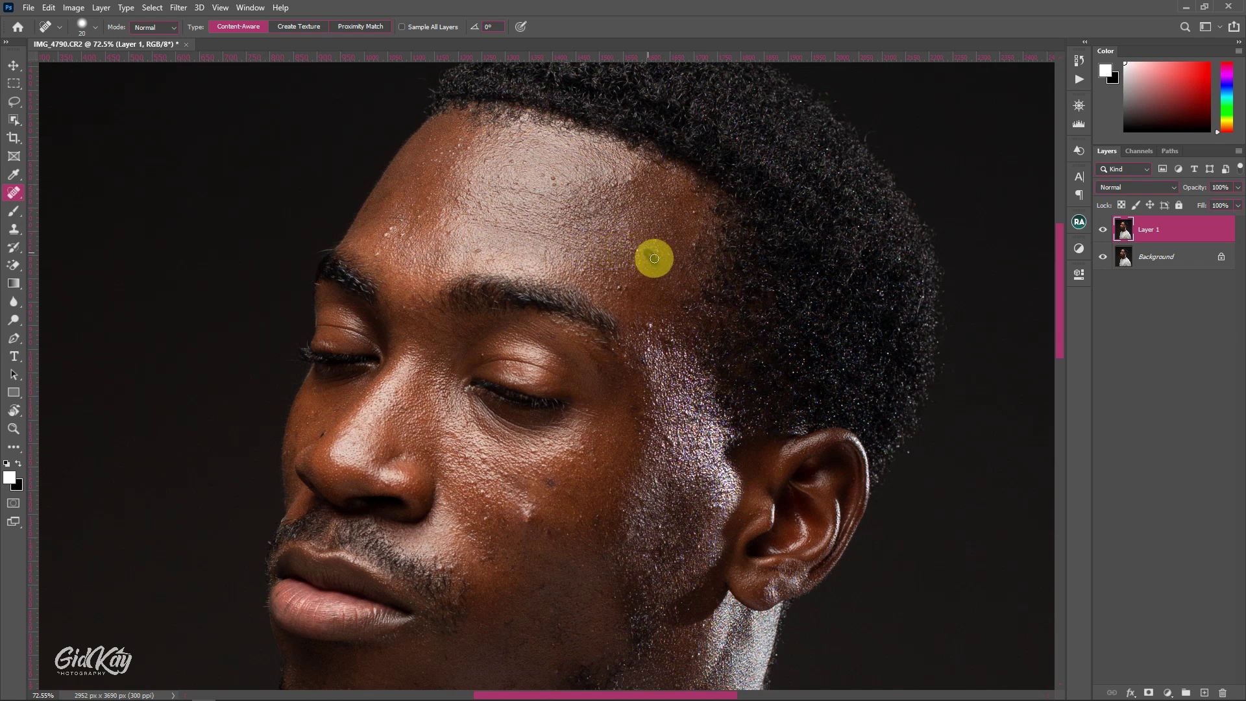
key("bracketleft")
key("bracketleft")
key("bracketleft")
left_click(634, 188)
left_click(383, 234)
scroll(490, 314, "down", 10)
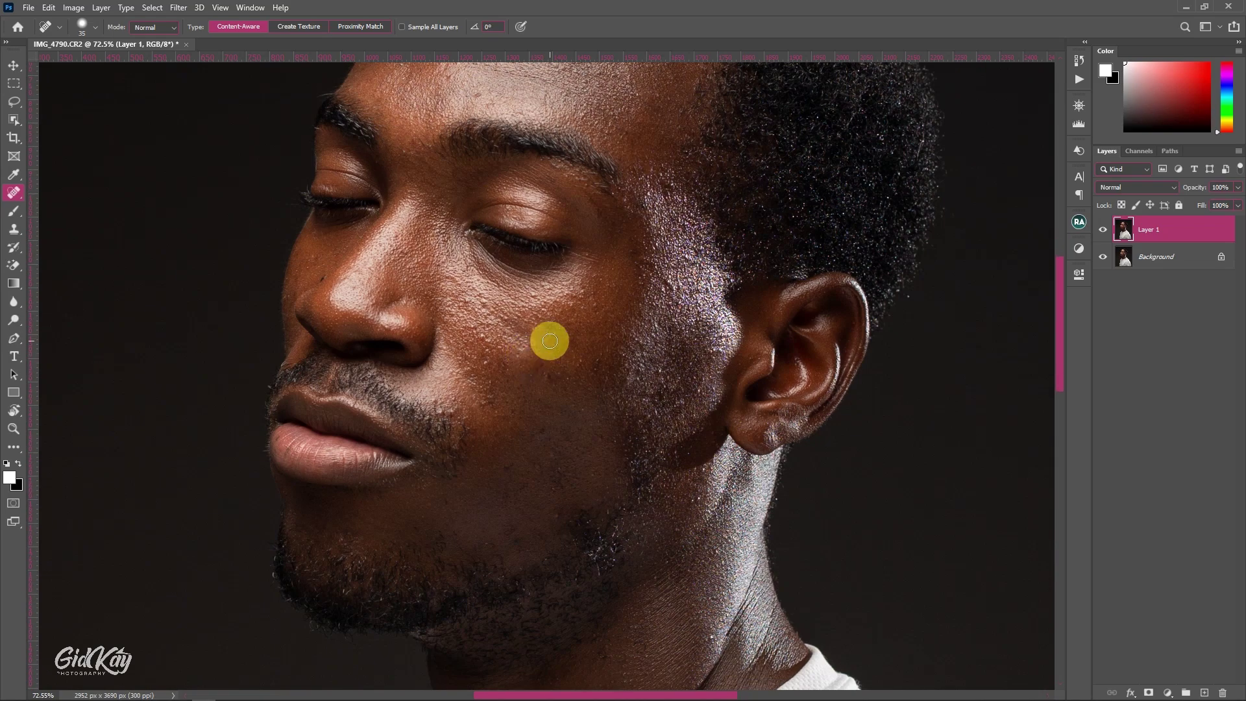
scroll(710, 409, "down", 5)
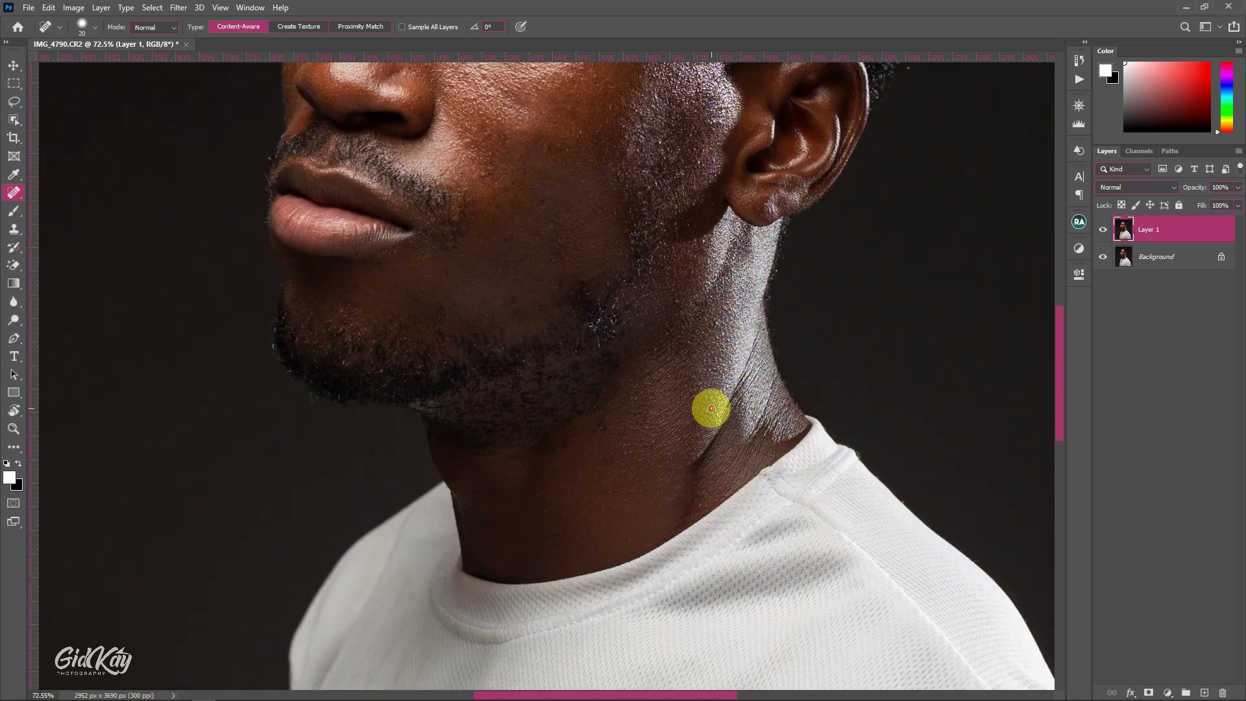
scroll(565, 197, "up", 15)
scroll(566, 197, "down", 3)
key("v")
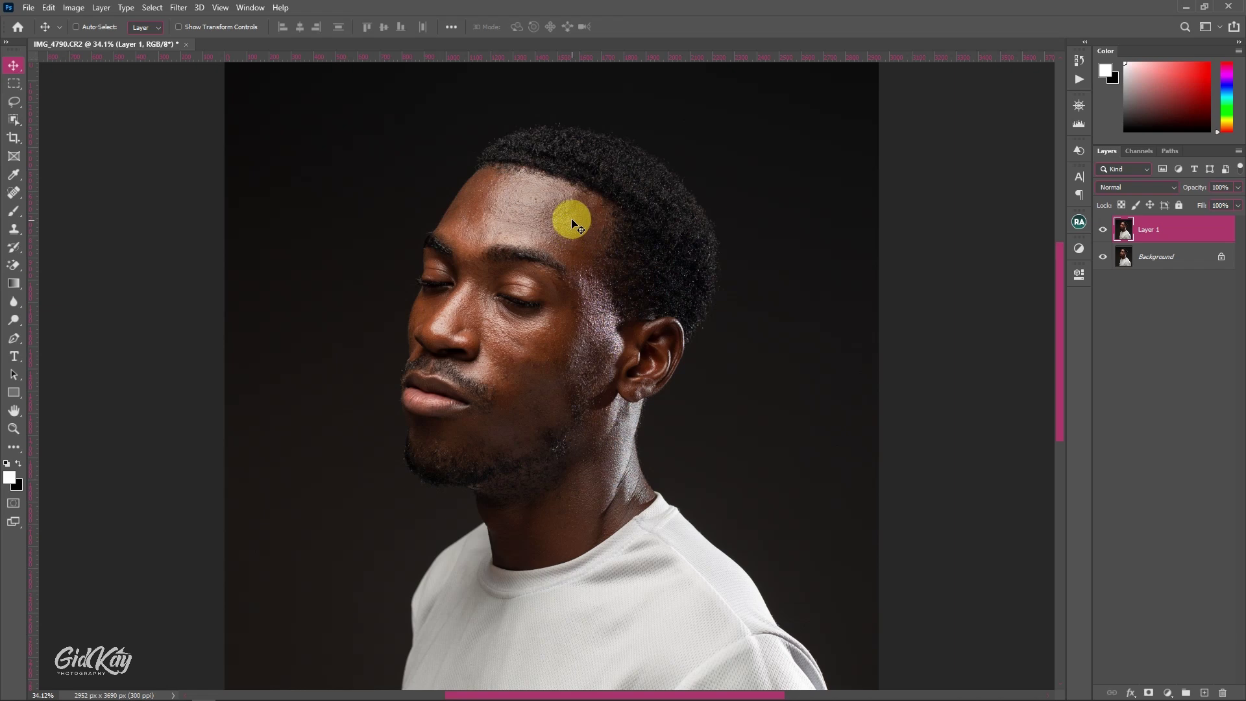
scroll(571, 220, "down", 1)
scroll(571, 221, "down", 1)
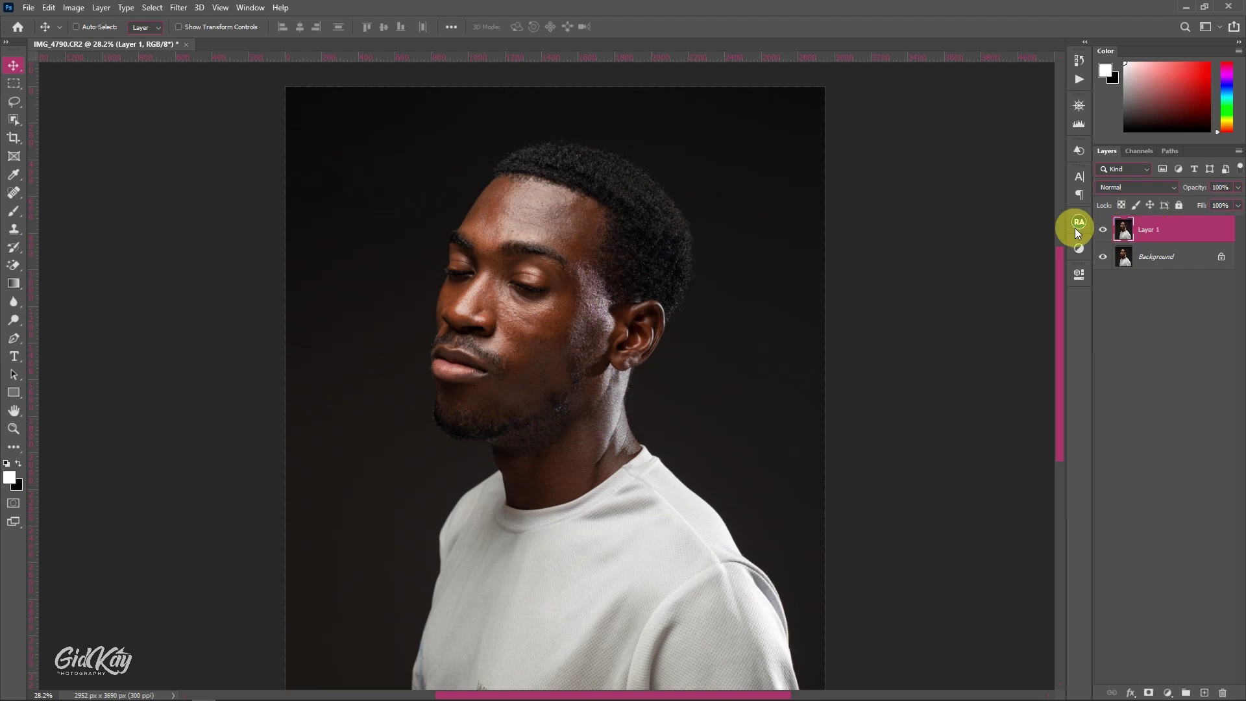
- Duplicate the healed Layer 1 twice, naming the lower copy BLUR and the upper copy TEXTURE
key("ctrl+j")
key("ctrl+j")
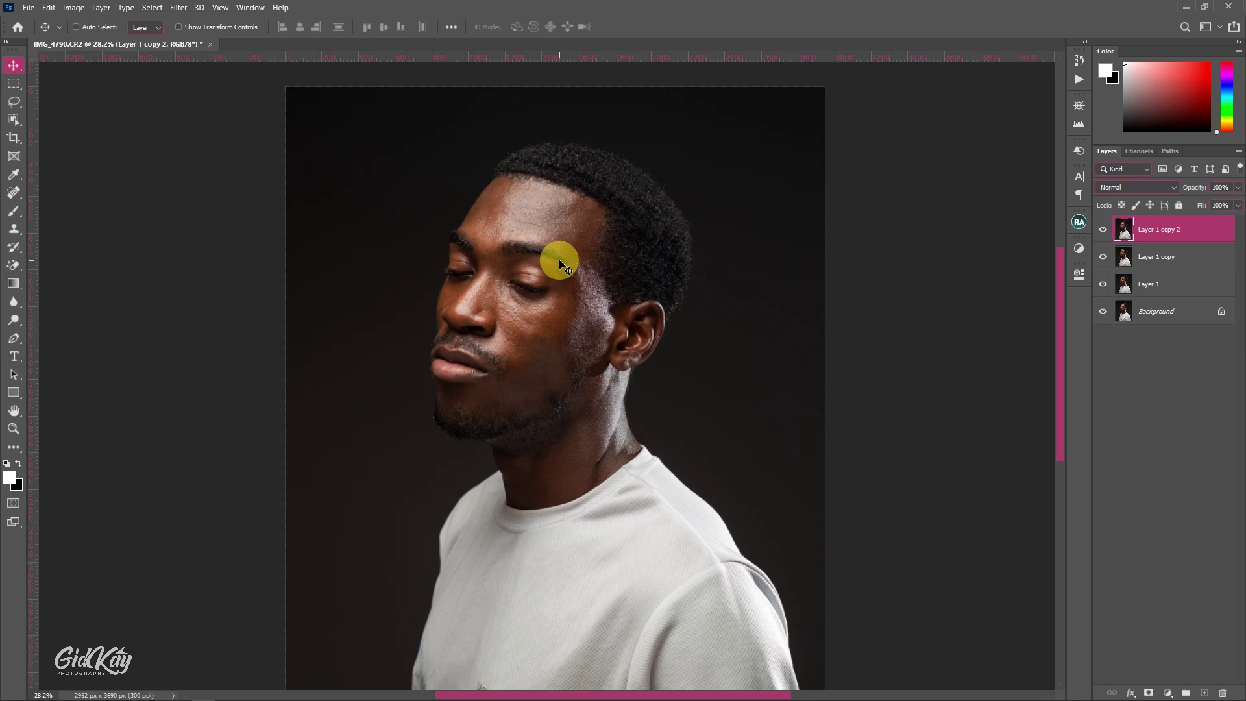
scroll(559, 257, "down", 1)
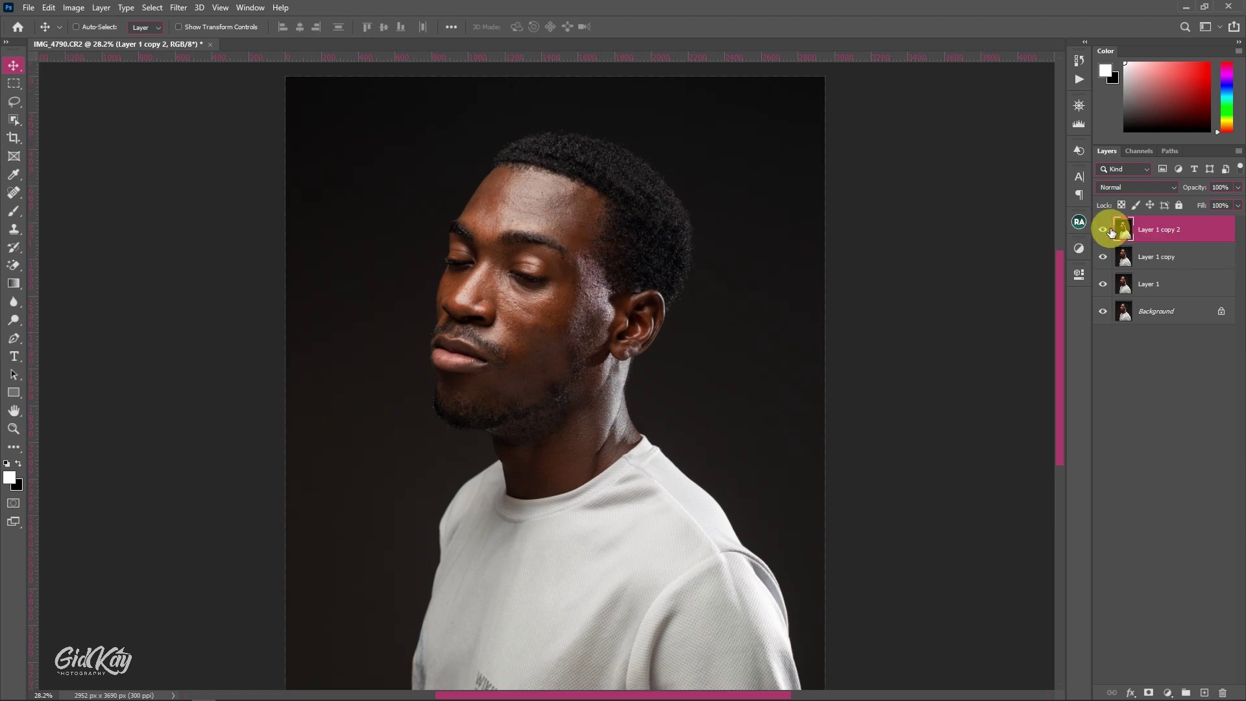
double_click(1152, 257)
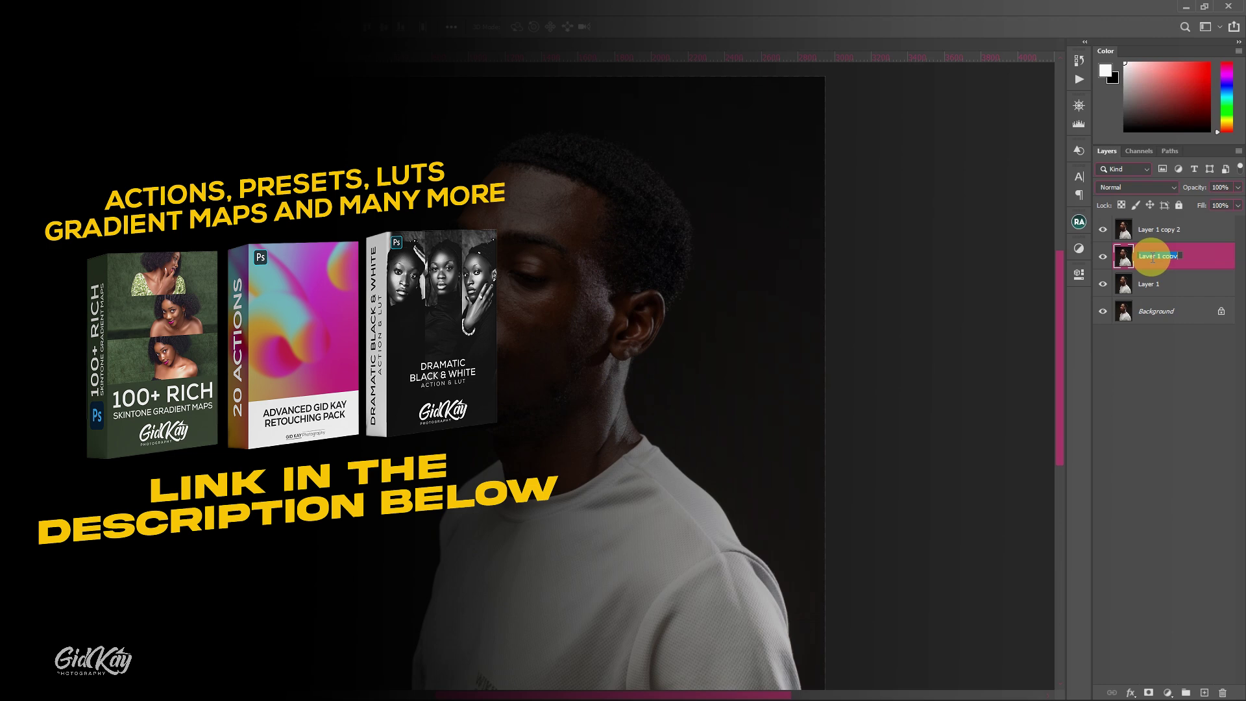
type("BLUR")
key("Return")
double_click(1153, 229)
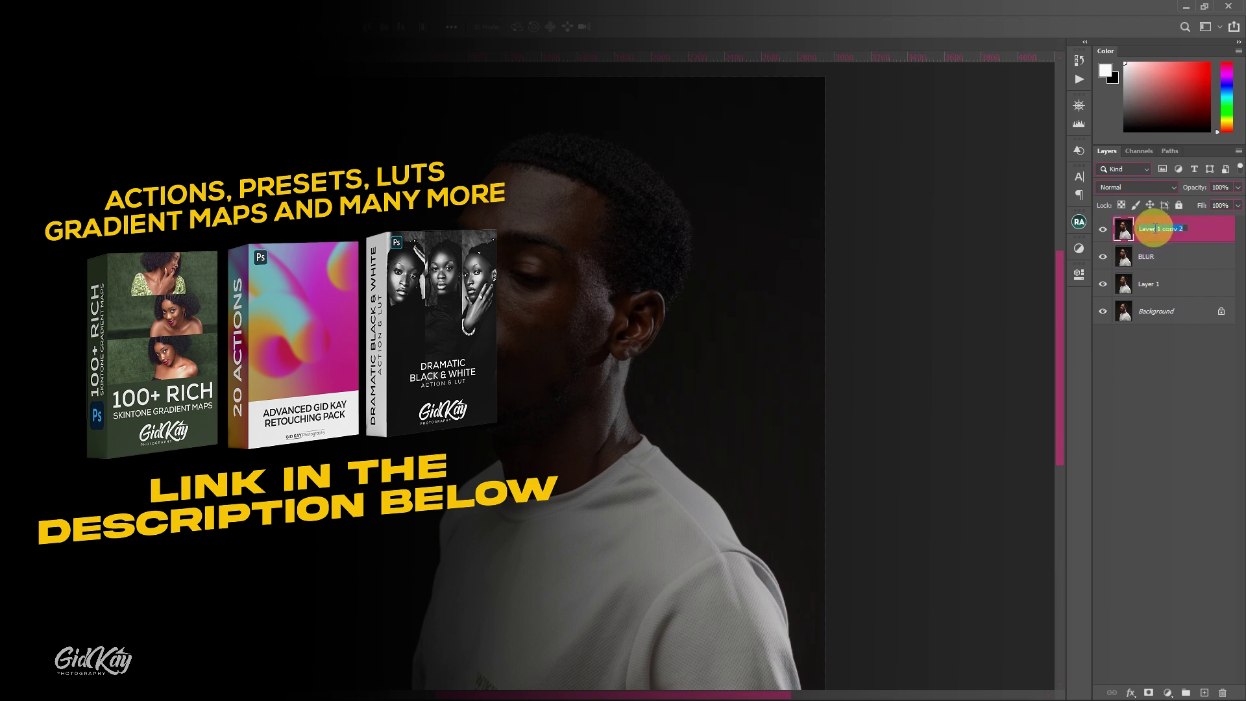
type("TEXTURE")
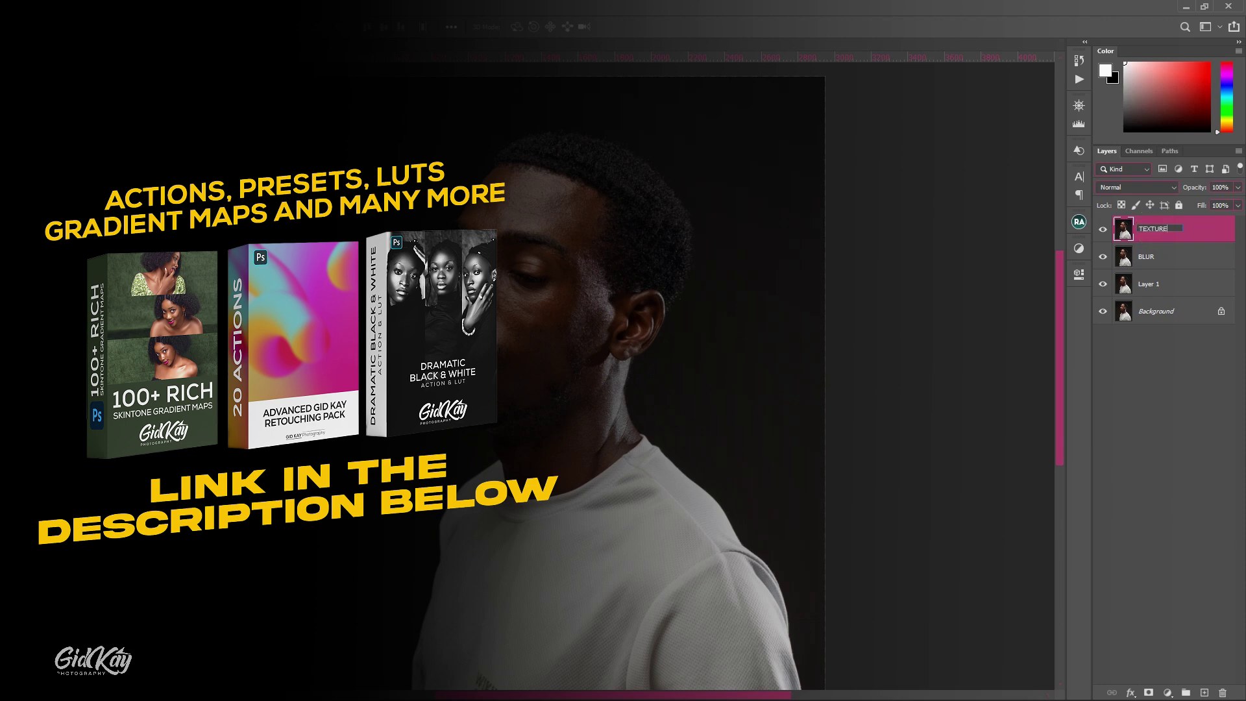
key("Return")
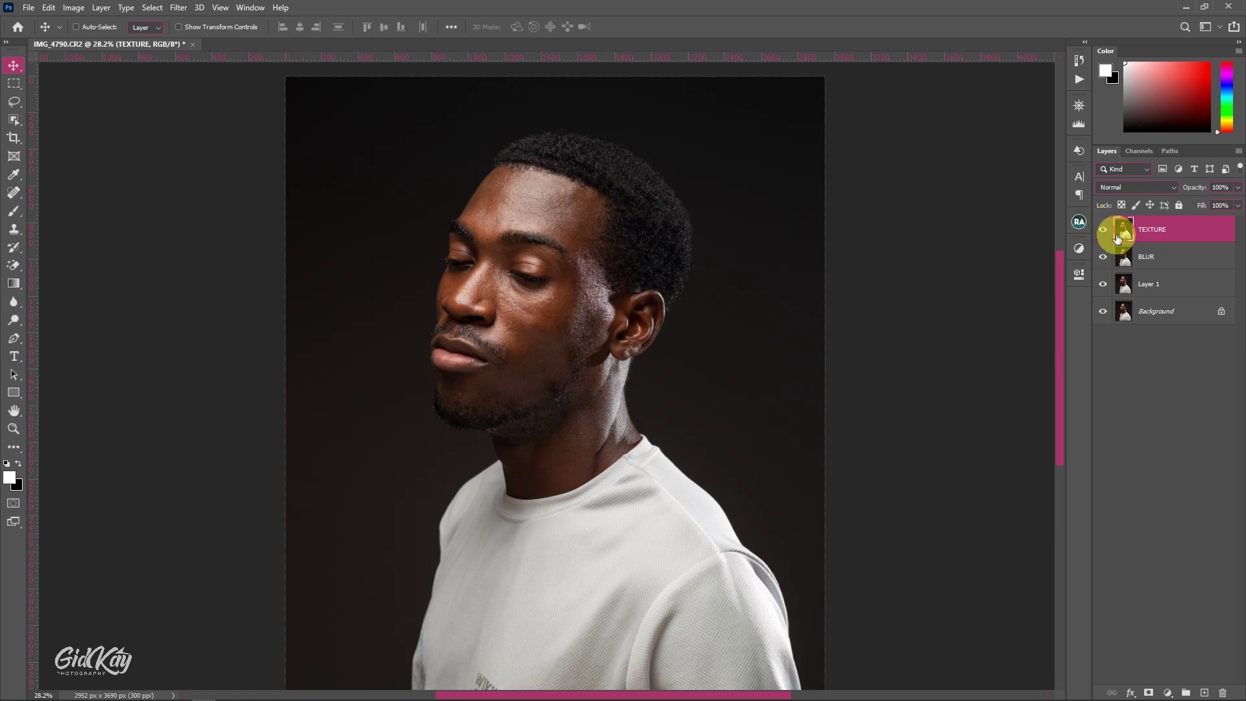
- Hide the TEXTURE layer and apply a Gaussian Blur with a radius of 8.0 pixels to the BLUR layer
left_click(1104, 230)
left_click(1150, 259)
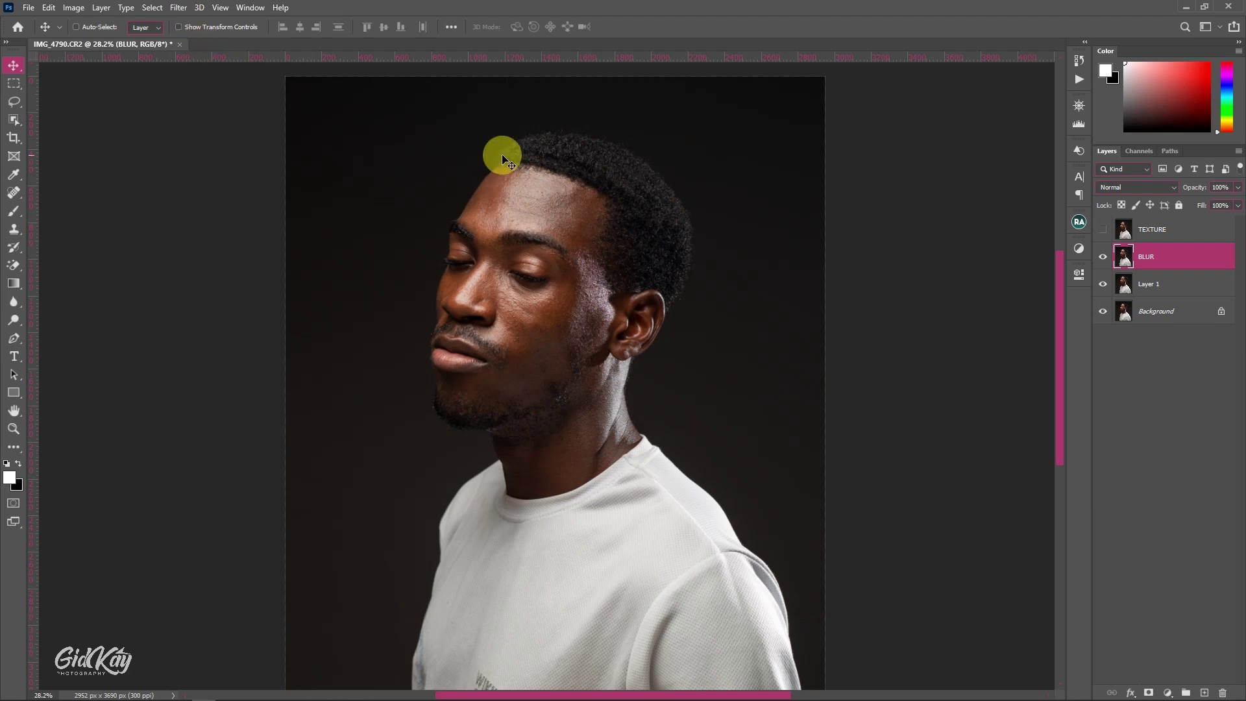
left_click(178, 7)
mouse_move(212, 155)
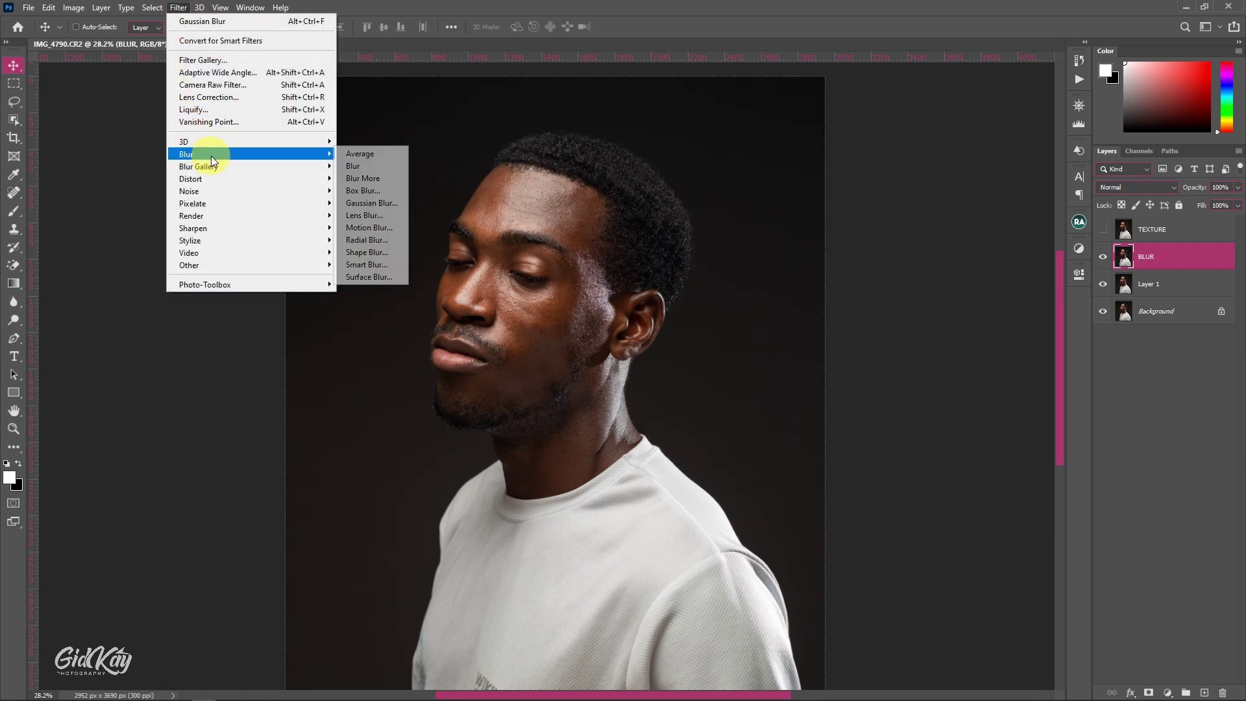
left_click(379, 206)
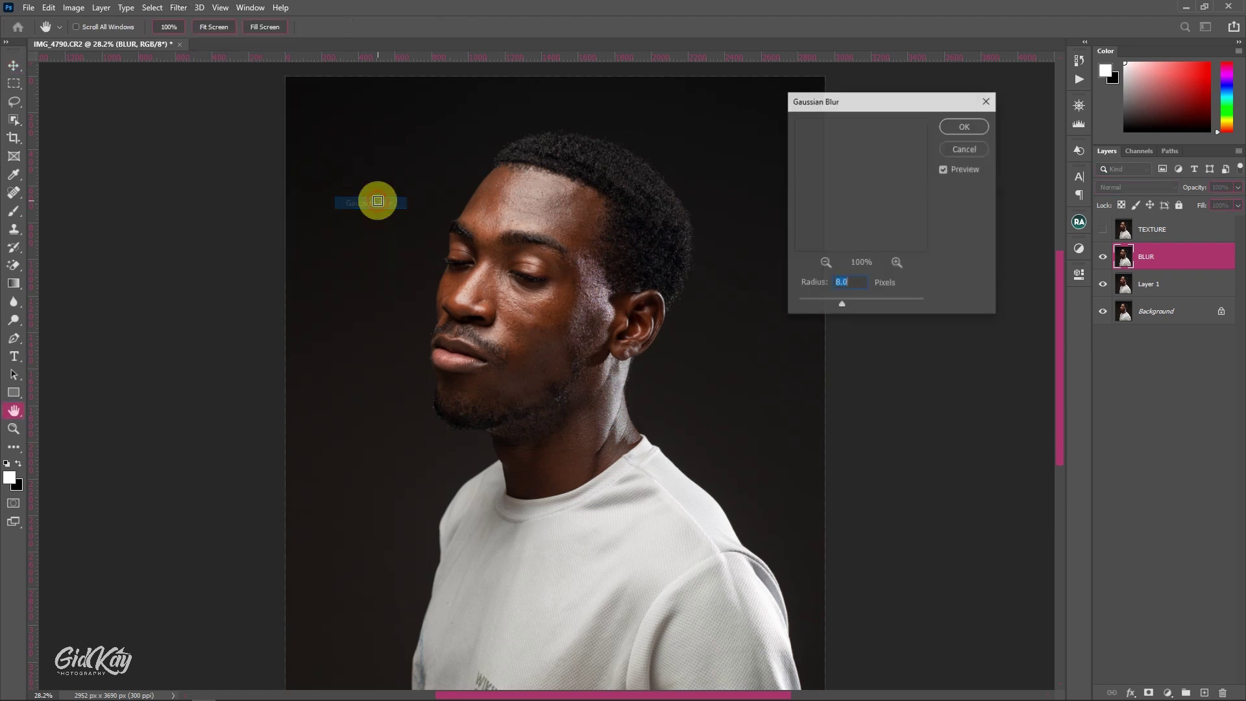
left_click(826, 262)
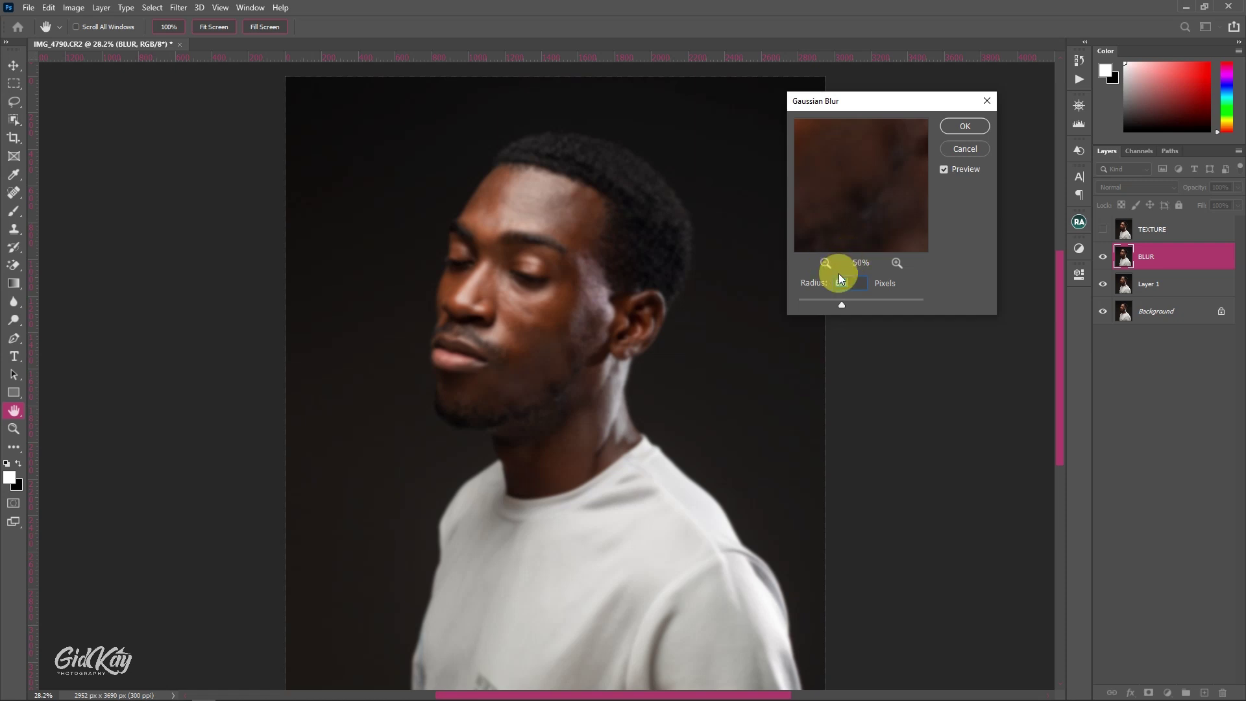
double_click(844, 283)
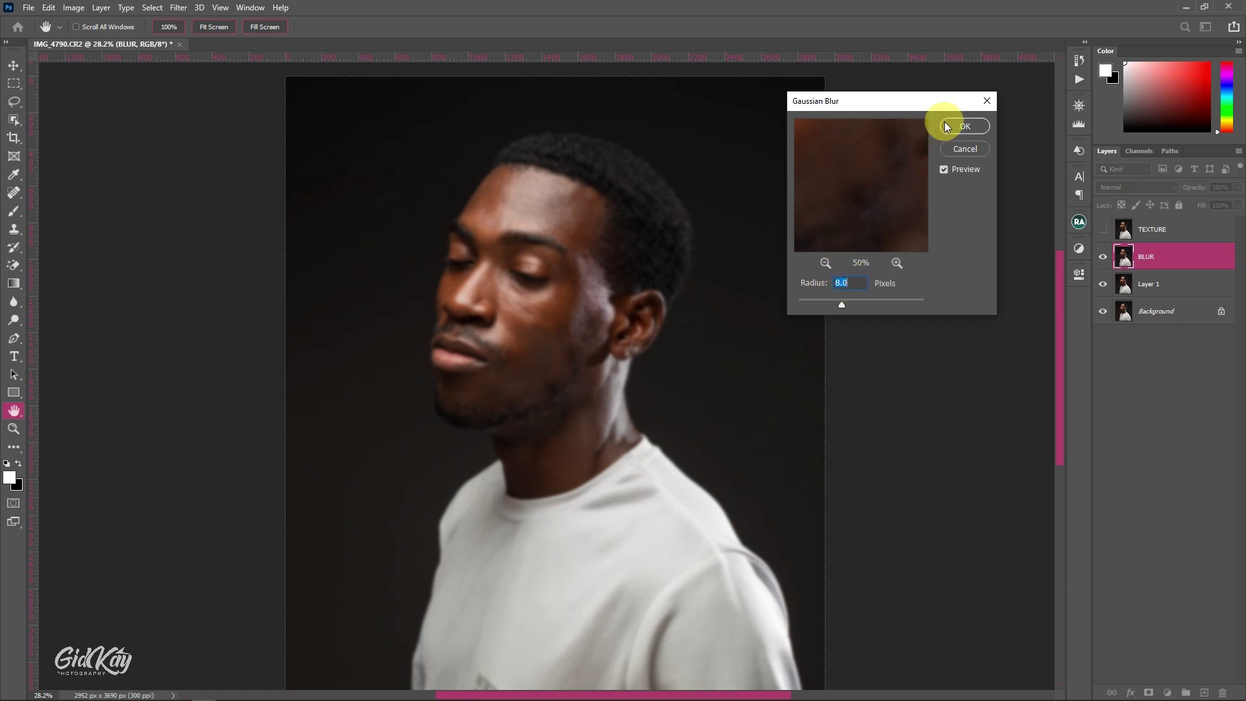
left_click(963, 125)
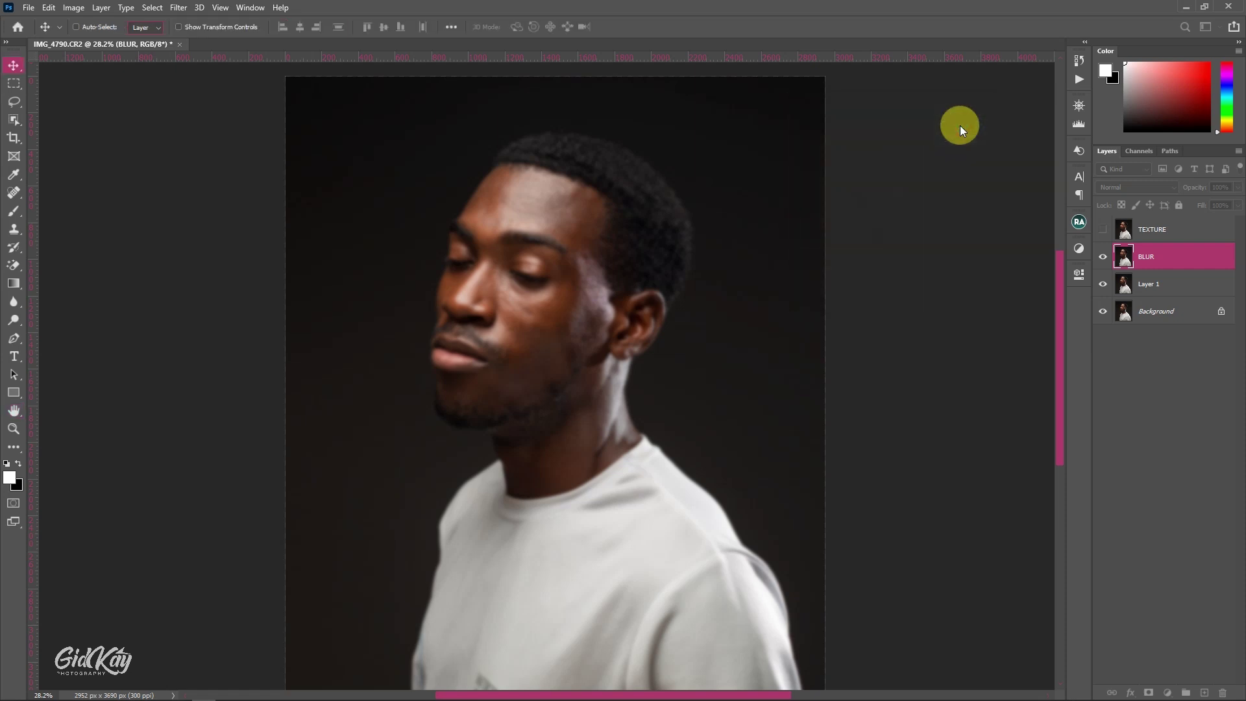
- Make the TEXTURE layer visible again and select it
left_click(1102, 229)
left_click(1141, 234)
left_click(1102, 230)
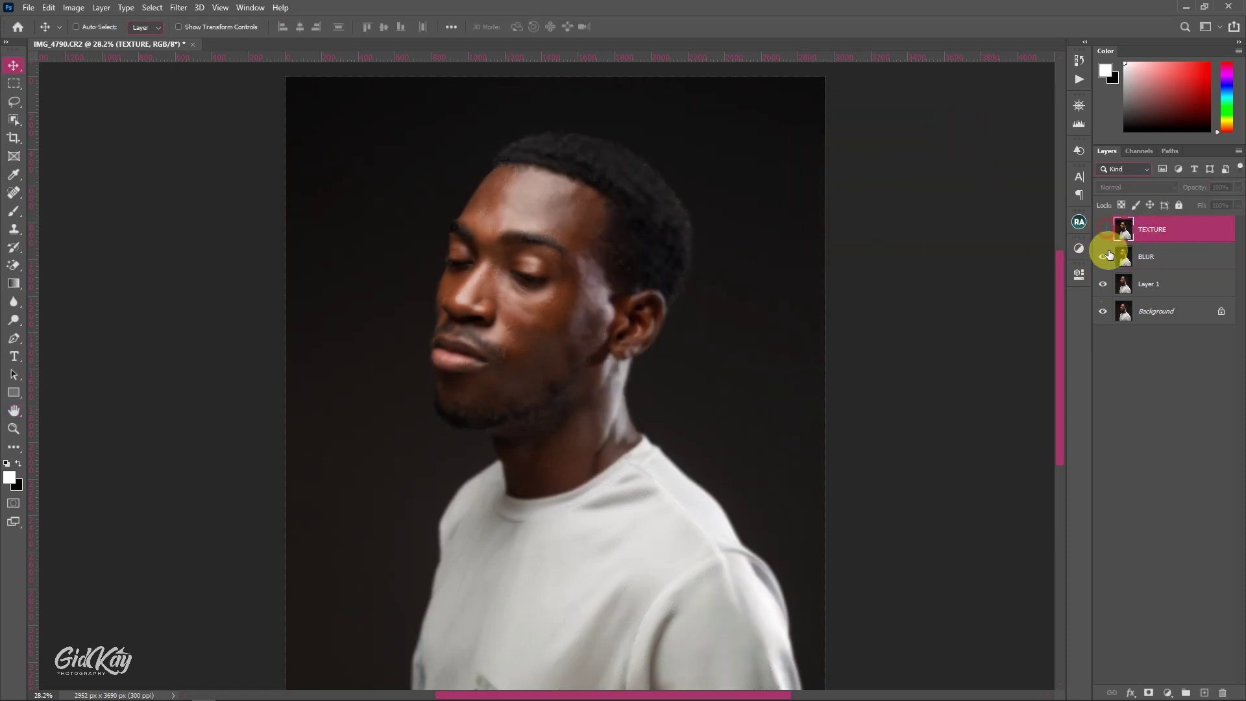
left_click(1103, 231)
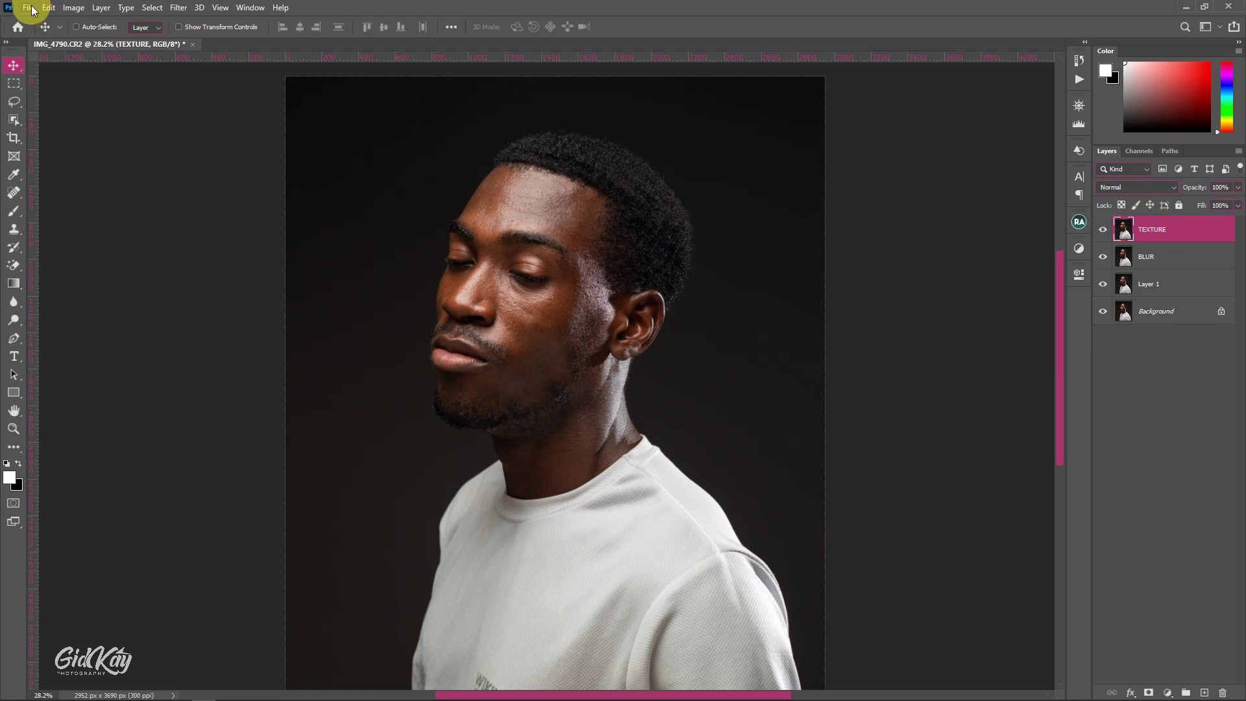
- Apply the BLUR layer to TEXTURE with Apply Image (Subtract, scale 2, offset 128), and set TEXTURE's blend mode to Linear Light
left_click(71, 8)
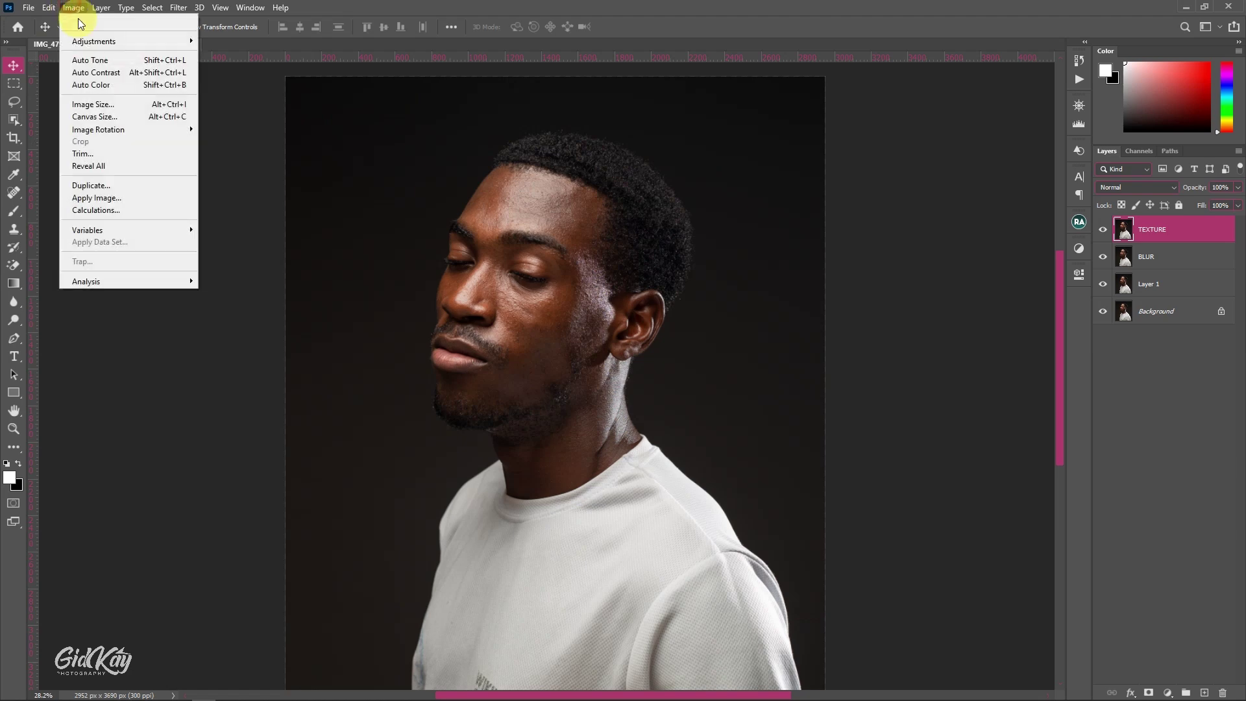
left_click(120, 197)
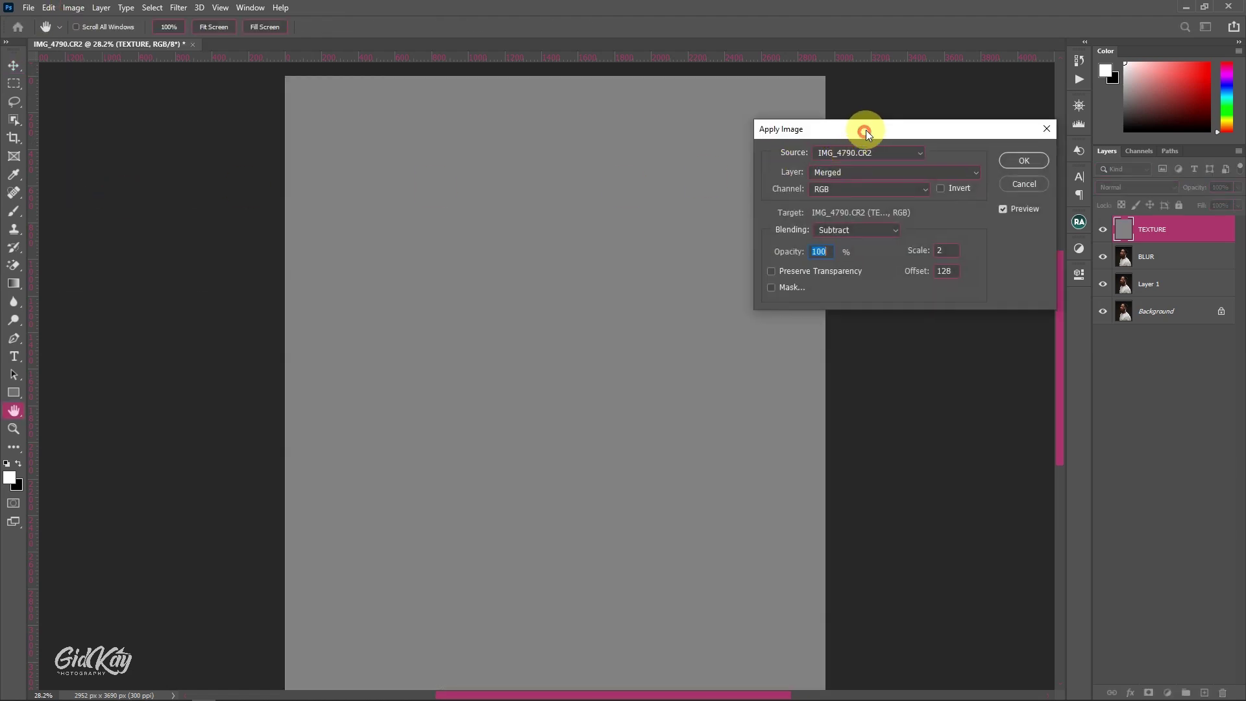
left_click_drag(865, 130, 878, 117)
left_click(870, 224)
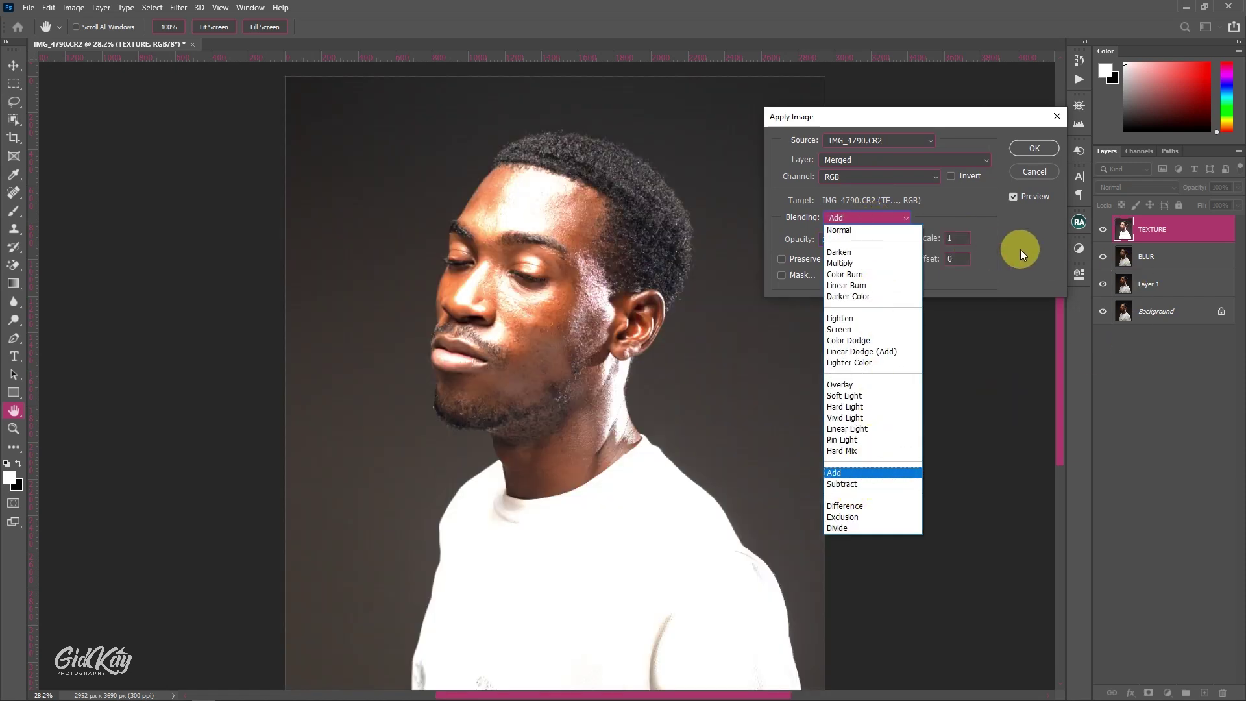
left_click(1022, 249)
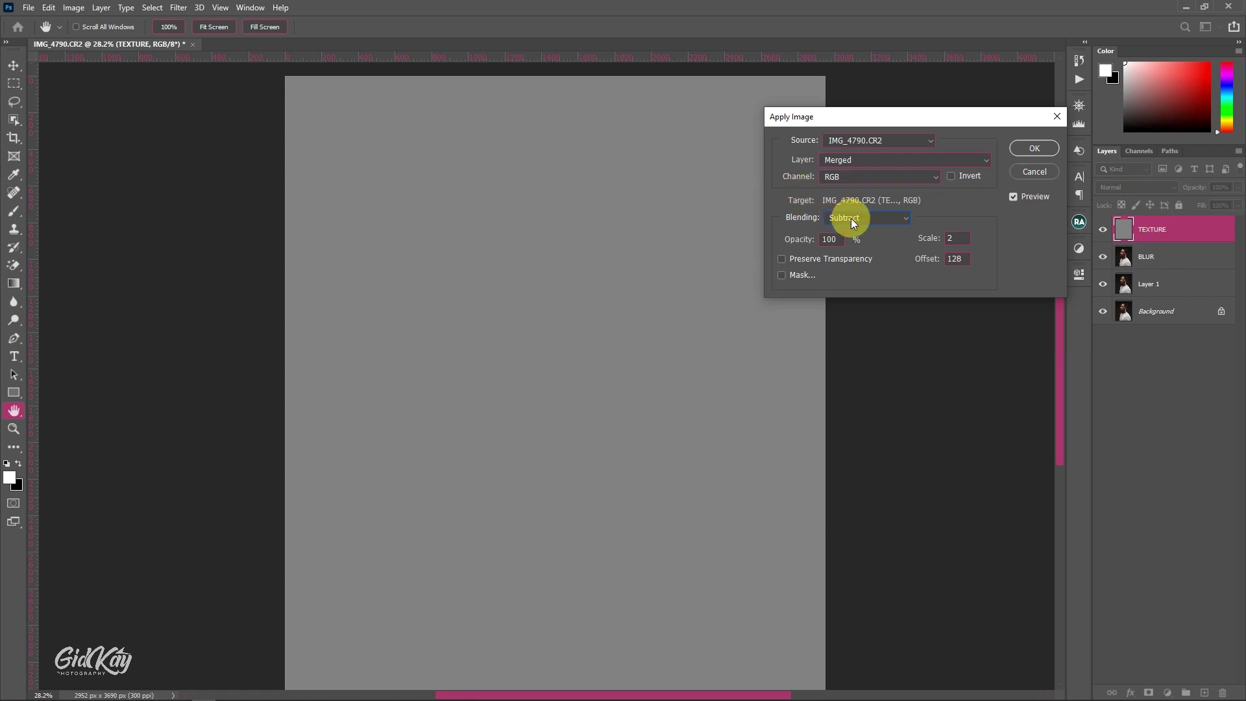
left_click(855, 159)
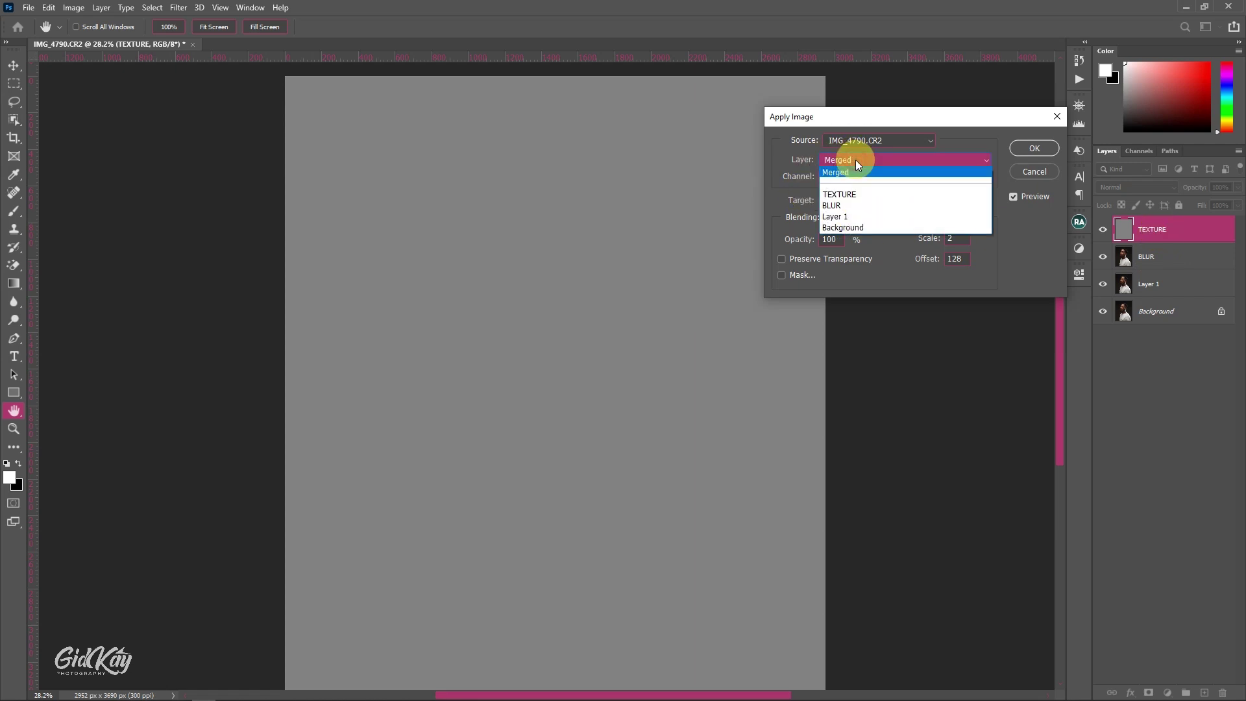
left_click(848, 206)
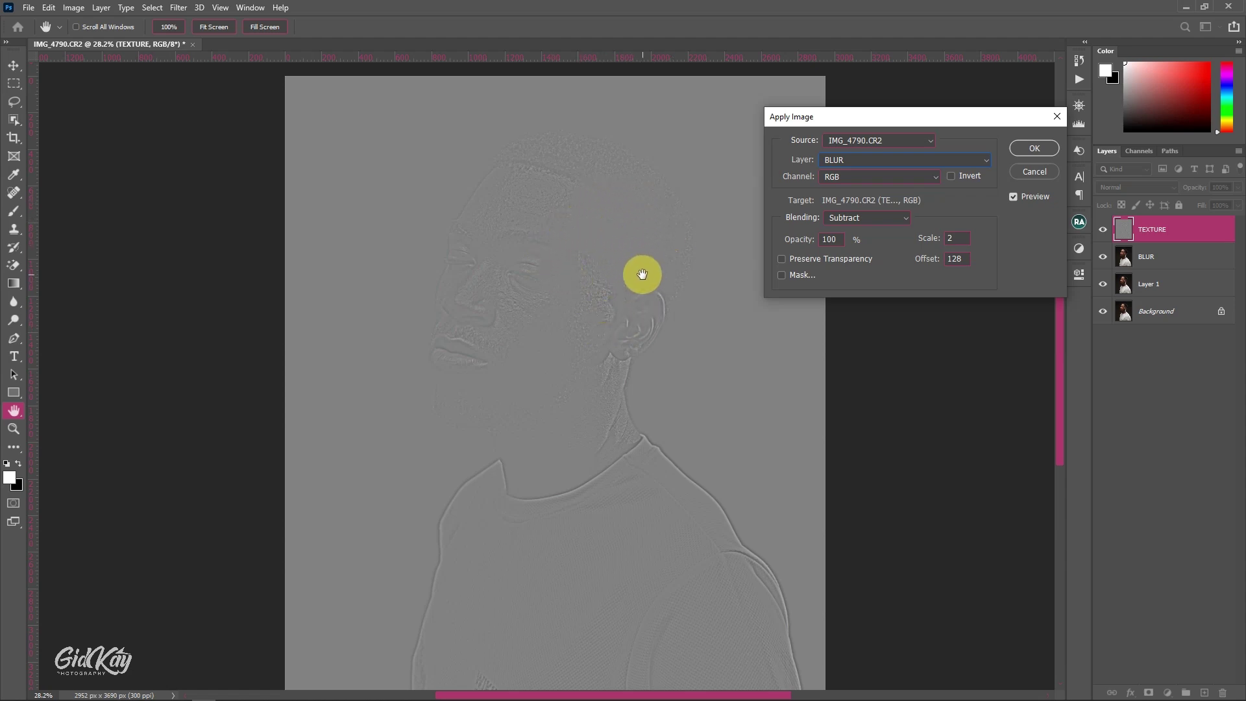
double_click(963, 240)
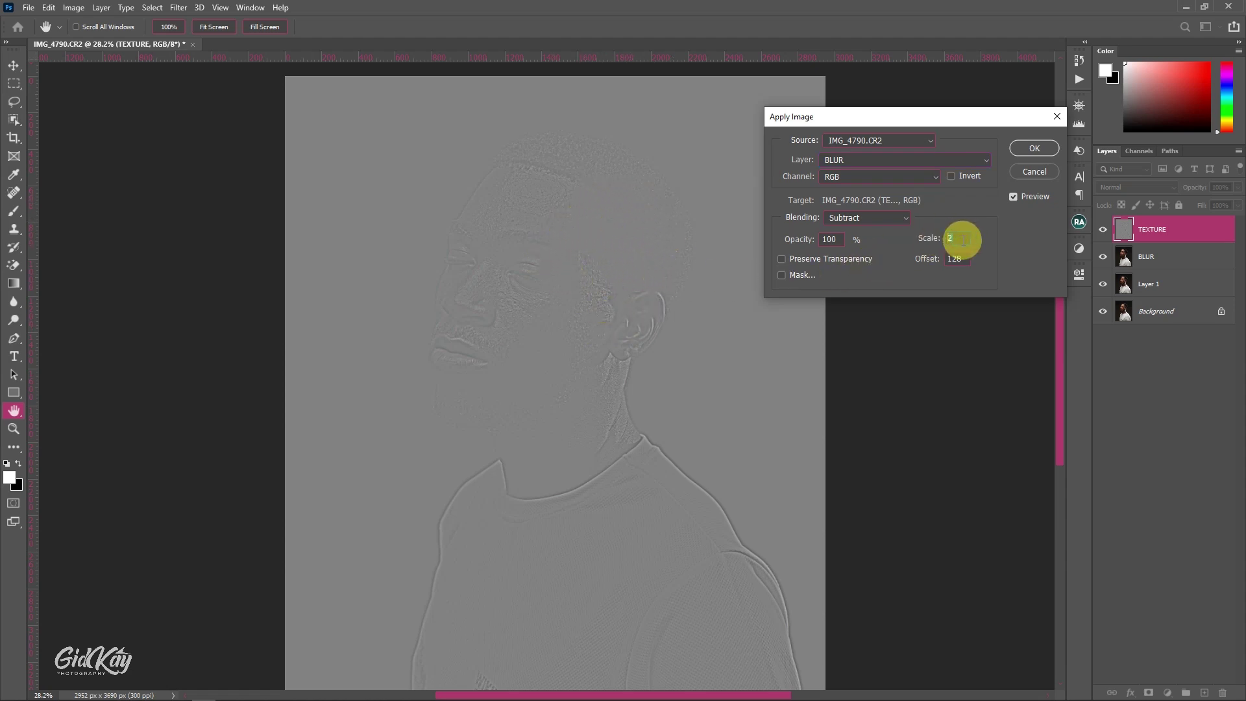
double_click(958, 258)
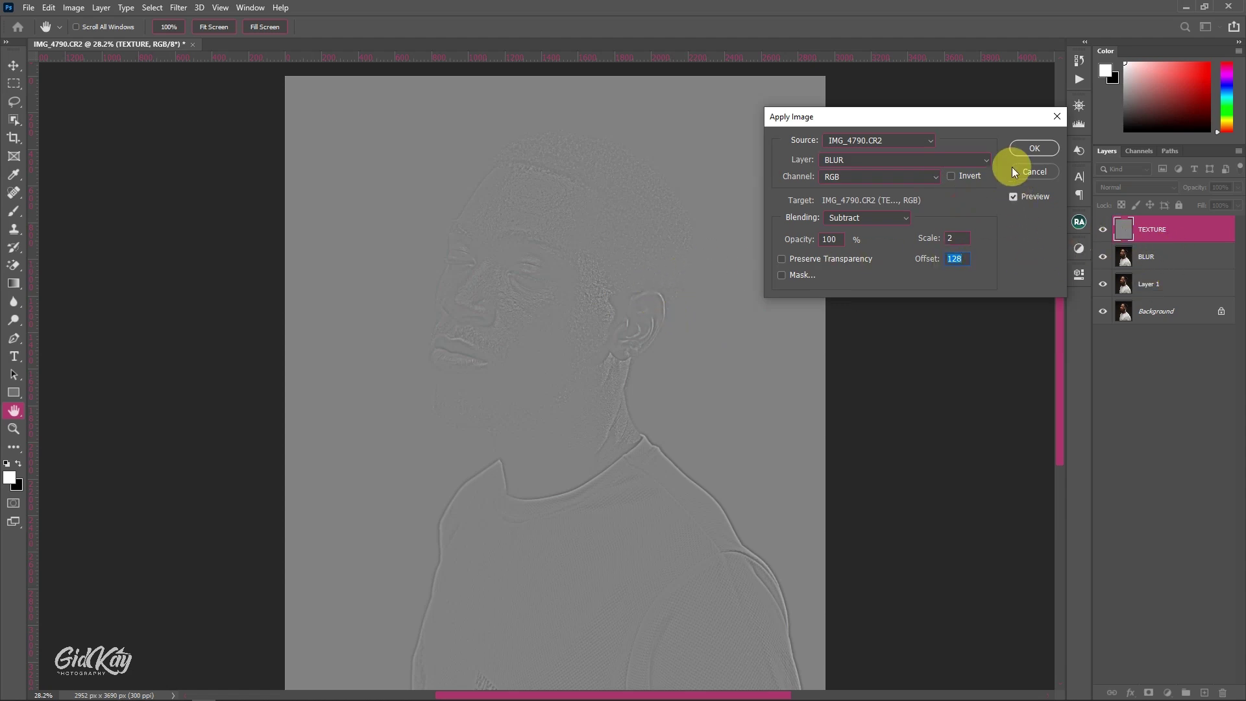
left_click(1032, 149)
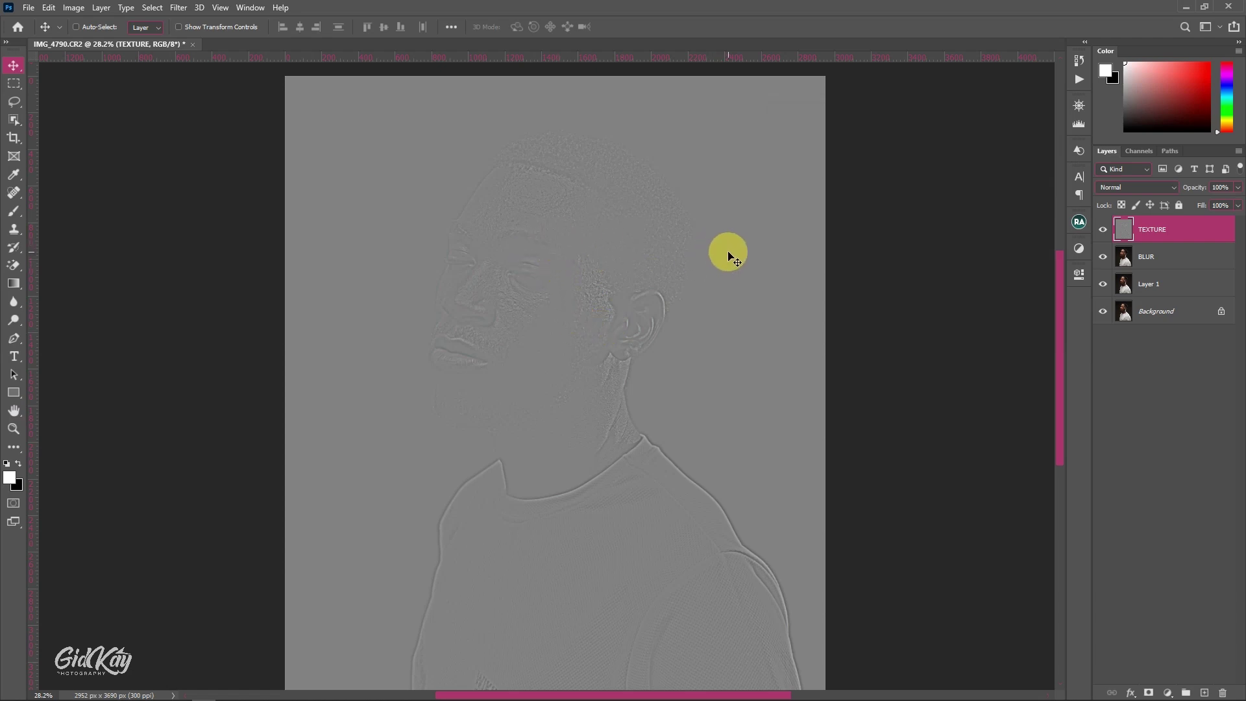
left_click(1130, 186)
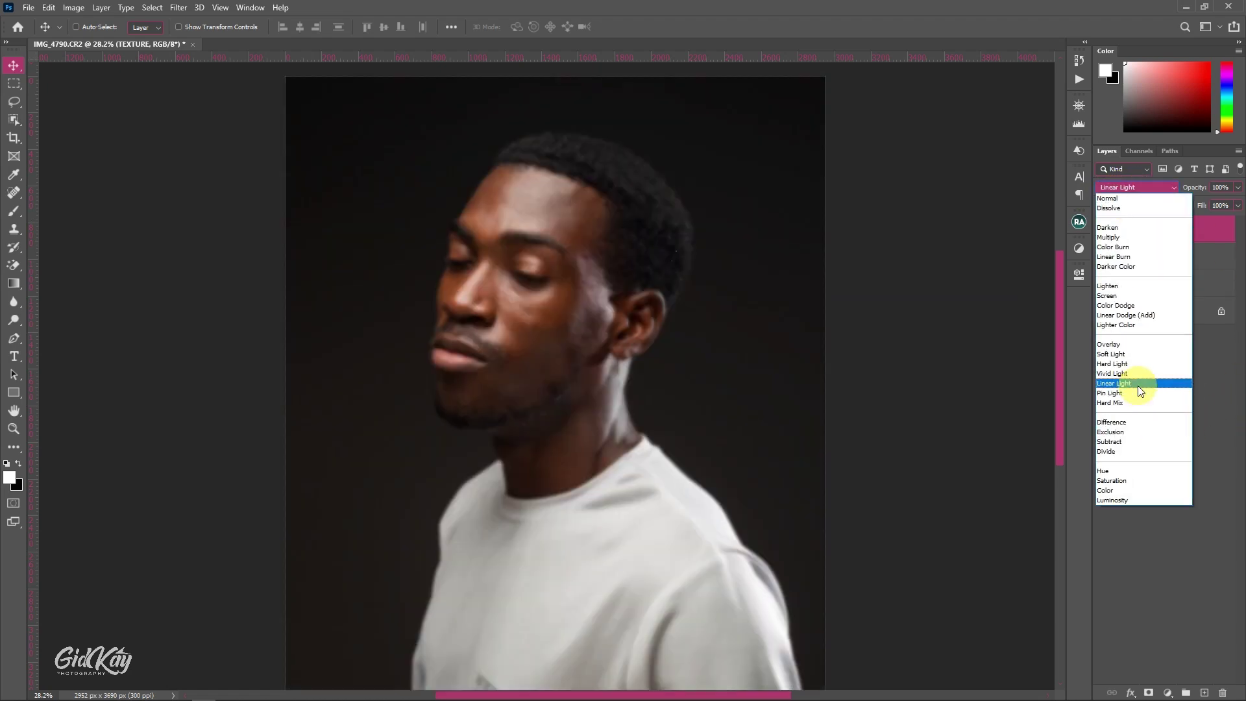
left_click(1138, 385)
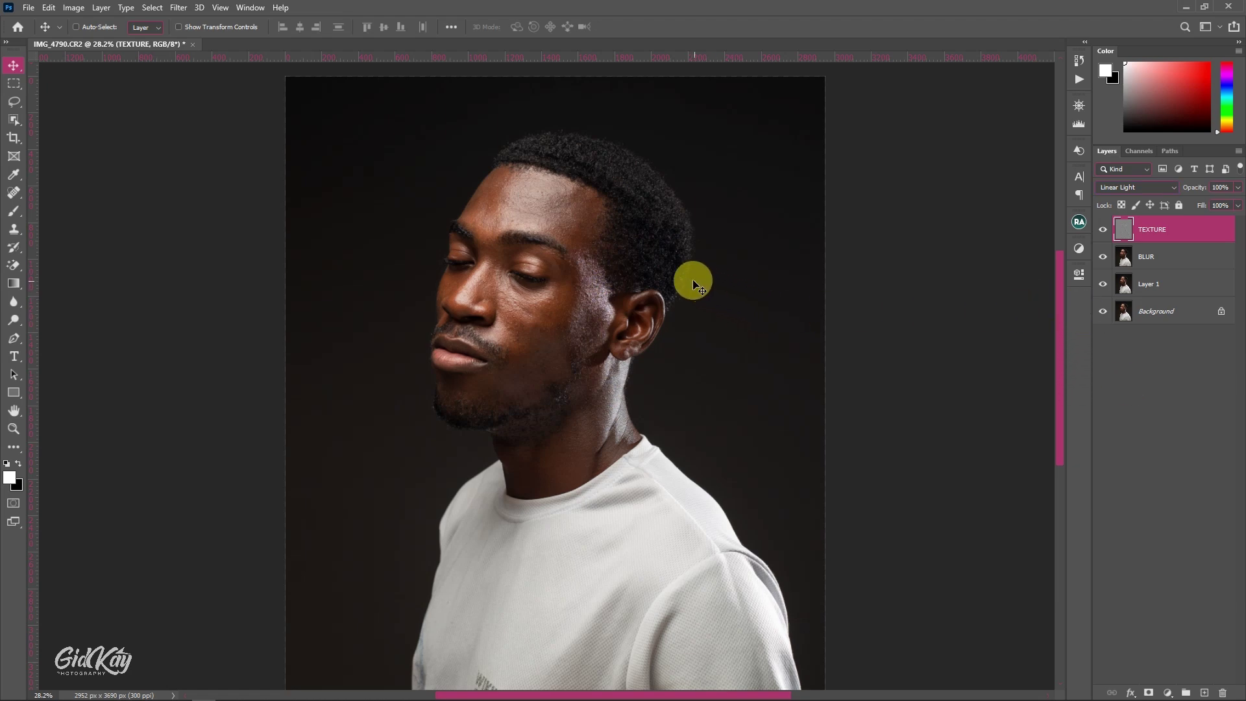
- Group the TEXTURE and BLUR layers and name the group MALE FS
left_click(1160, 257, "shift")
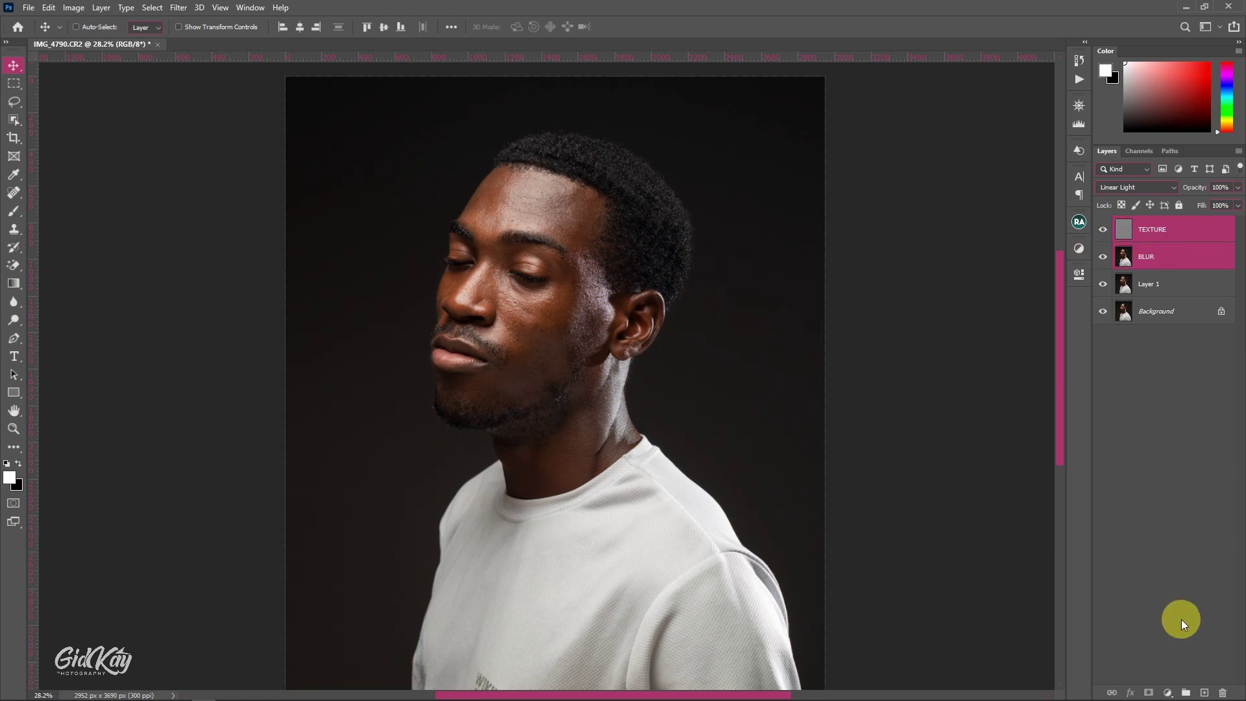
left_click(1186, 692)
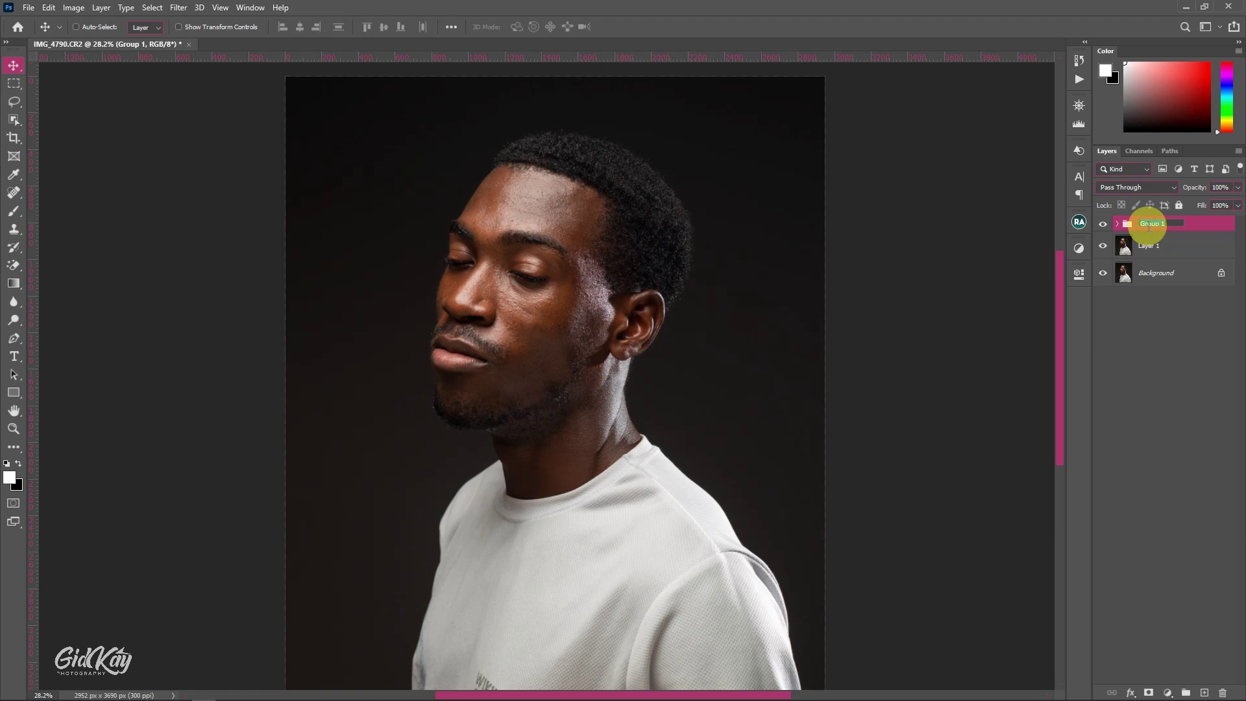
type("MALE FS")
key("Return")
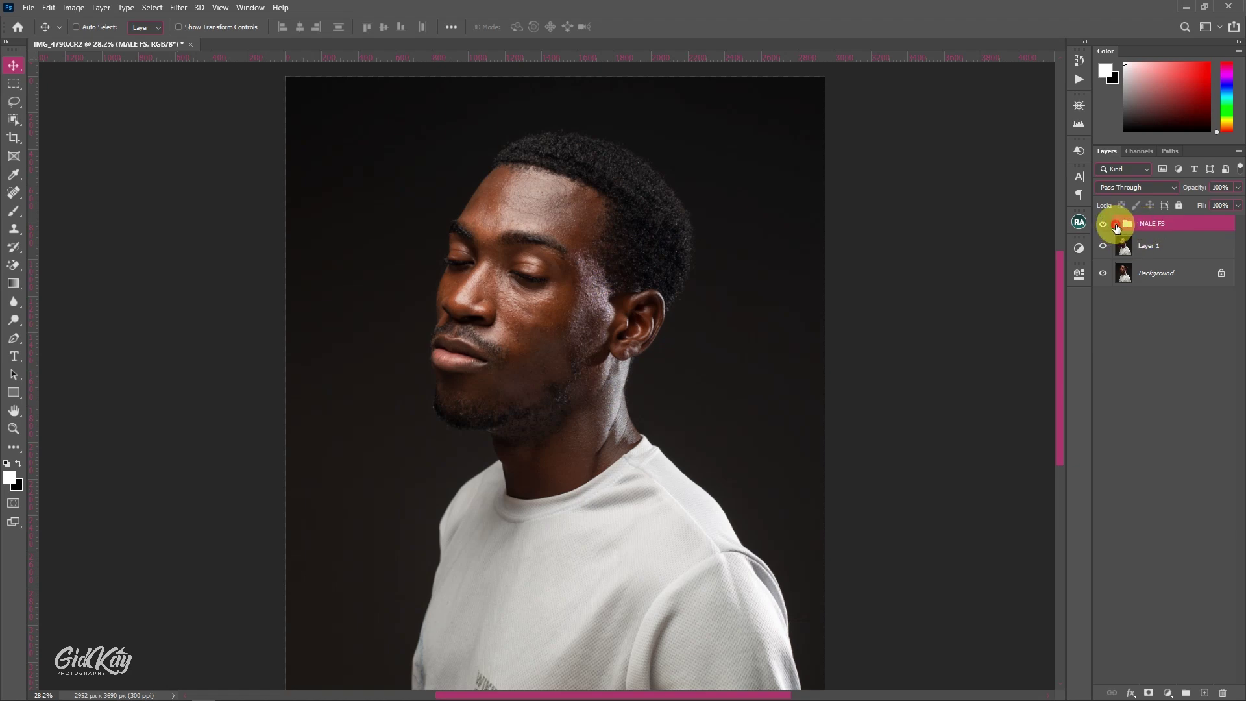
- Add an empty layer directly above BLUR inside the MALE FS group and name it BRUSH HERE
left_click(1116, 224)
left_click(1152, 268)
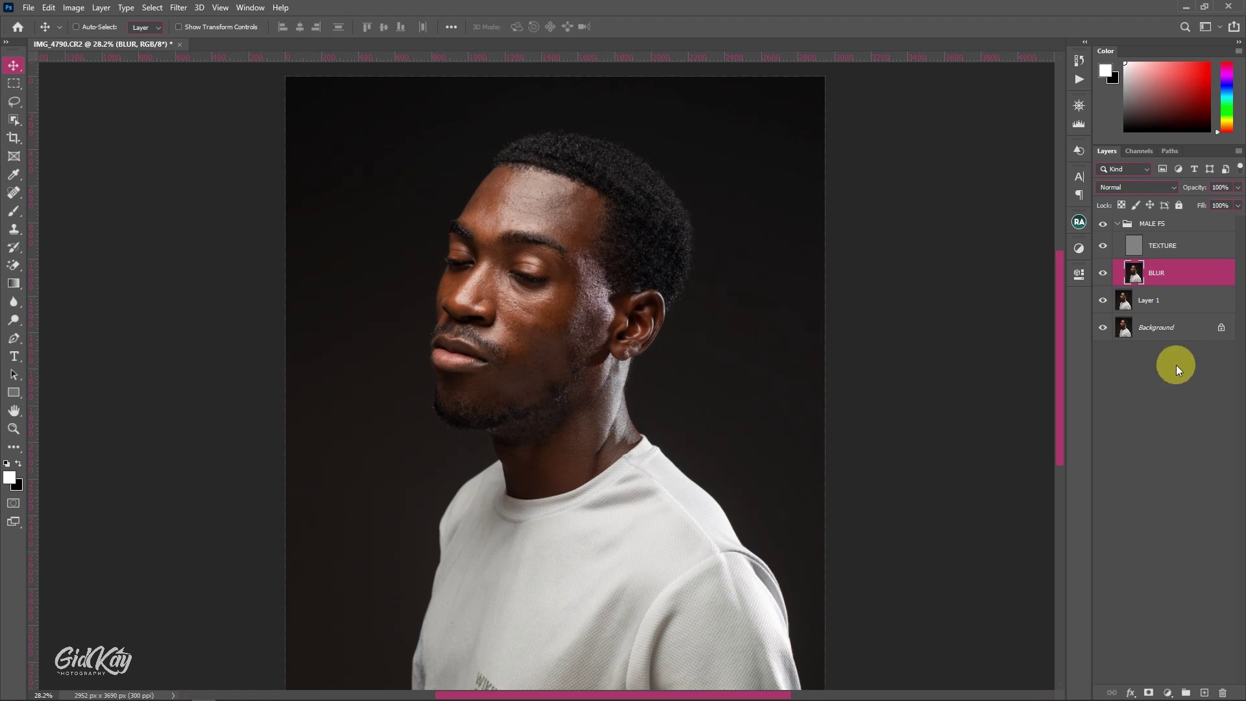
left_click(1204, 691)
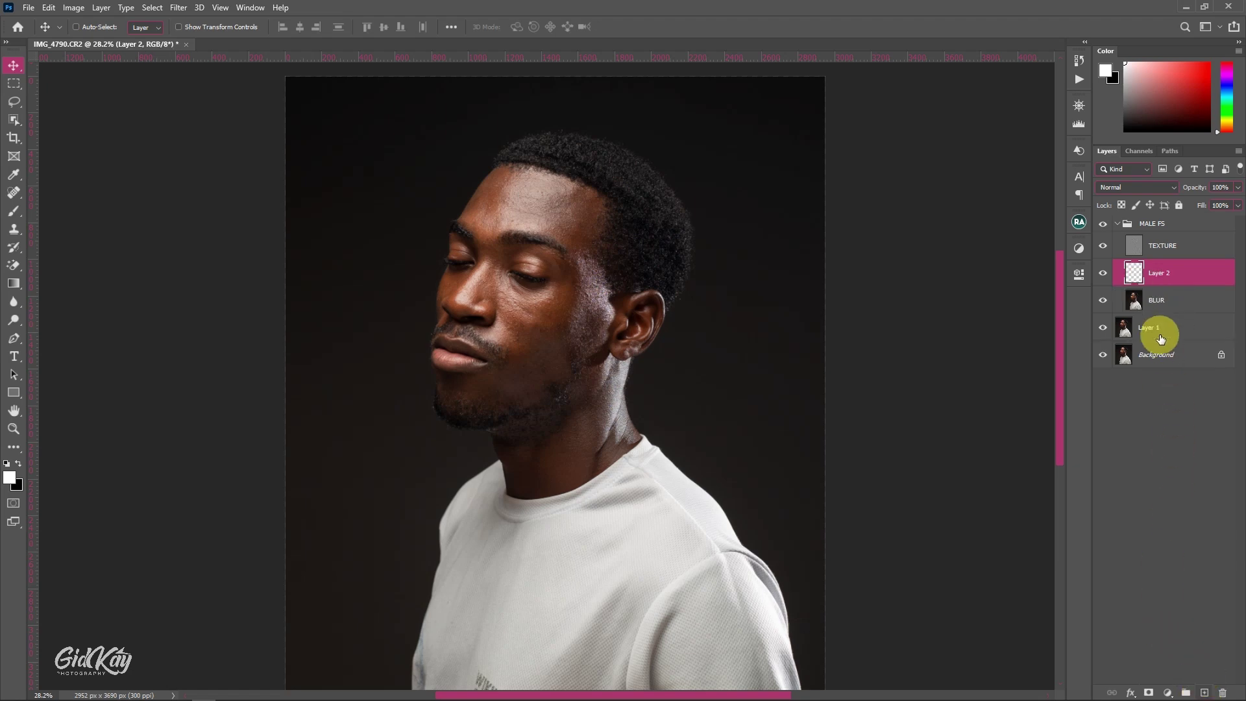
left_click(1165, 276)
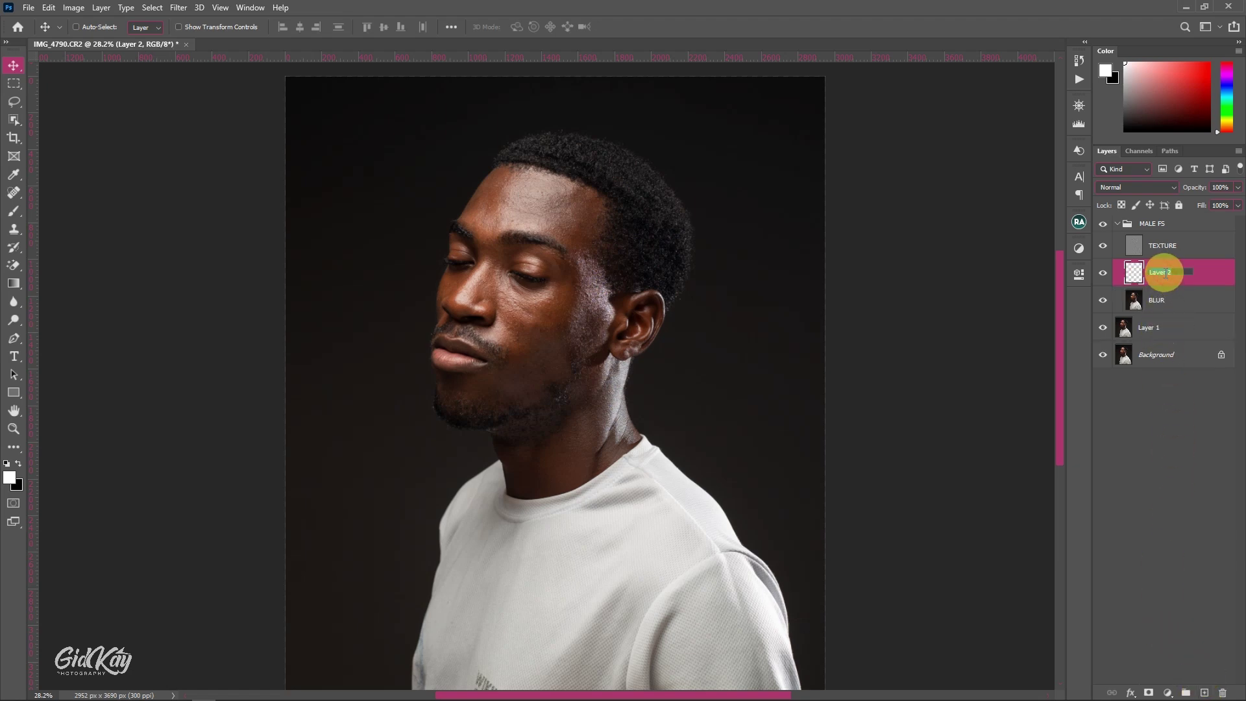
type("WORK HERE")
key("Return")
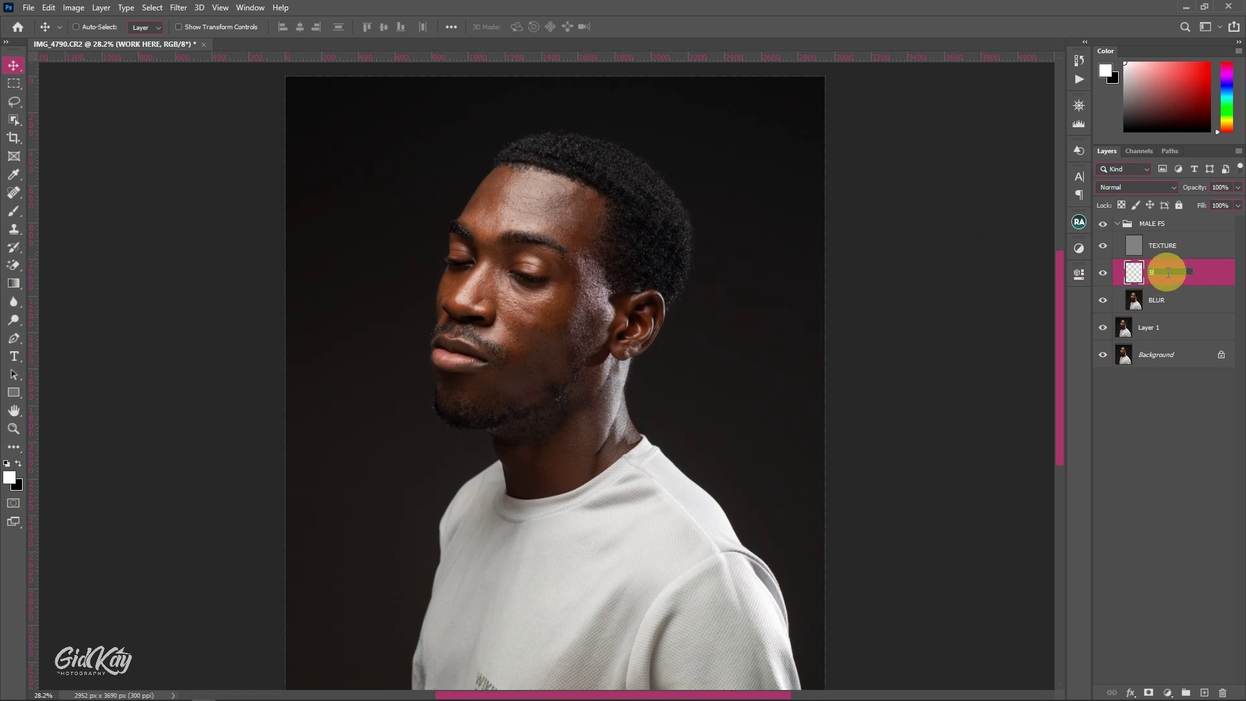
type("SH HERE")
key("Return")
scroll(551, 245, "down", 3)
scroll(550, 245, "up", 4)
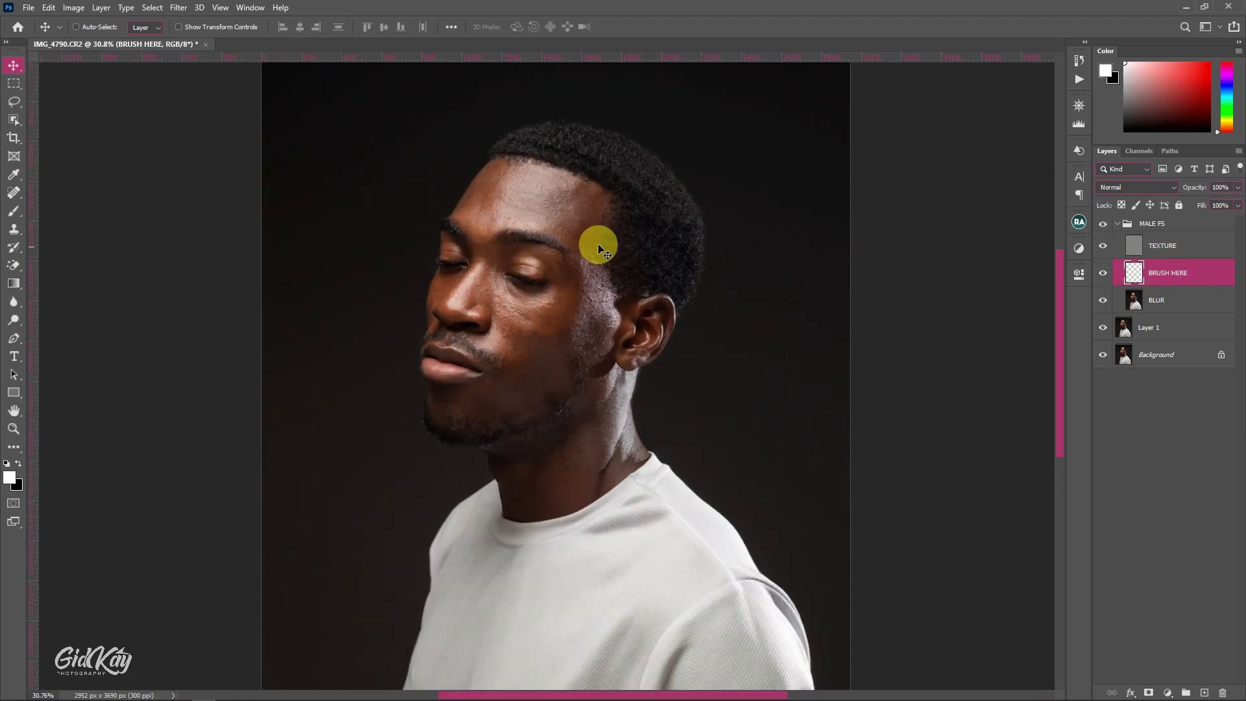
scroll(711, 250, "down", 2)
scroll(908, 277, "down", 1)
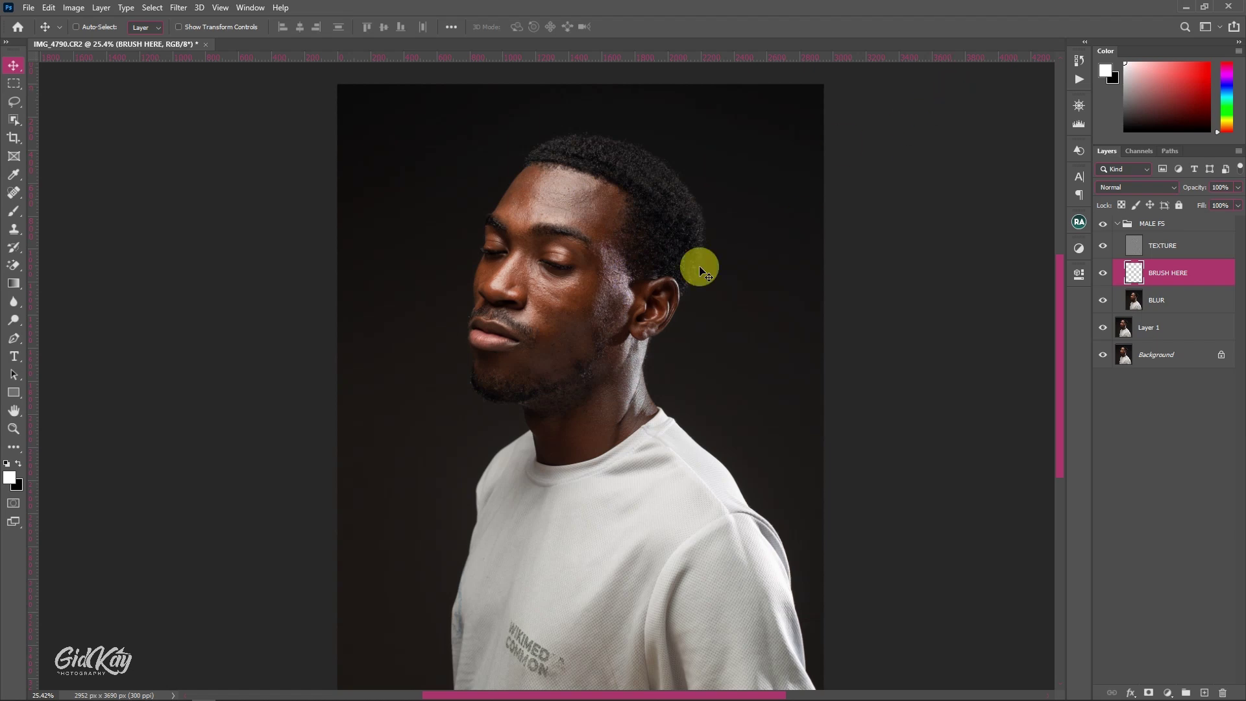
scroll(659, 246, "down", 1)
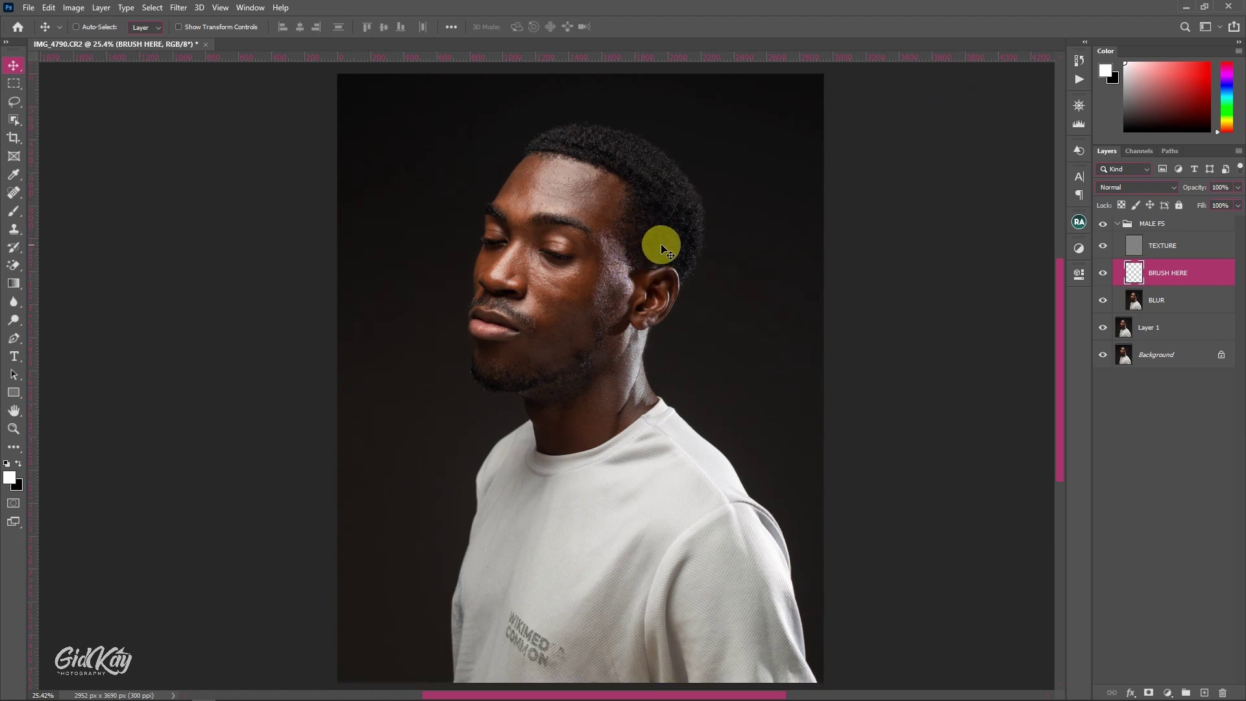
left_click(1078, 80)
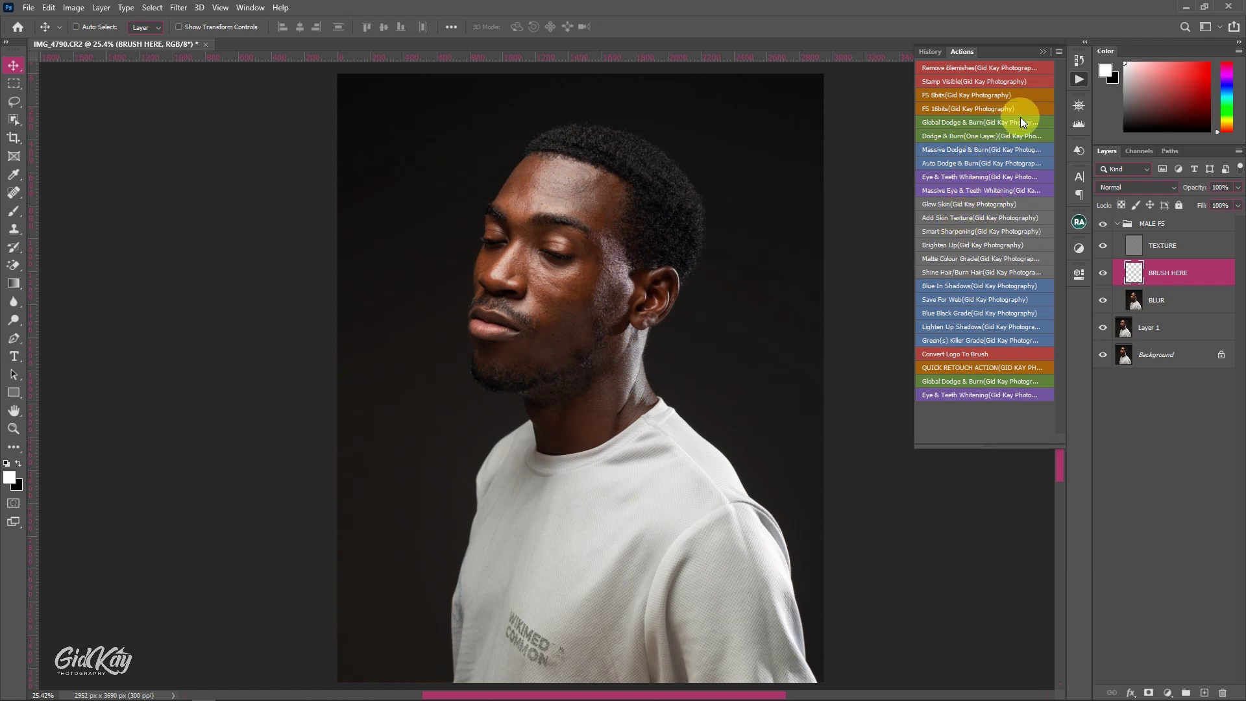
left_click(1040, 52)
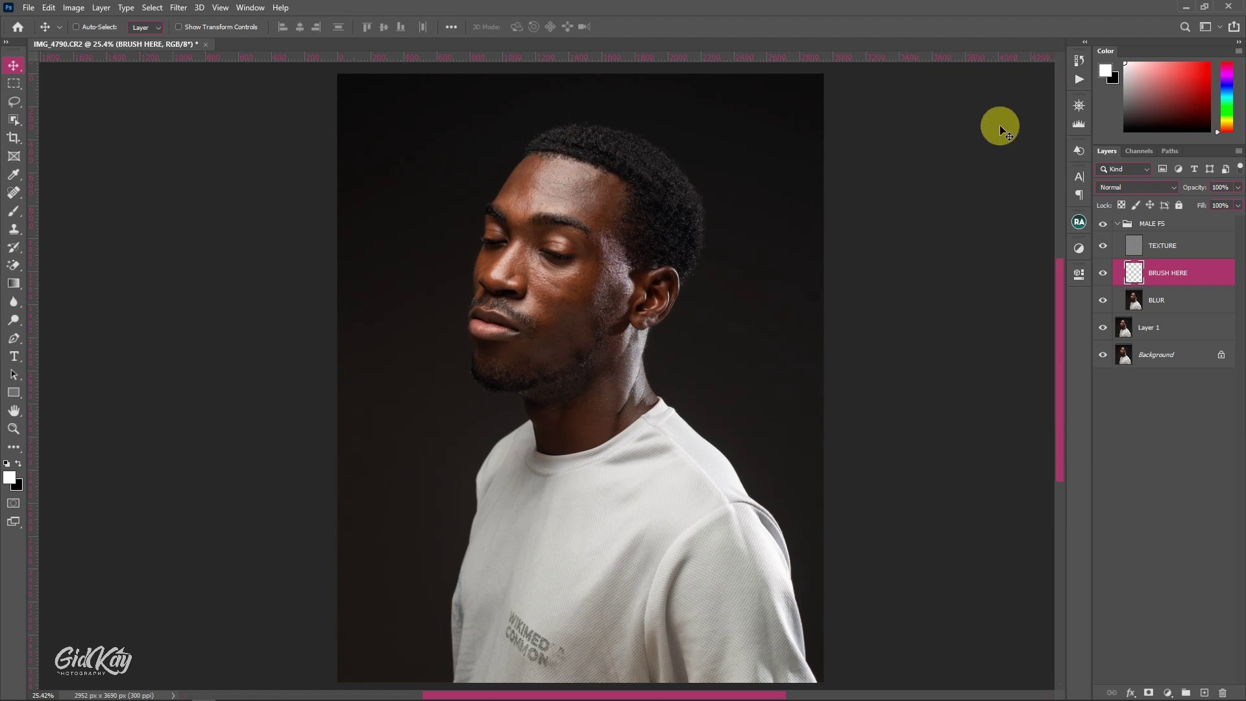
scroll(655, 236, "down", 1)
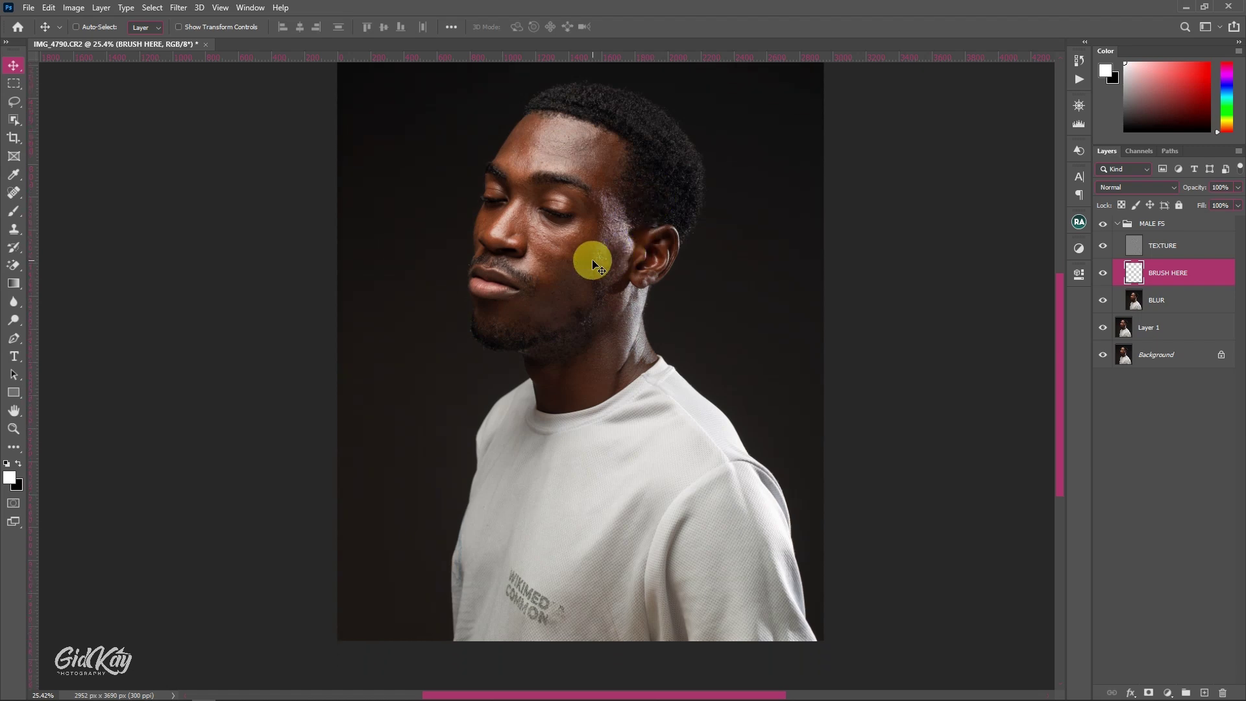
scroll(551, 256, "up", 1)
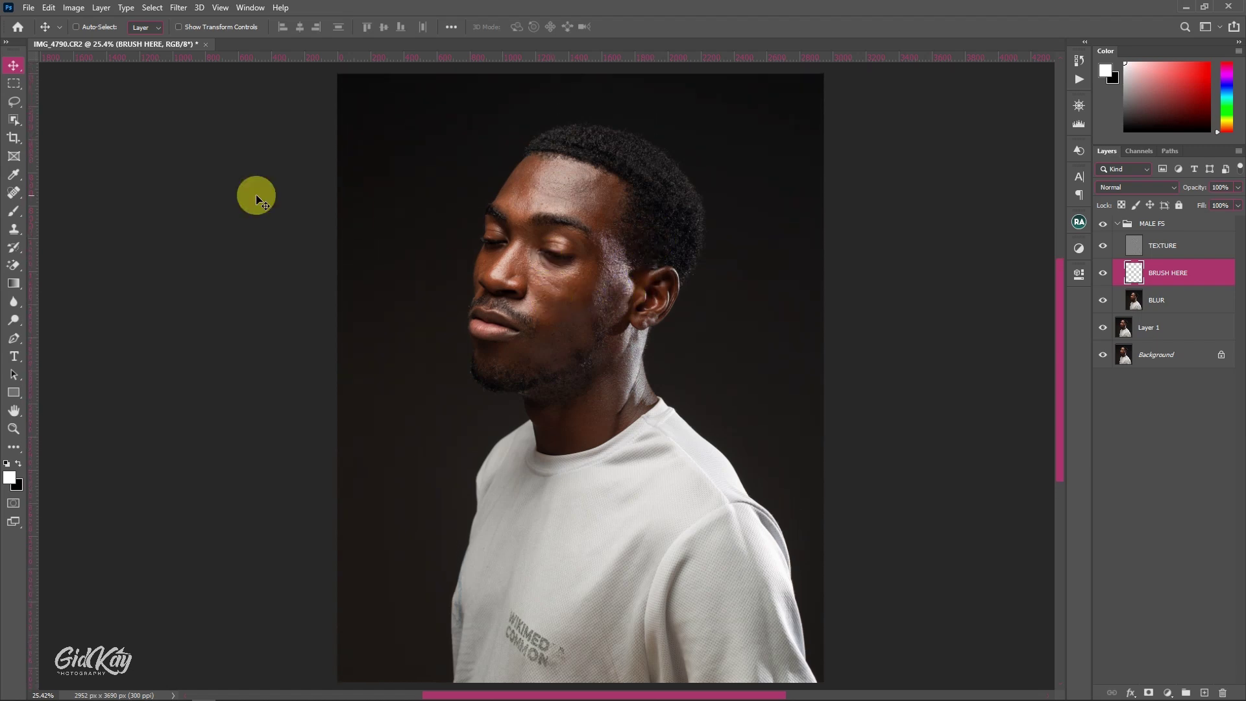
- Activate the Mixer Brush Tool and clean the brush so it carries no paint
left_click(16, 213)
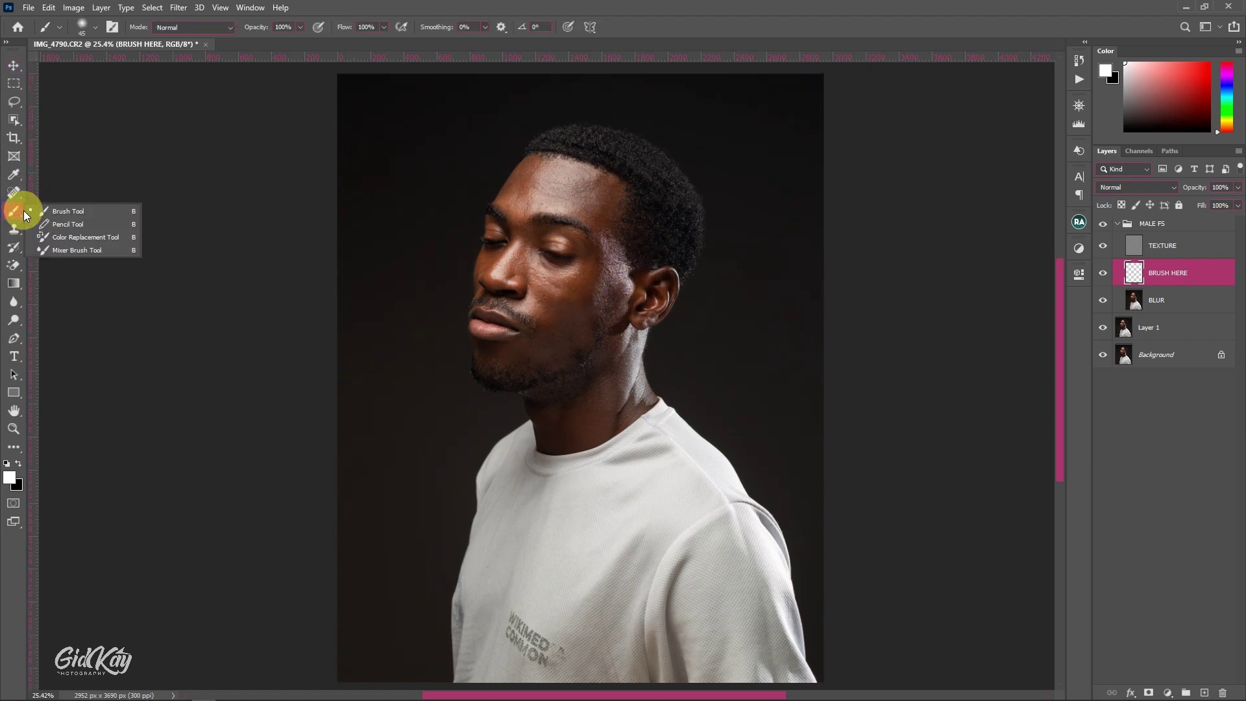
left_click(73, 250)
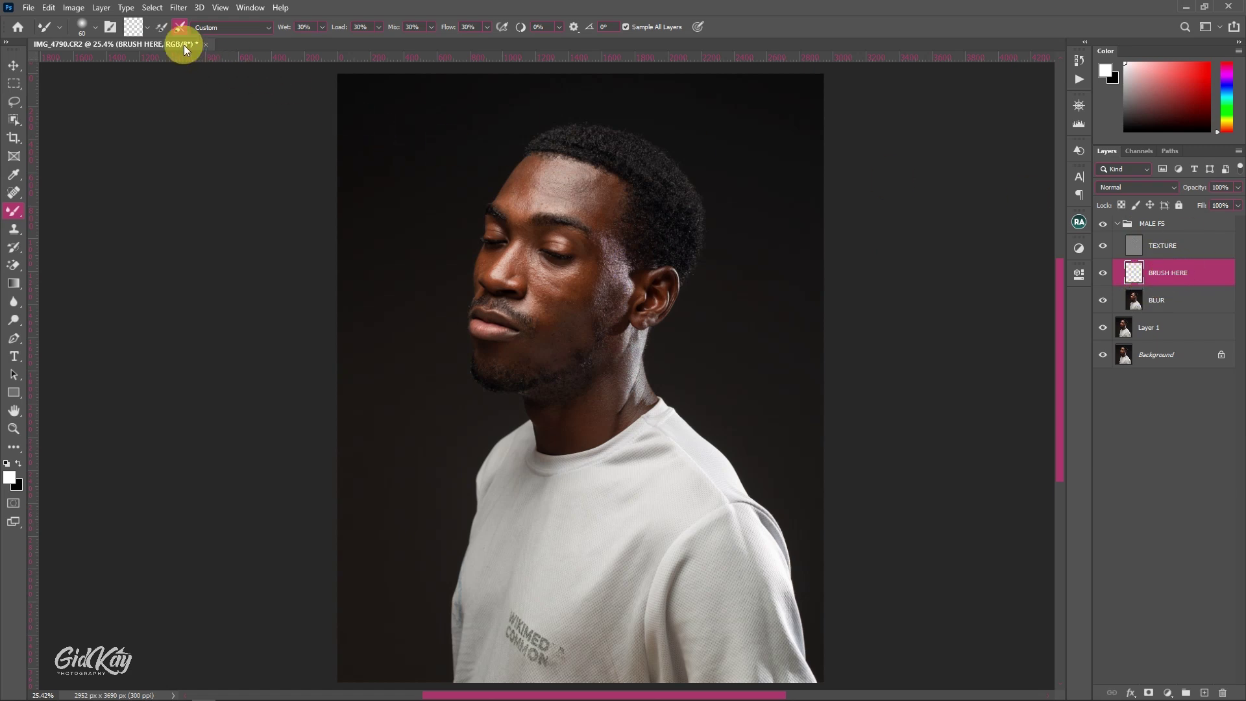
left_click(149, 28)
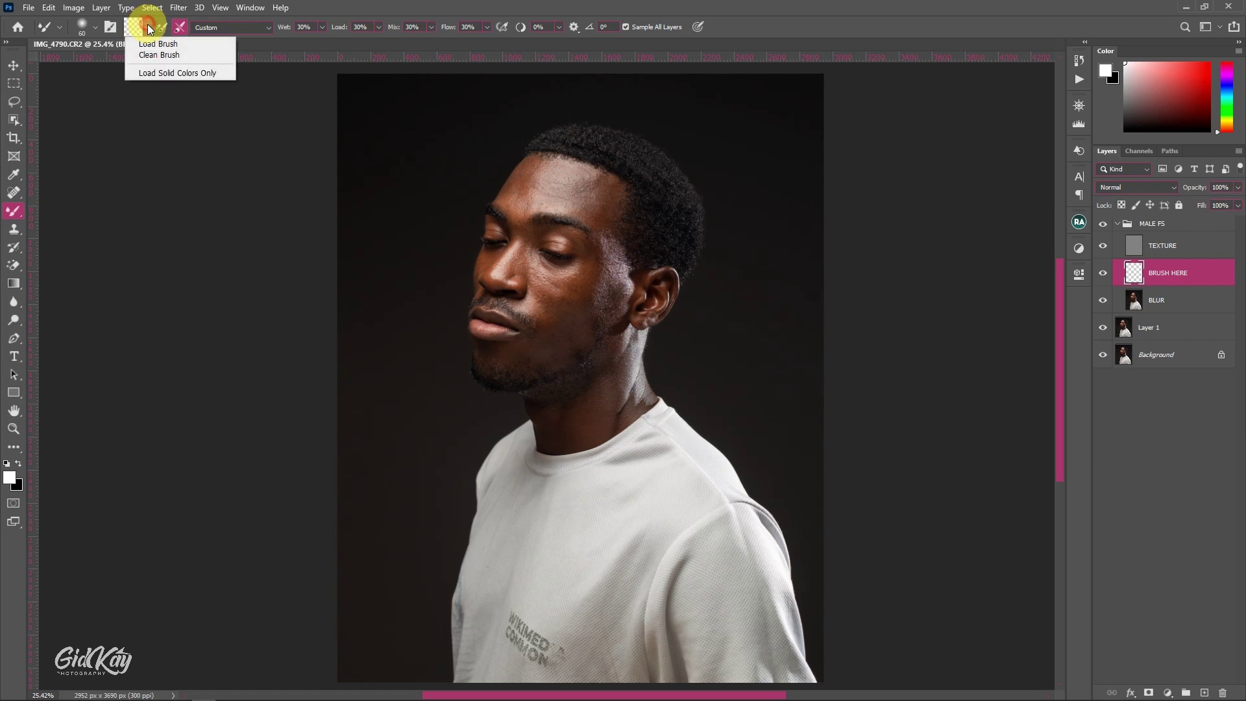
left_click(174, 56)
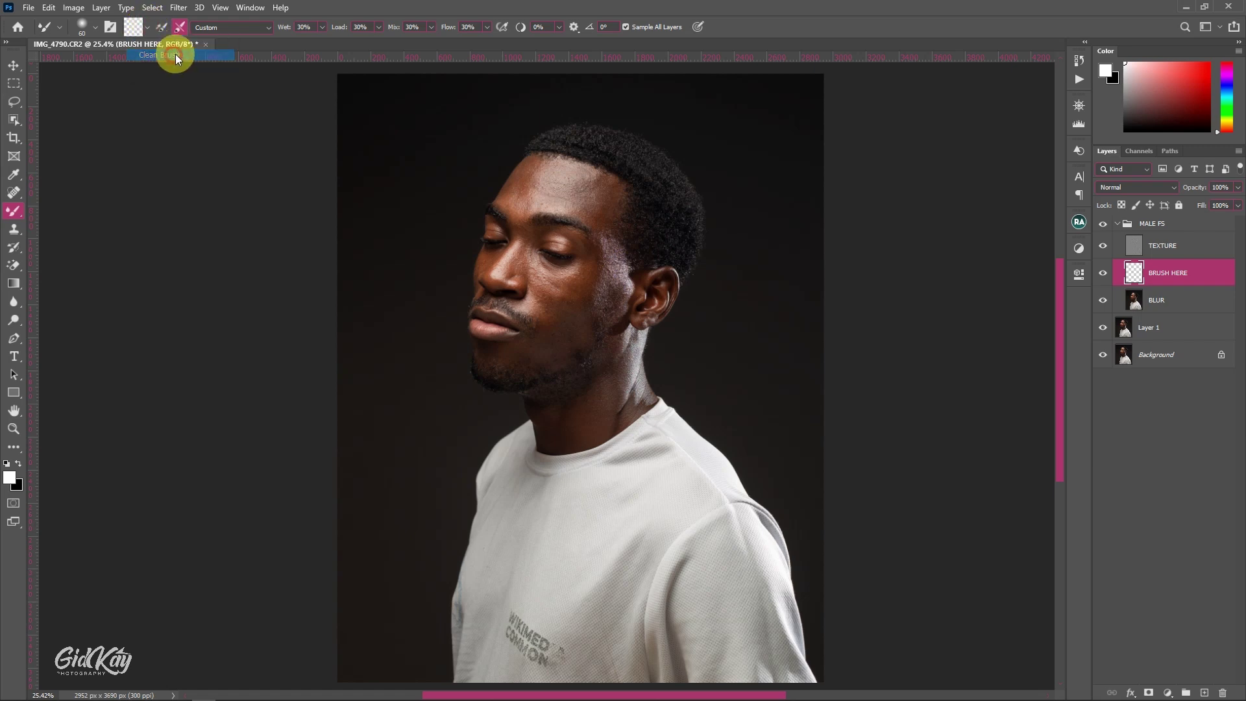
mouse_move(511, 181)
left_mouse_down()
mouse_move(544, 147)
mouse_move(545, 185)
mouse_move(546, 158)
mouse_move(518, 206)
mouse_move(536, 179)
mouse_move(567, 178)
mouse_move(560, 200)
mouse_move(545, 187)
mouse_move(555, 182)
mouse_move(520, 204)
mouse_move(573, 182)
mouse_move(556, 210)
mouse_move(512, 210)
mouse_move(520, 181)
mouse_move(521, 209)
mouse_move(604, 319)
mouse_move(512, 363)
mouse_move(494, 350)
mouse_move(508, 351)
mouse_move(566, 277)
left_mouse_up()
left_click(148, 27)
left_click(185, 55)
- Hide the TEXTURE layer and blend the skin tones on the far side of the forehead with the Mixer Brush on BRUSH HERE
left_click(1103, 250)
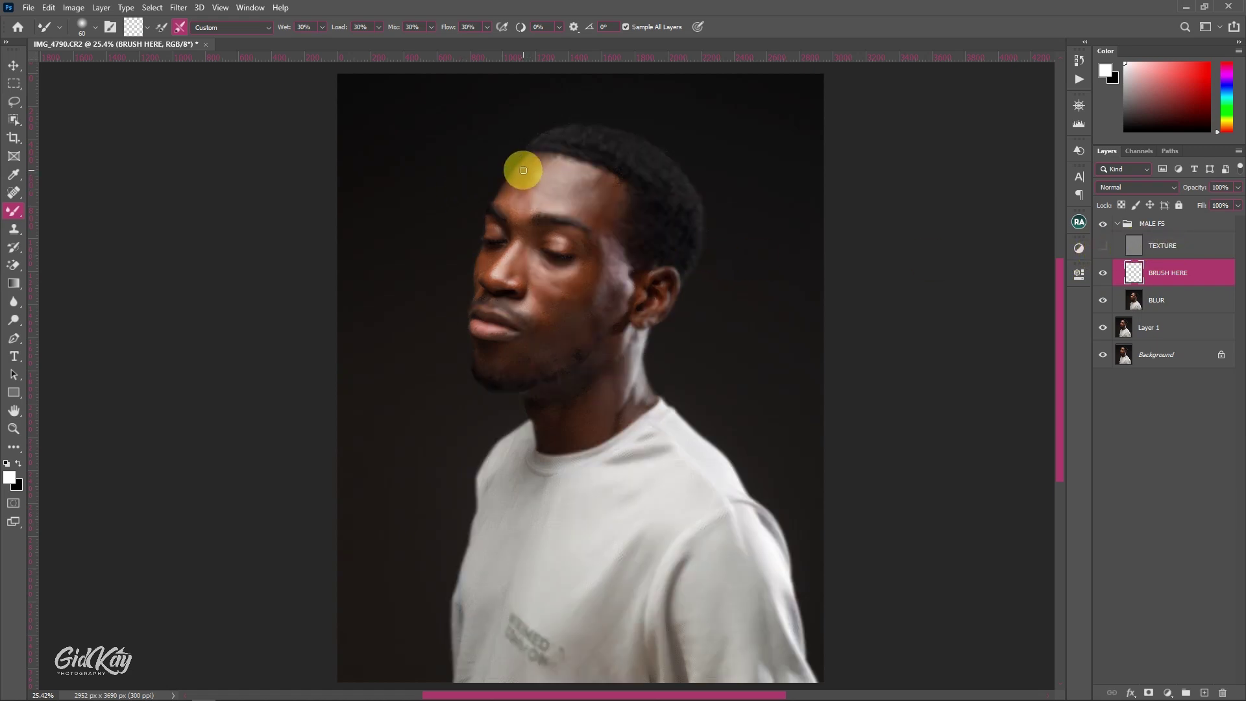
key("bracketright")
key("bracketright")
key("bracketright")
key("bracketright")
key("bracketright")
key("bracketright")
scroll(528, 180, "up", 2, "alt")
scroll(525, 189, "up", 2)
key("bracketleft")
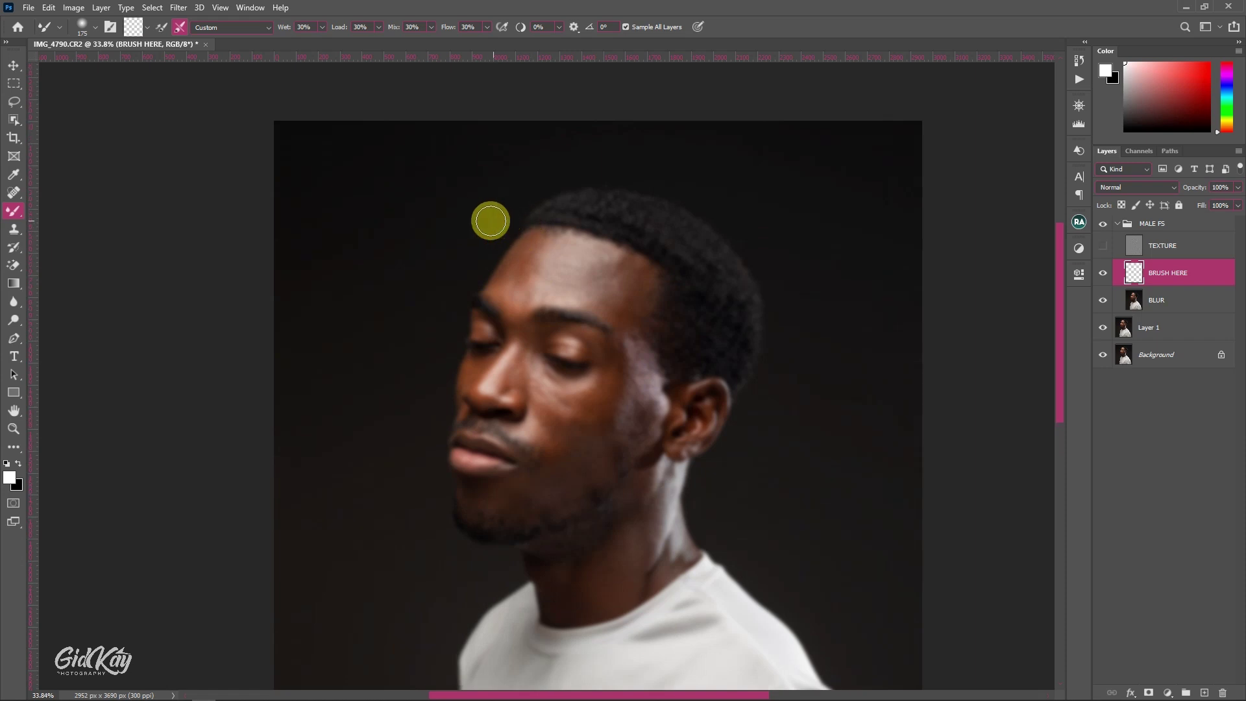
key("bracketleft")
scroll(527, 237, "down", 1)
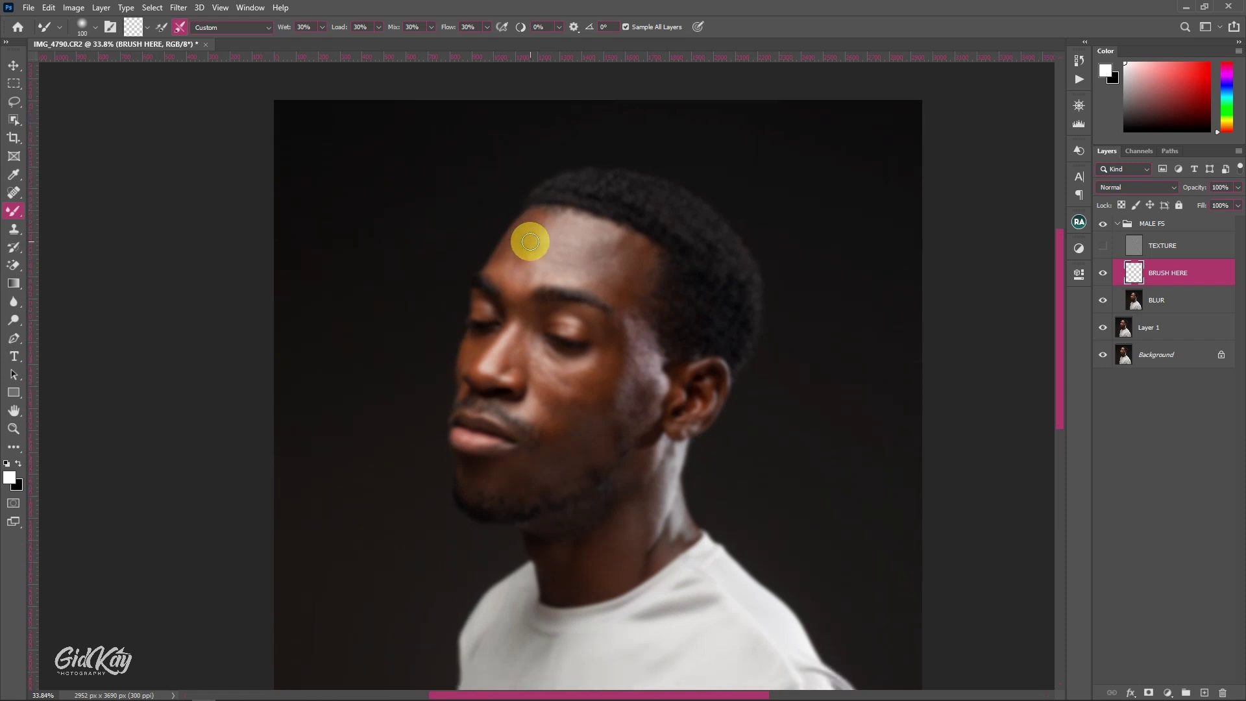
key("bracketright")
mouse_move(527, 227)
left_mouse_down()
mouse_move(504, 267)
mouse_move(531, 248)
left_mouse_up()
key("bracketright")
key("bracketright")
key("bracketright")
left_click_drag(536, 227, 538, 225)
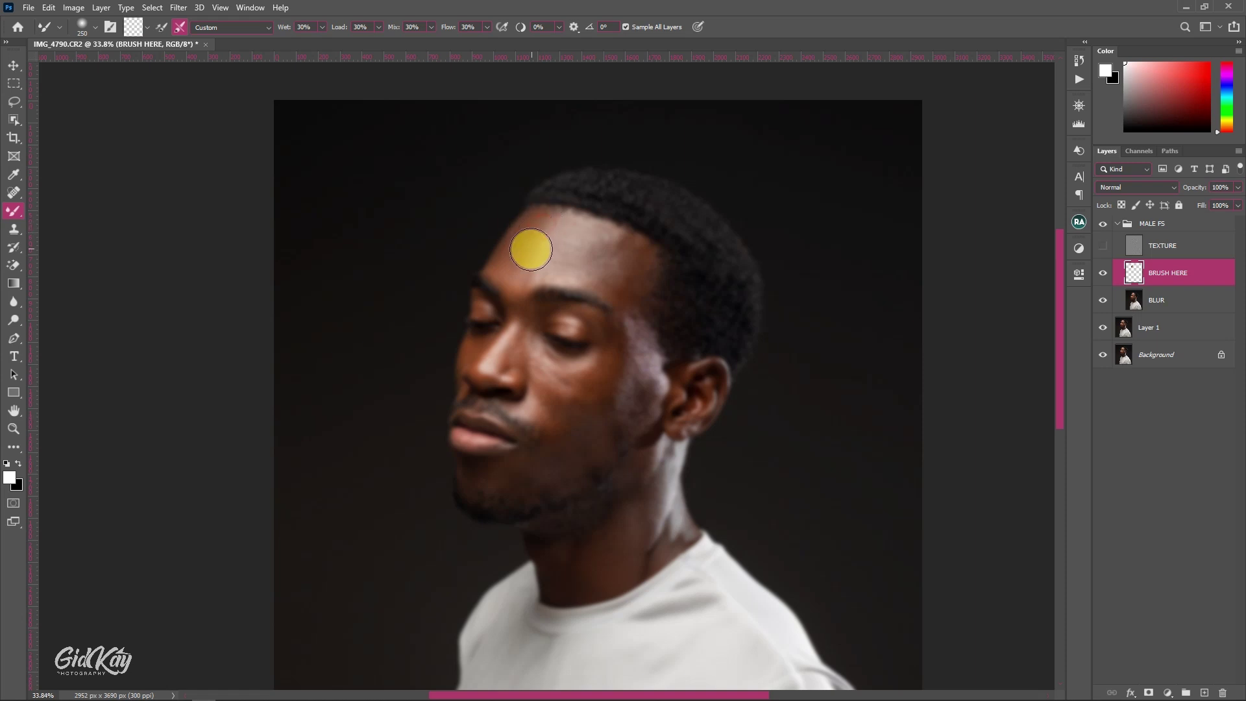
key("bracketright")
key("bracketright")
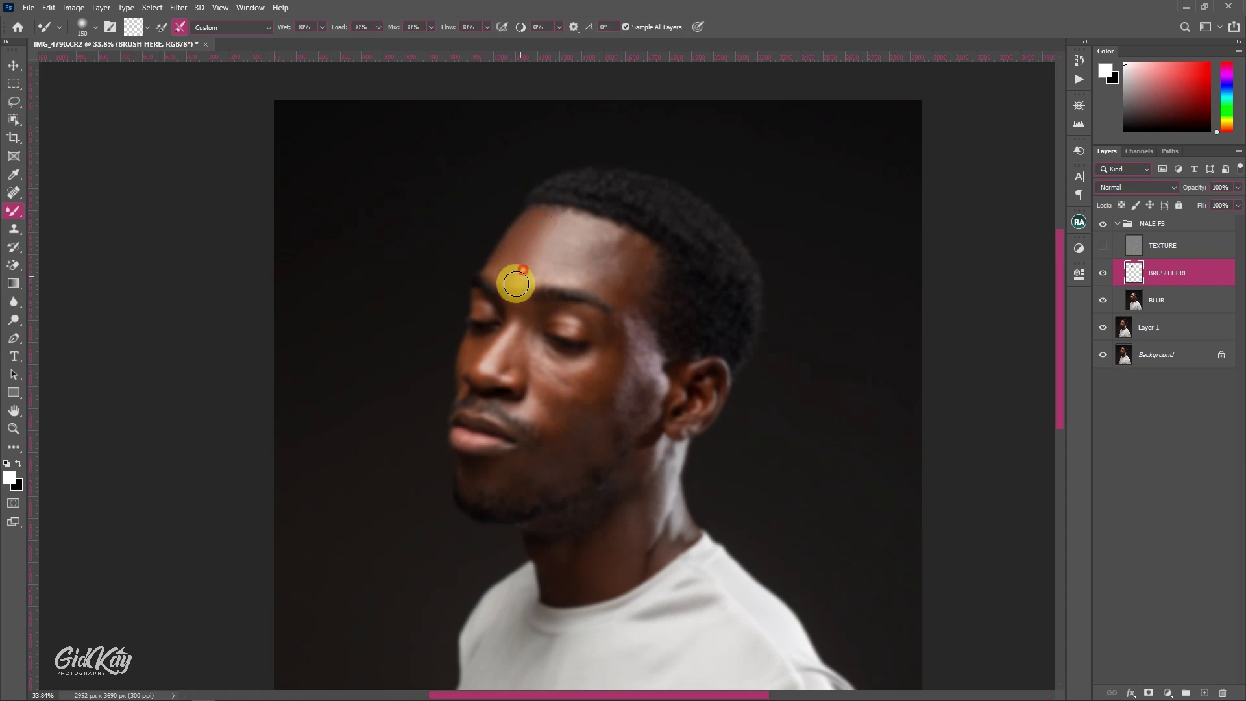
key("bracketright")
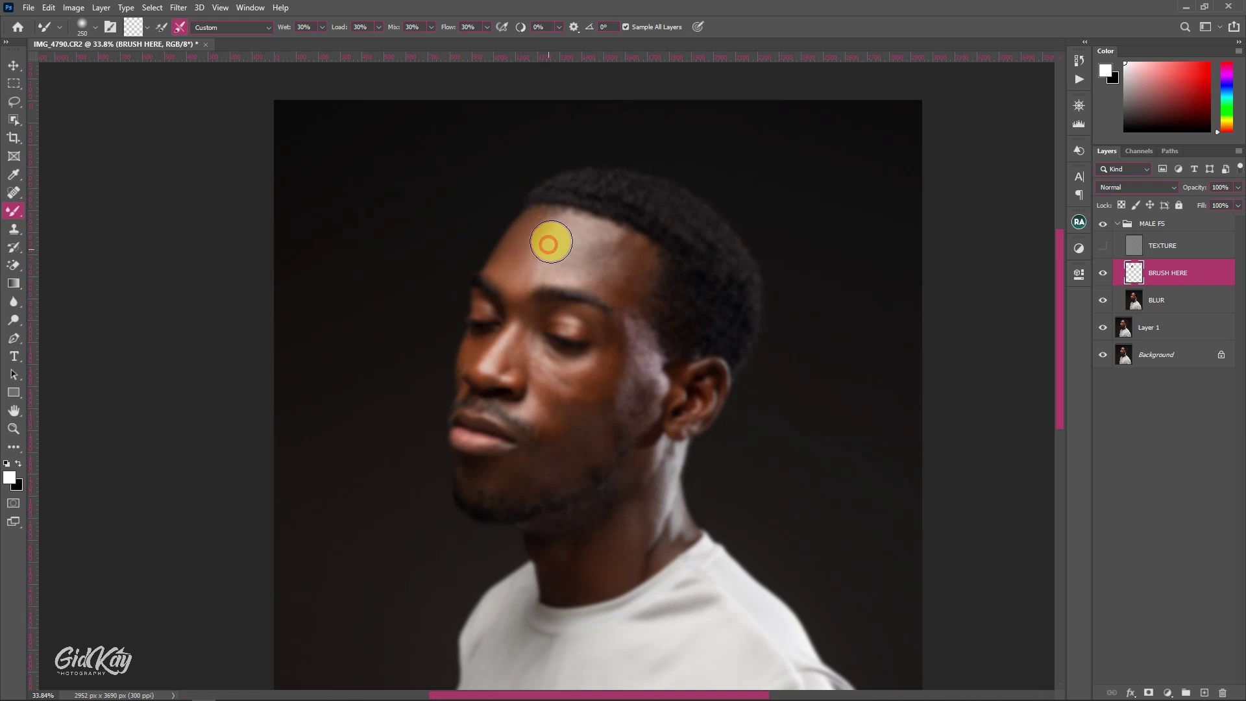
- Smooth the highlight transitions across the middle of the upper forehead, below the hairline, varying the brush size to fit
key("bracketleft")
key("bracketleft")
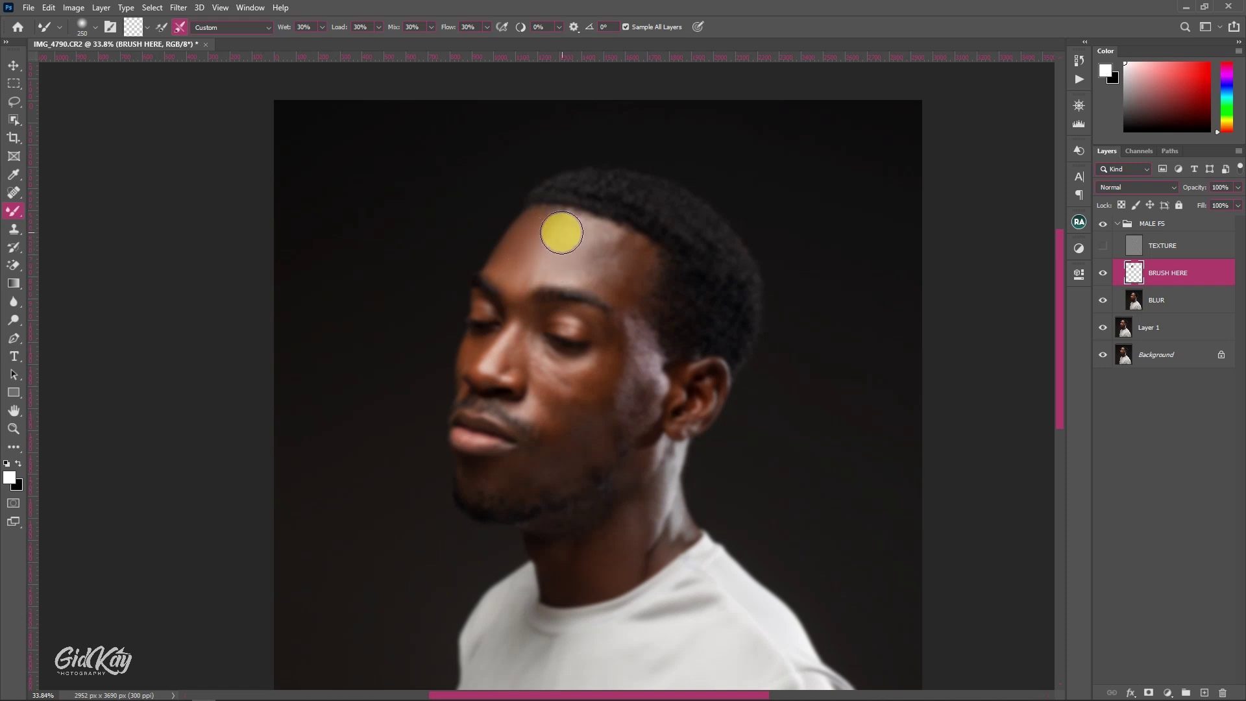
mouse_move(528, 231)
left_mouse_down()
mouse_move(539, 245)
mouse_move(520, 259)
mouse_move(539, 230)
mouse_move(575, 227)
mouse_move(598, 245)
left_mouse_up()
key("bracketleft")
key("bracketleft")
key("bracketleft")
key("bracketright")
key("bracketright")
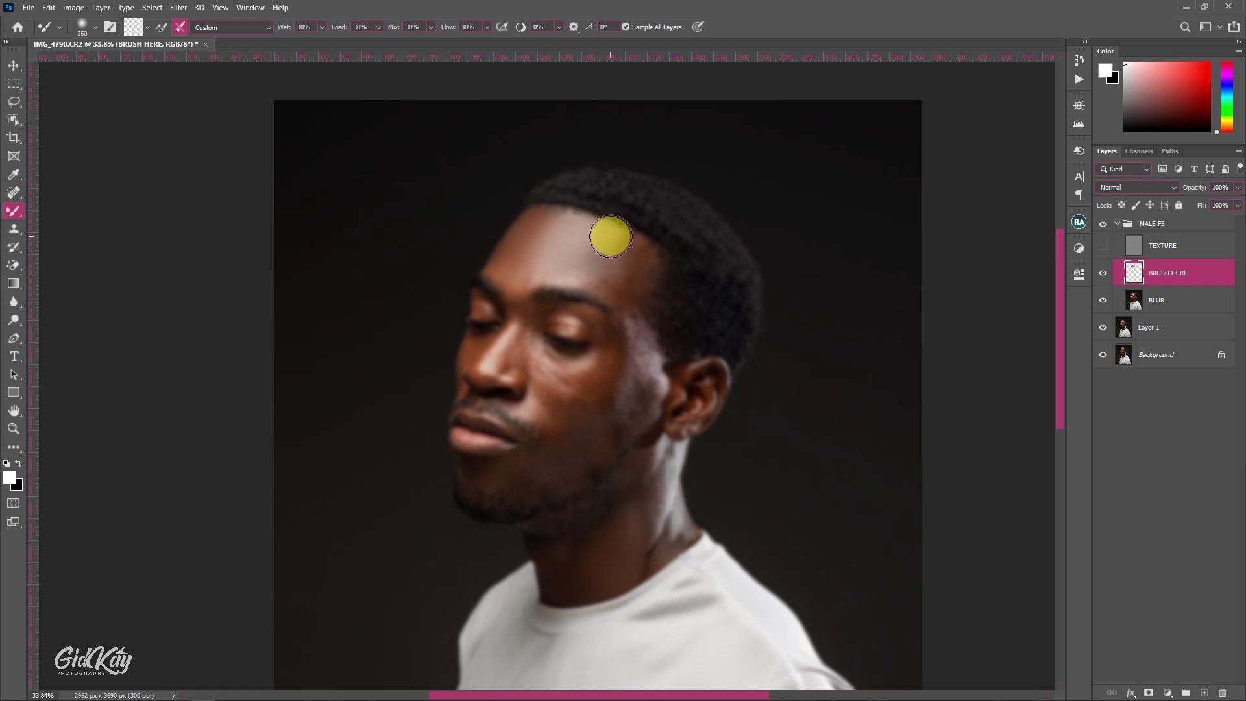
key("bracketleft")
key("bracketleft")
key("bracketleft")
mouse_move(584, 265)
left_mouse_down()
mouse_move(629, 245)
mouse_move(633, 267)
mouse_move(586, 243)
mouse_move(557, 261)
mouse_move(618, 232)
mouse_move(624, 261)
mouse_move(640, 255)
mouse_move(635, 246)
mouse_move(618, 270)
mouse_move(629, 244)
left_mouse_up()
key("bracketleft")
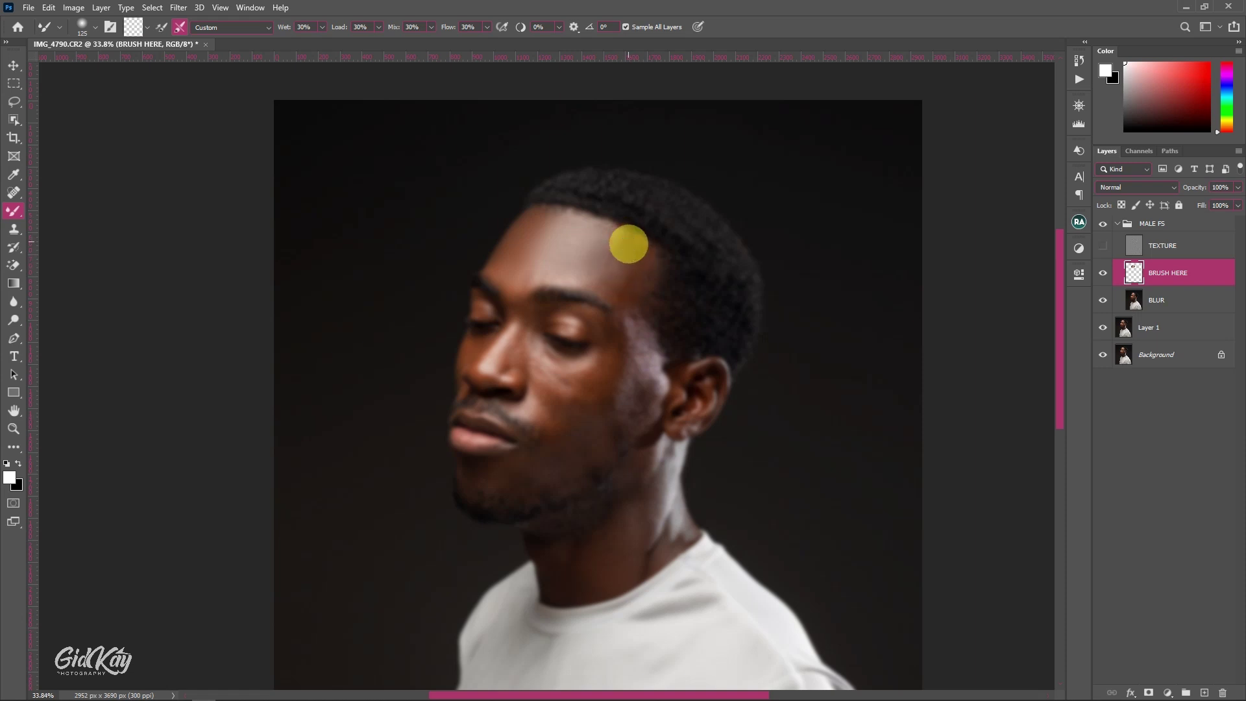
- Blend the darker skin on the temple side of the forehead beside the hairline with the Mixer Brush
key("bracketright")
key("bracketright")
key("bracketright")
key("bracketright")
key("bracketright")
left_click_drag(645, 267, 637, 271)
key("bracketleft")
key("bracketleft")
key("bracketleft")
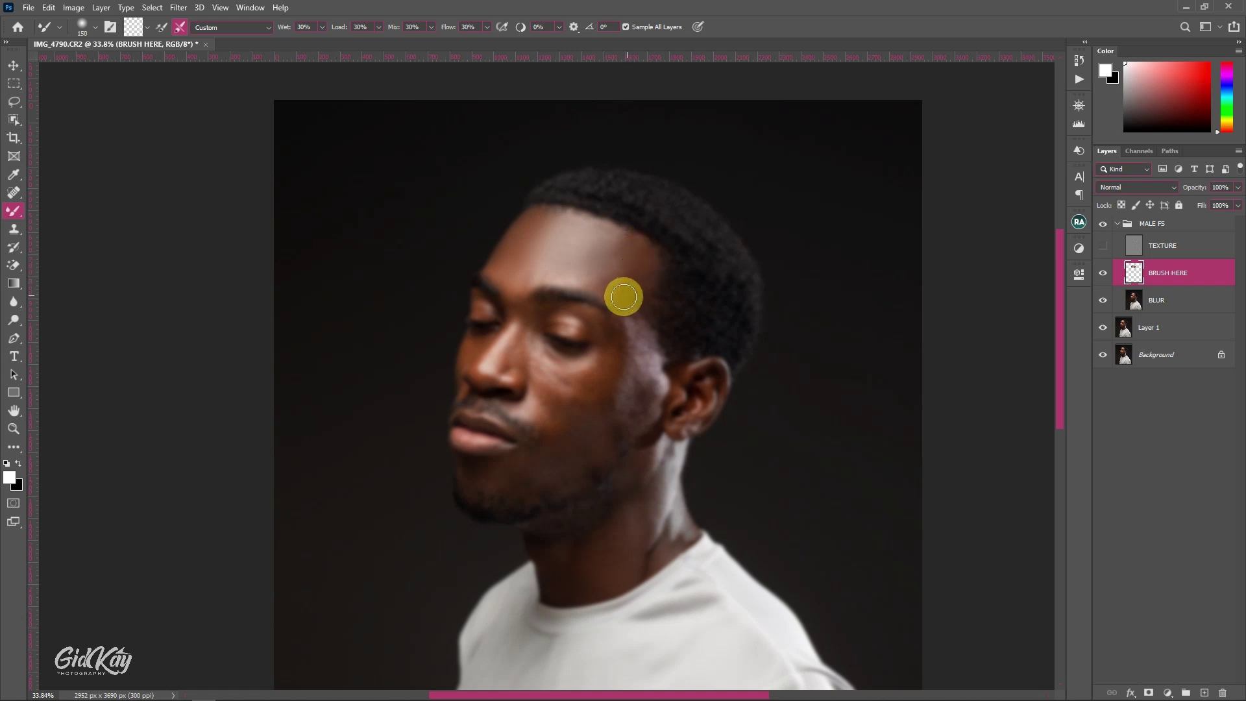
- Even out the lower forehead above the eyebrows and between the brows, resizing the Mixer Brush up to 250 px
key("bracketright")
key("bracketright")
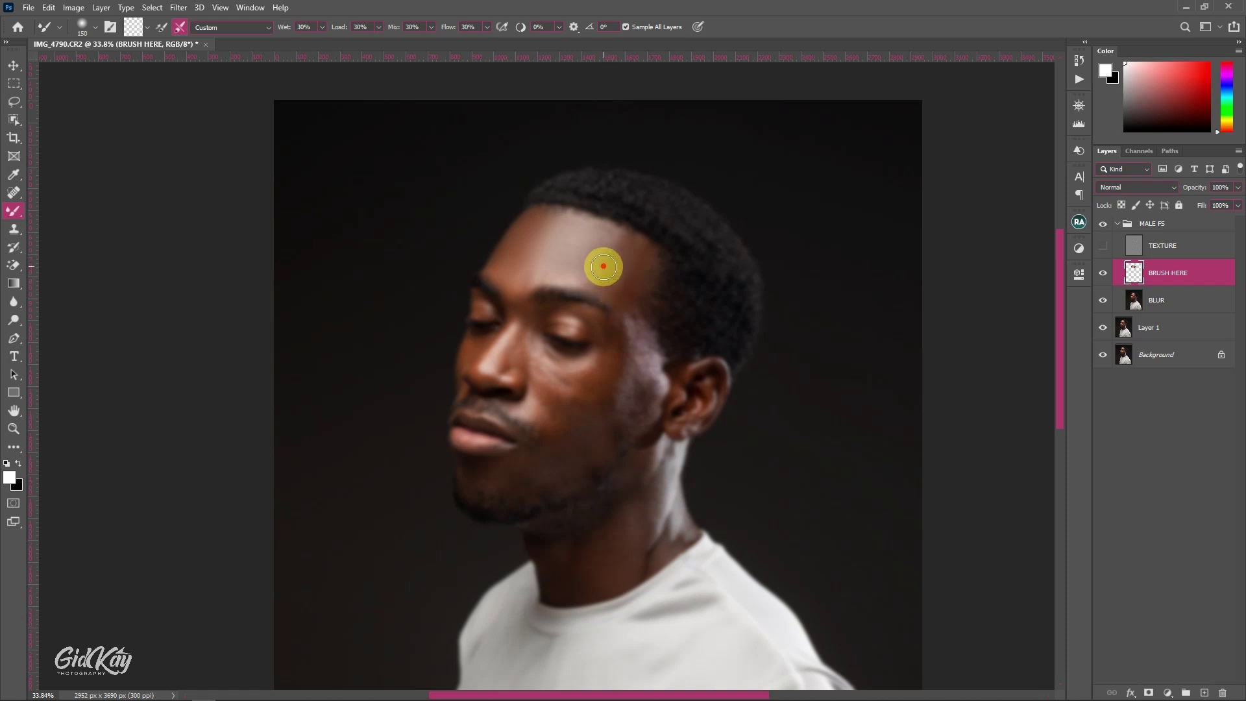
mouse_move(584, 281)
left_mouse_down()
mouse_move(591, 249)
mouse_move(568, 255)
left_mouse_up()
key("bracketleft")
key("bracketleft")
key("bracketleft")
key("bracketleft")
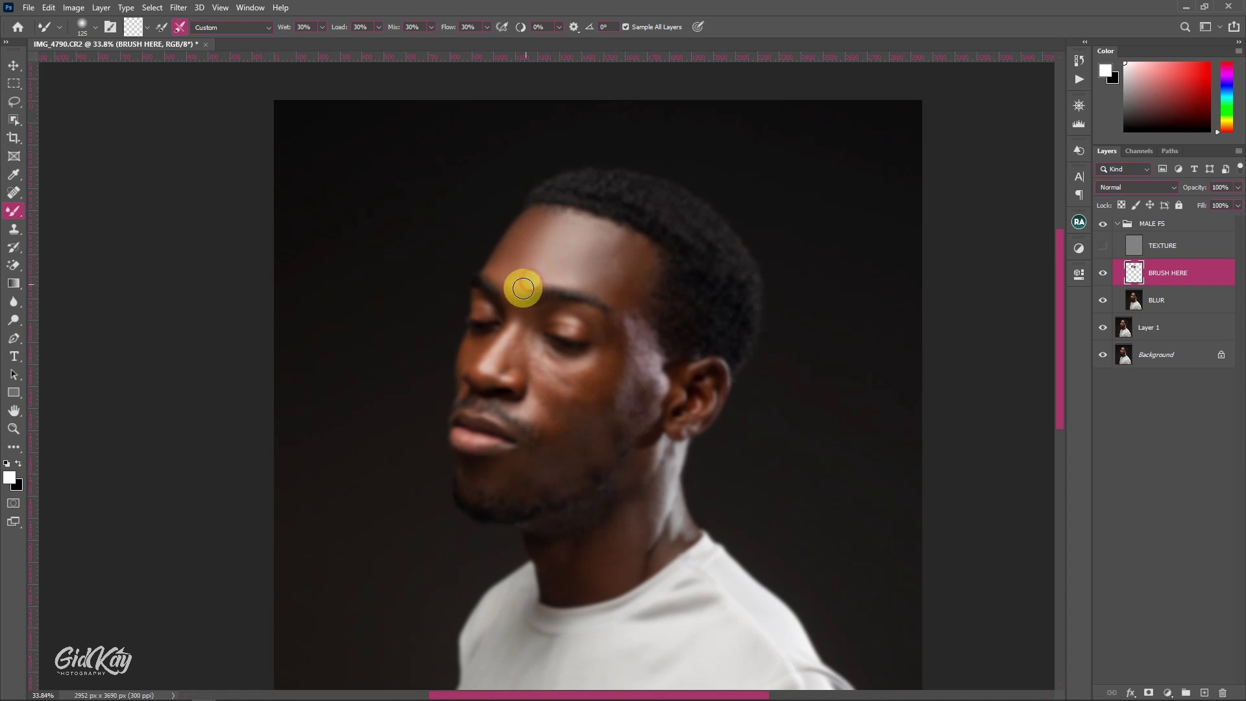
key("bracketright")
key("bracketright")
key("bracketright")
key("bracketright")
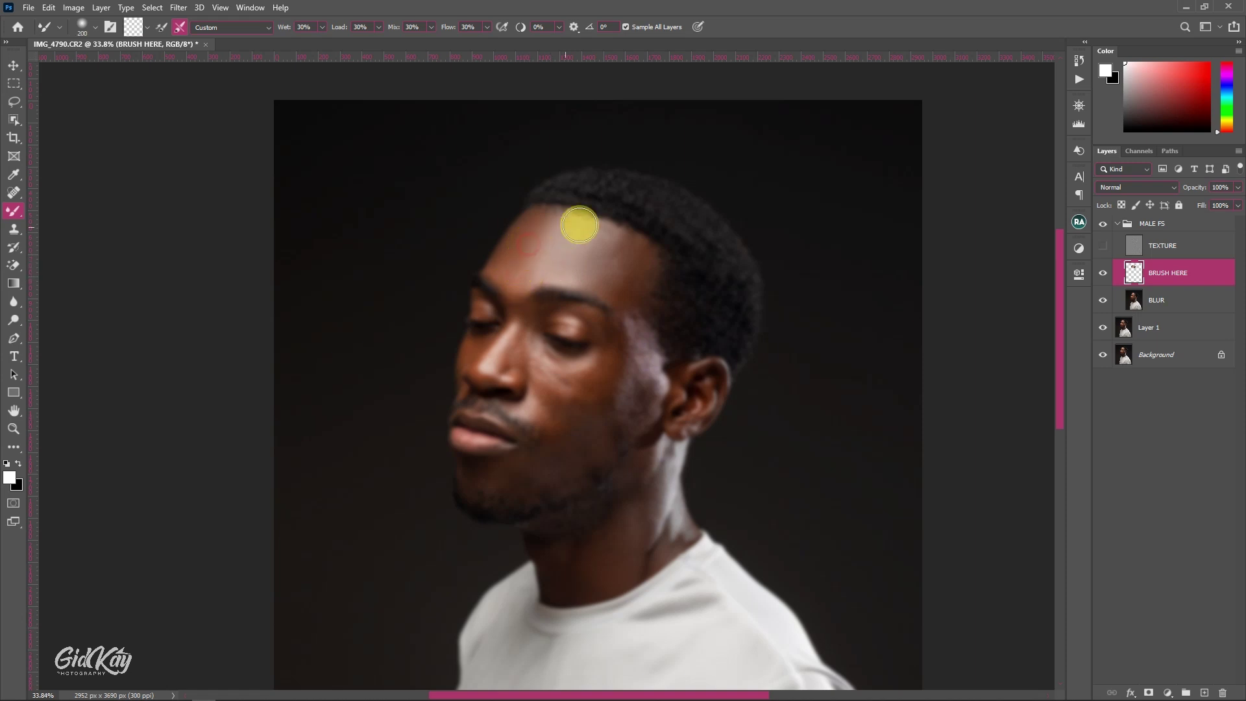
key("bracketright")
key("bracketright")
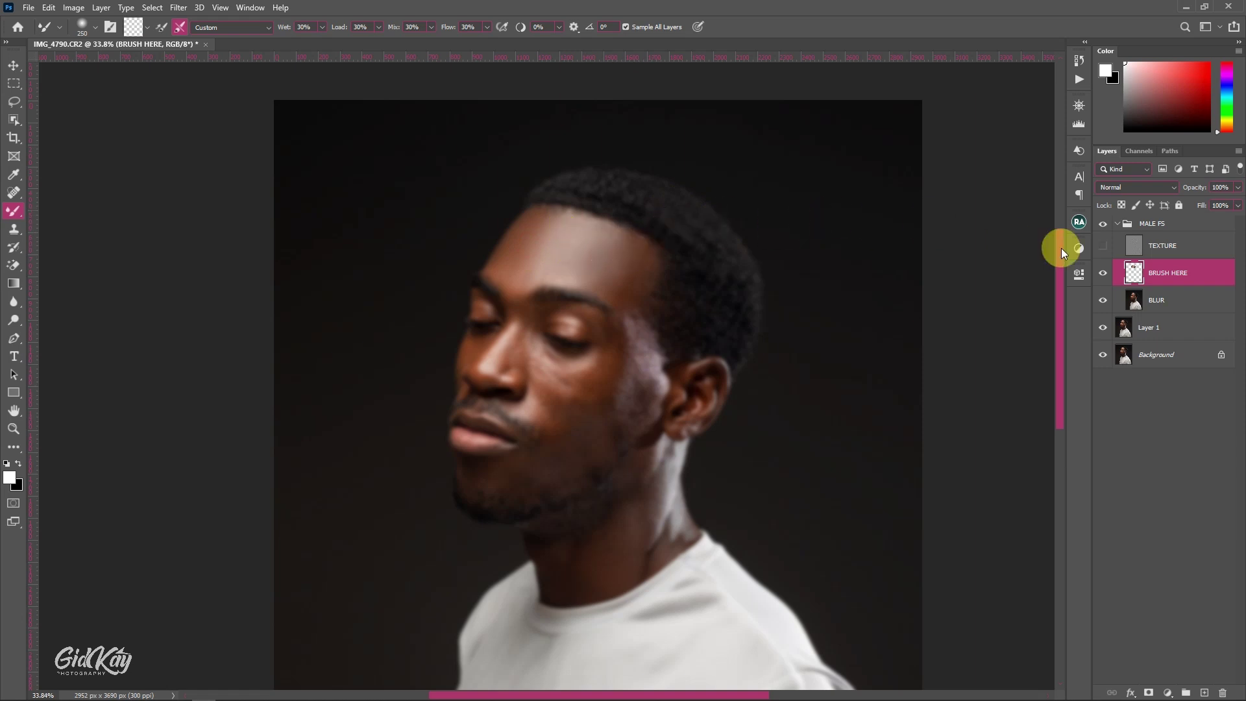
- Show the TEXTURE layer again and toggle BRUSH HERE's visibility to compare the forehead before and after in the Navigator preview
left_click(1102, 246)
scroll(931, 253, "down", 2)
left_click(1079, 107)
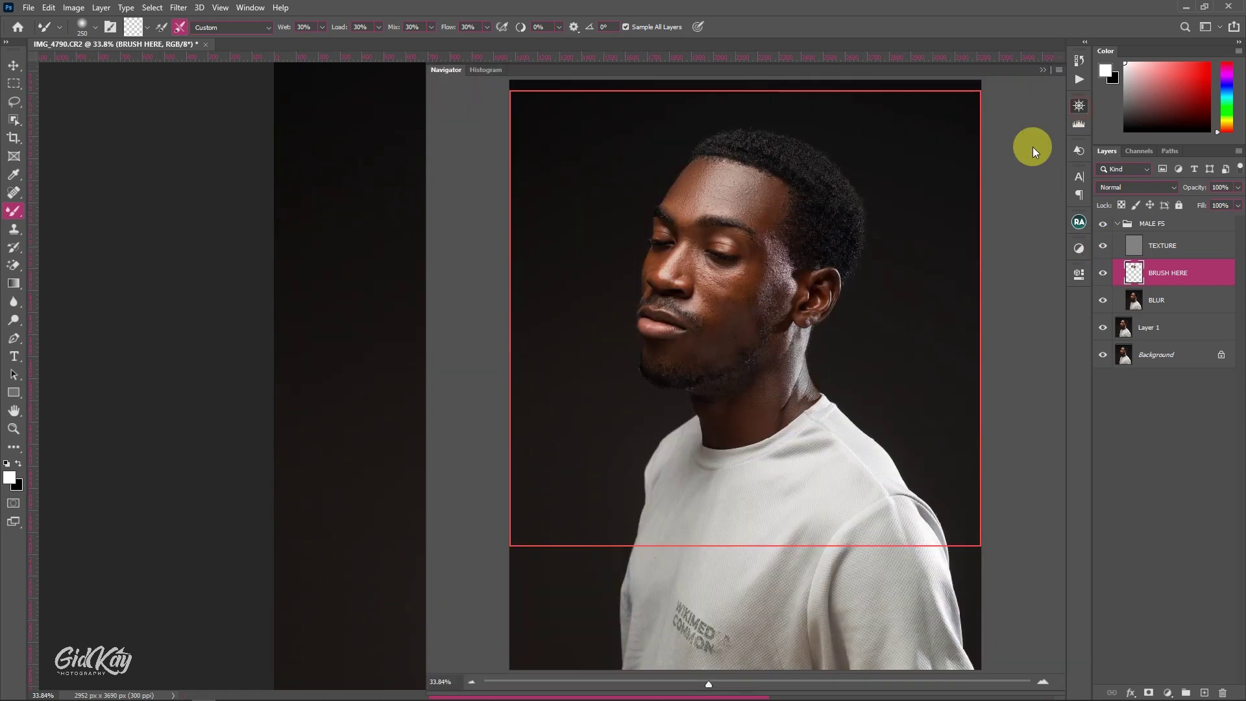
left_click(1104, 274)
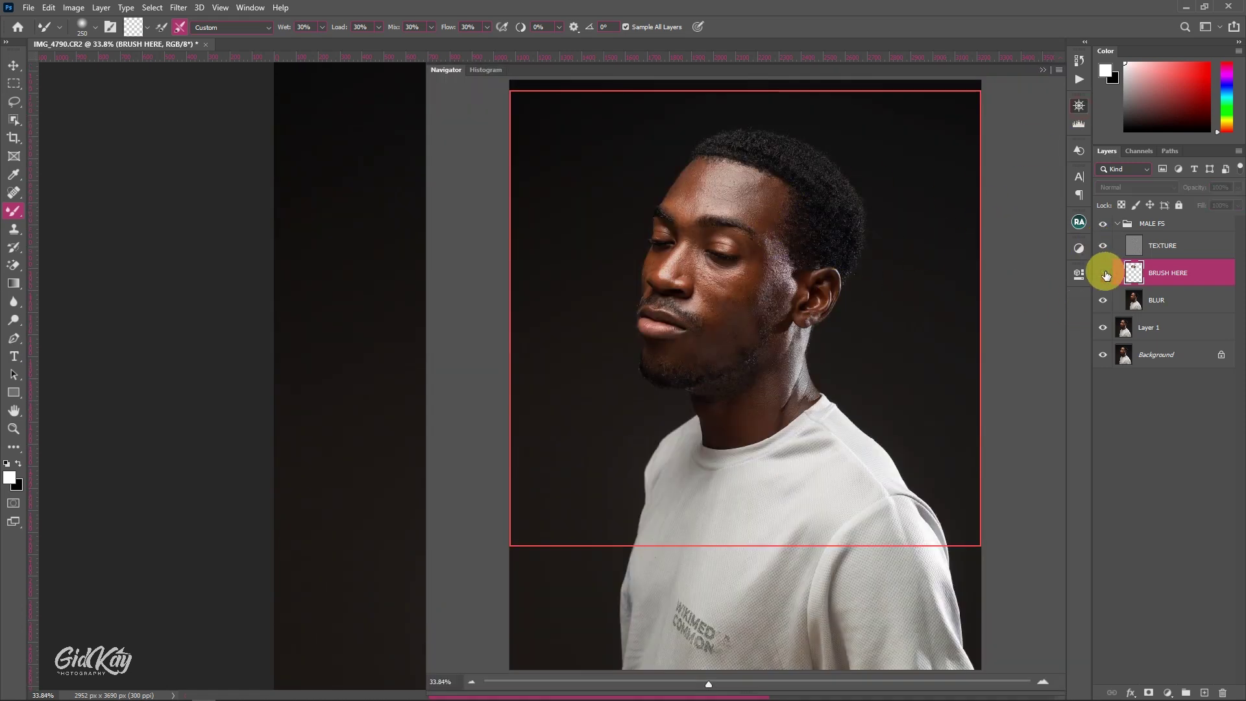
left_click(1104, 273)
left_click(1104, 274)
left_click(1104, 274)
left_click(1104, 274)
left_click(1105, 274)
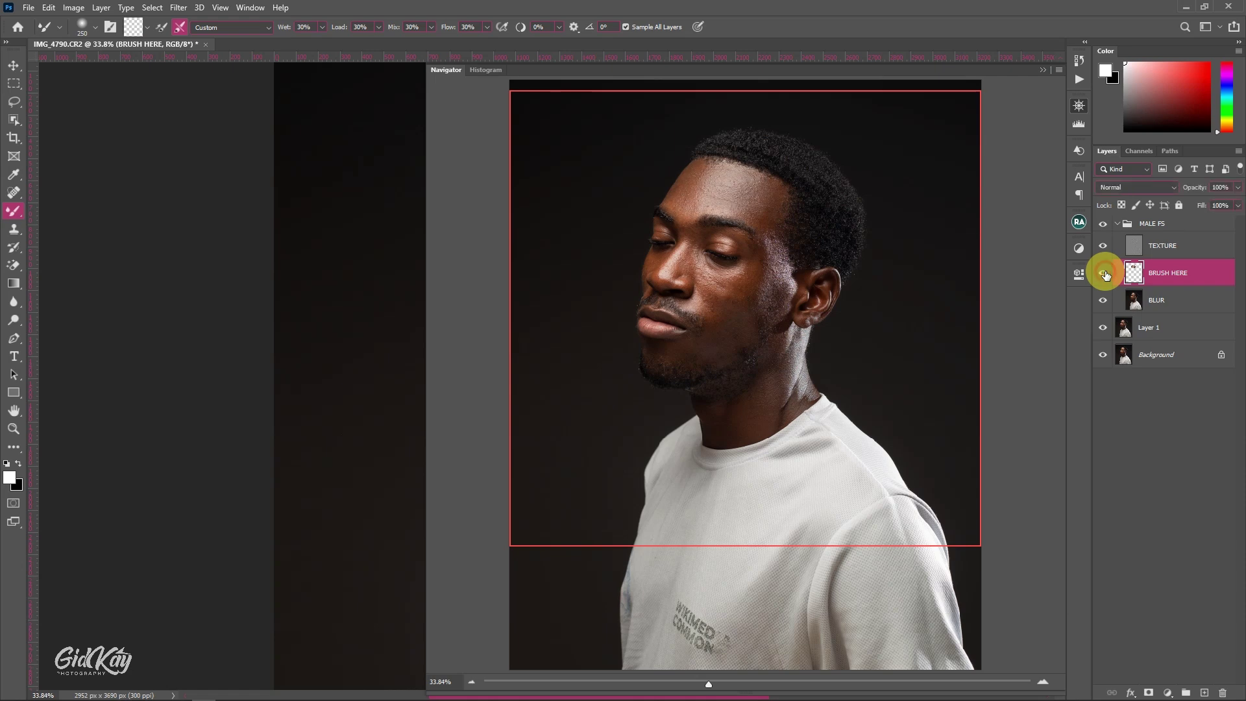
- Hide the TEXTURE layer again and smooth the nose bridge and inner eye corner with a smaller Mixer Brush
left_click(1045, 72)
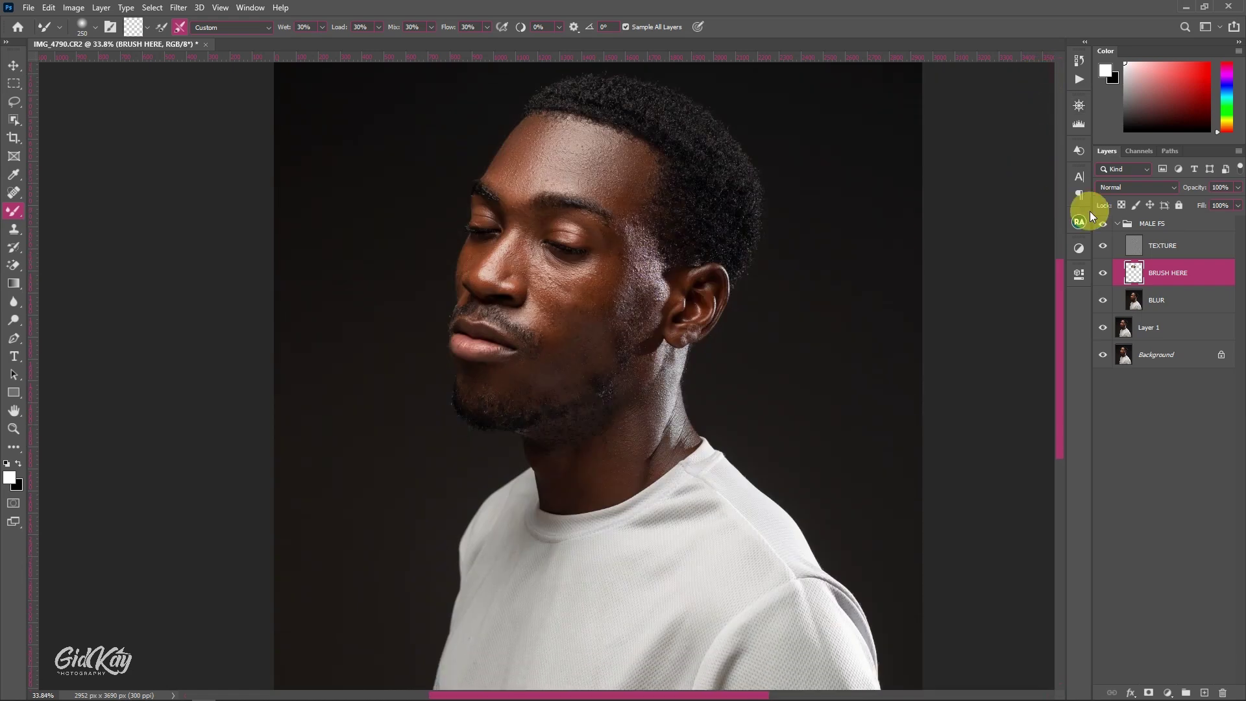
left_click(1102, 245)
key("bracketleft")
key("bracketleft")
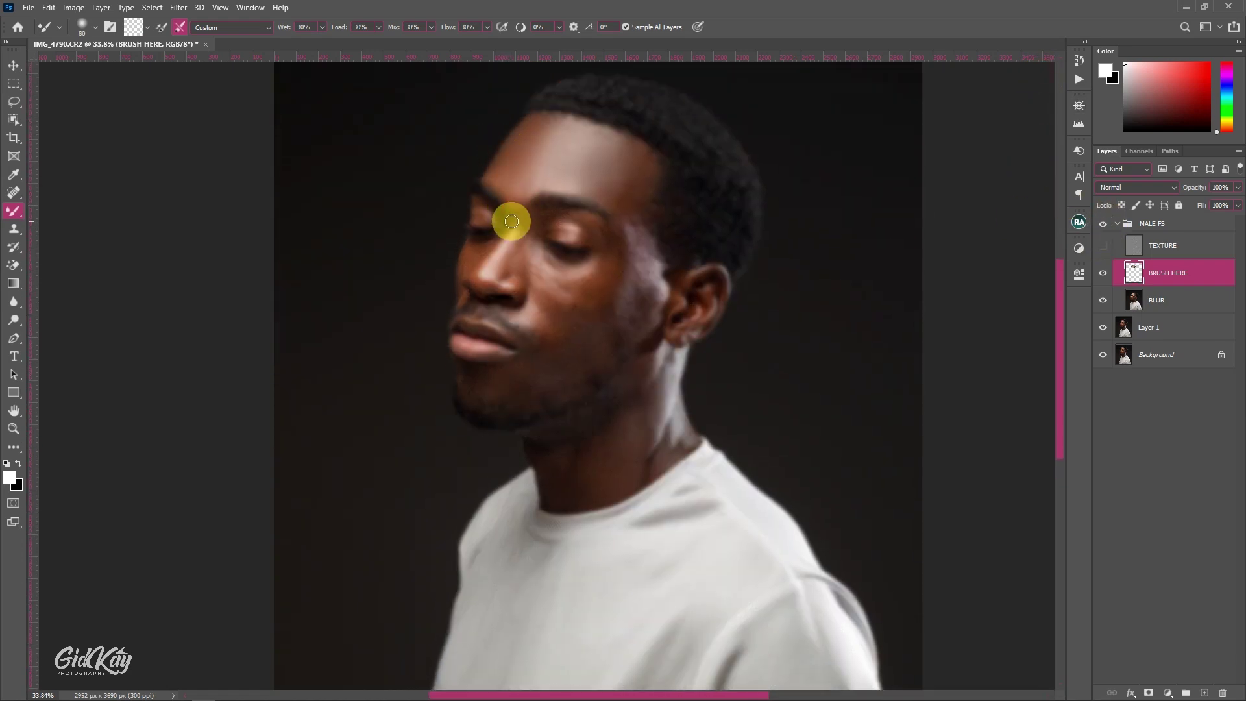
key("bracketleft")
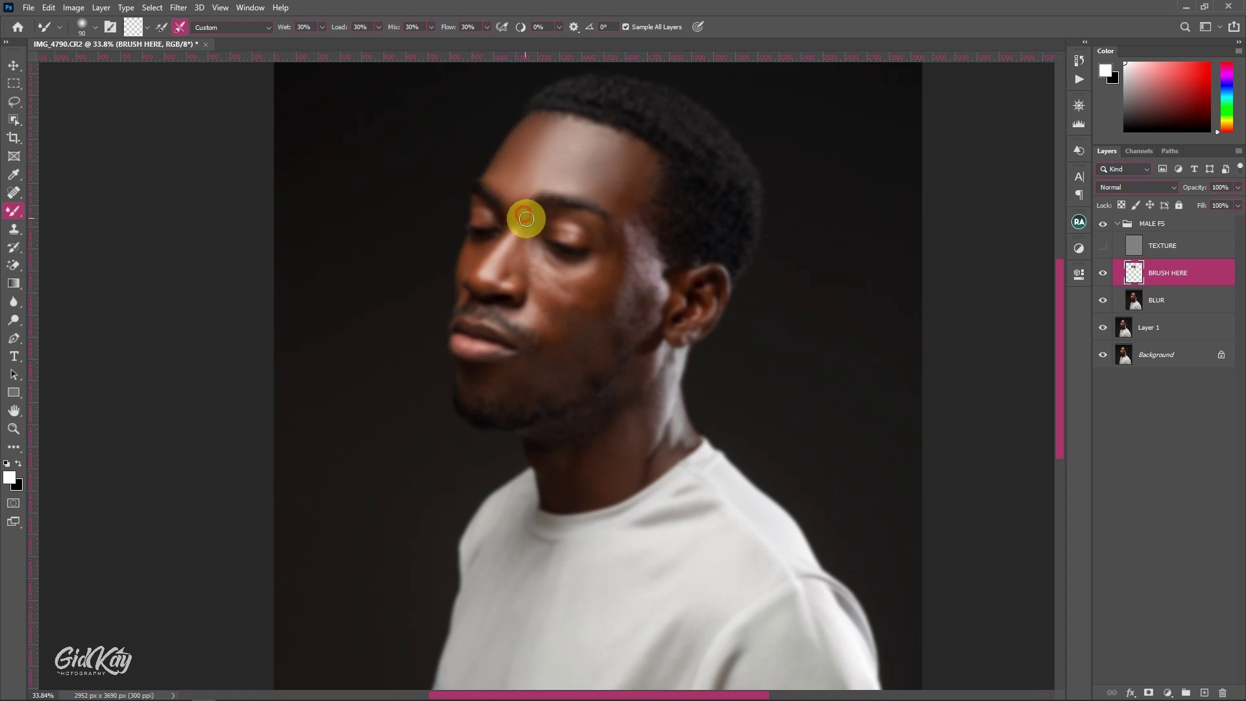
mouse_move(501, 267)
left_mouse_down()
mouse_move(516, 231)
mouse_move(505, 264)
left_mouse_up()
left_click(484, 271)
left_click(523, 226)
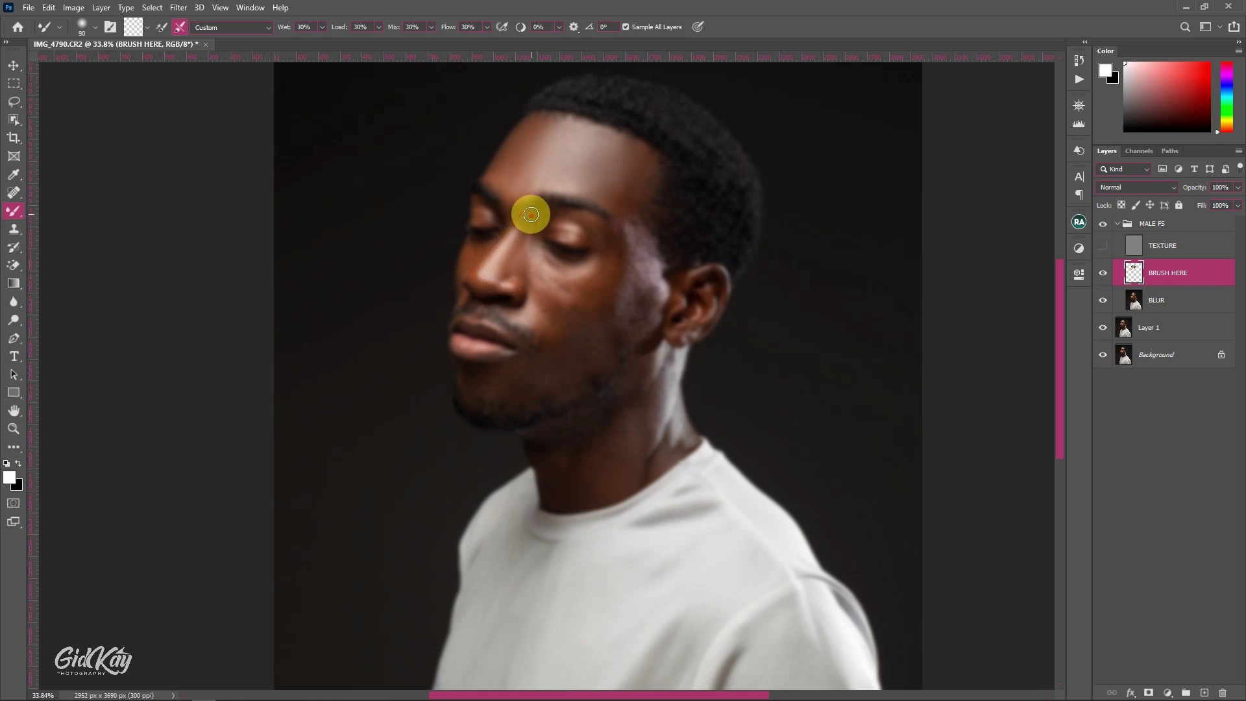
- Blend the skin between the nearer eyebrow and upper eyelid toward its outer end, enlarging the Mixer Brush to 125 px
left_click(559, 215)
key("bracketright")
key("bracketright")
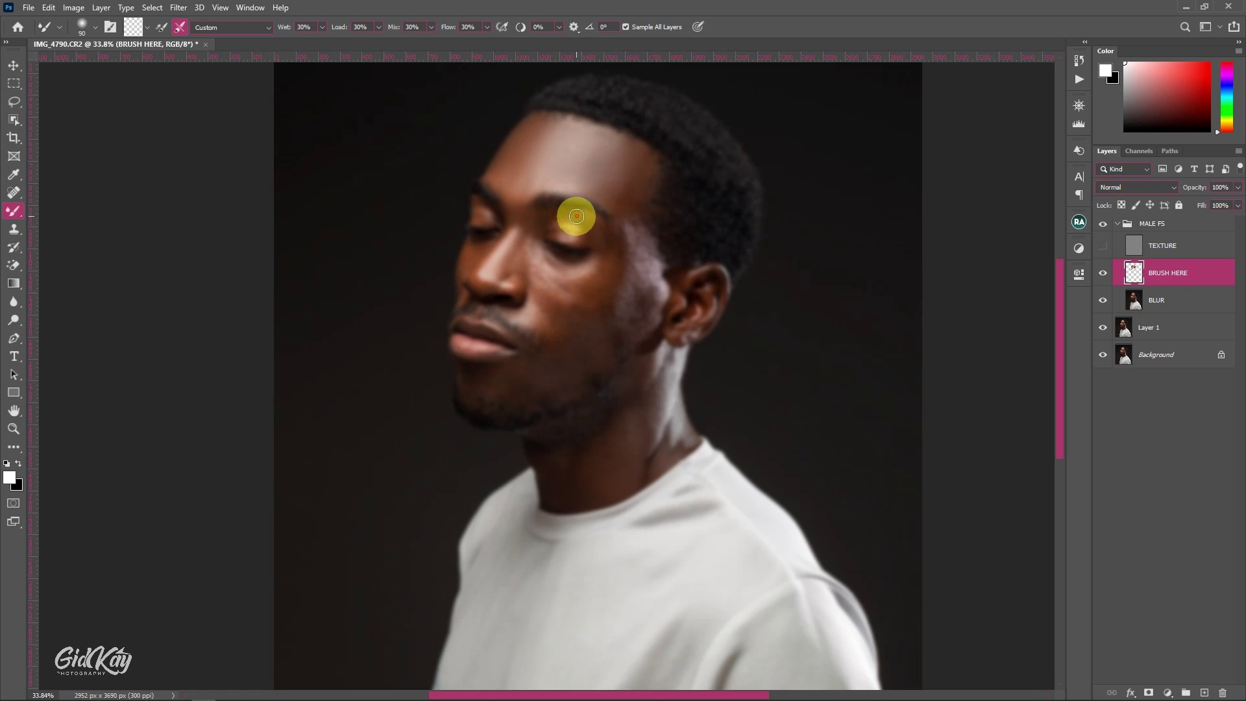
key("bracketleft")
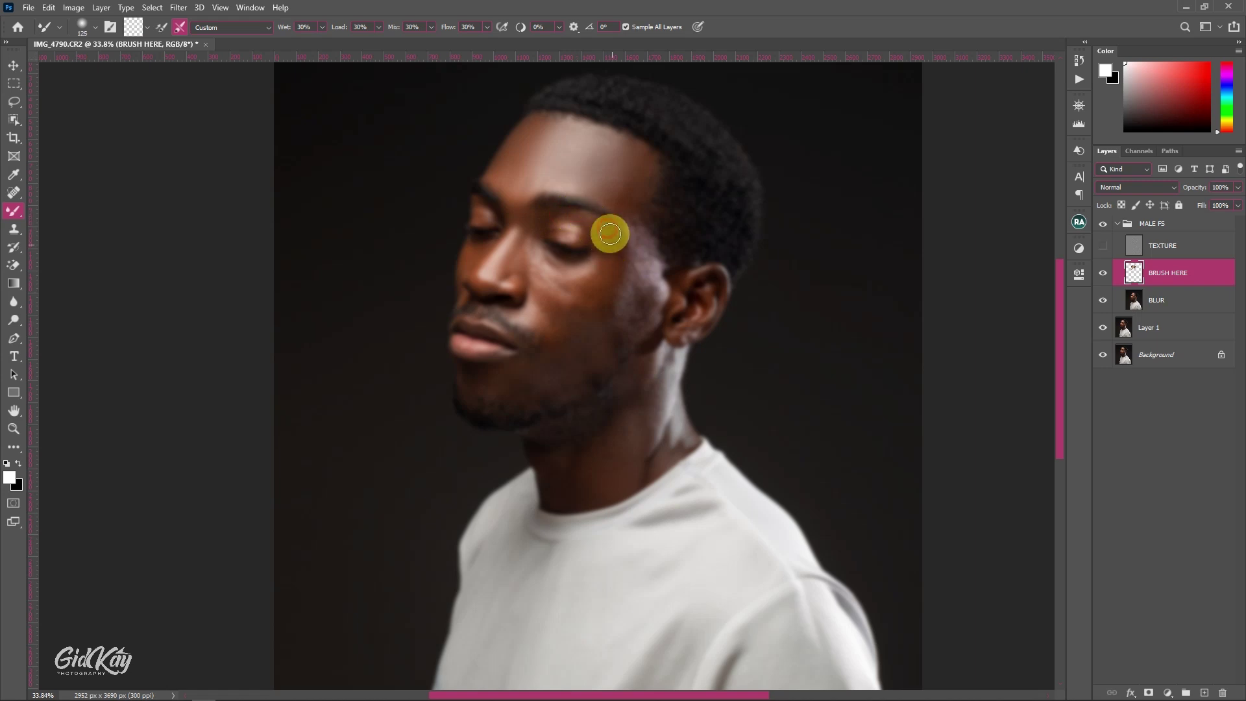
- Smooth the skin at the temple beside the outer end of the nearer eyebrow with the 125 px Mixer Brush
scroll(614, 217, "down", 2)
left_click(621, 185)
key("bracketright")
key("bracketright")
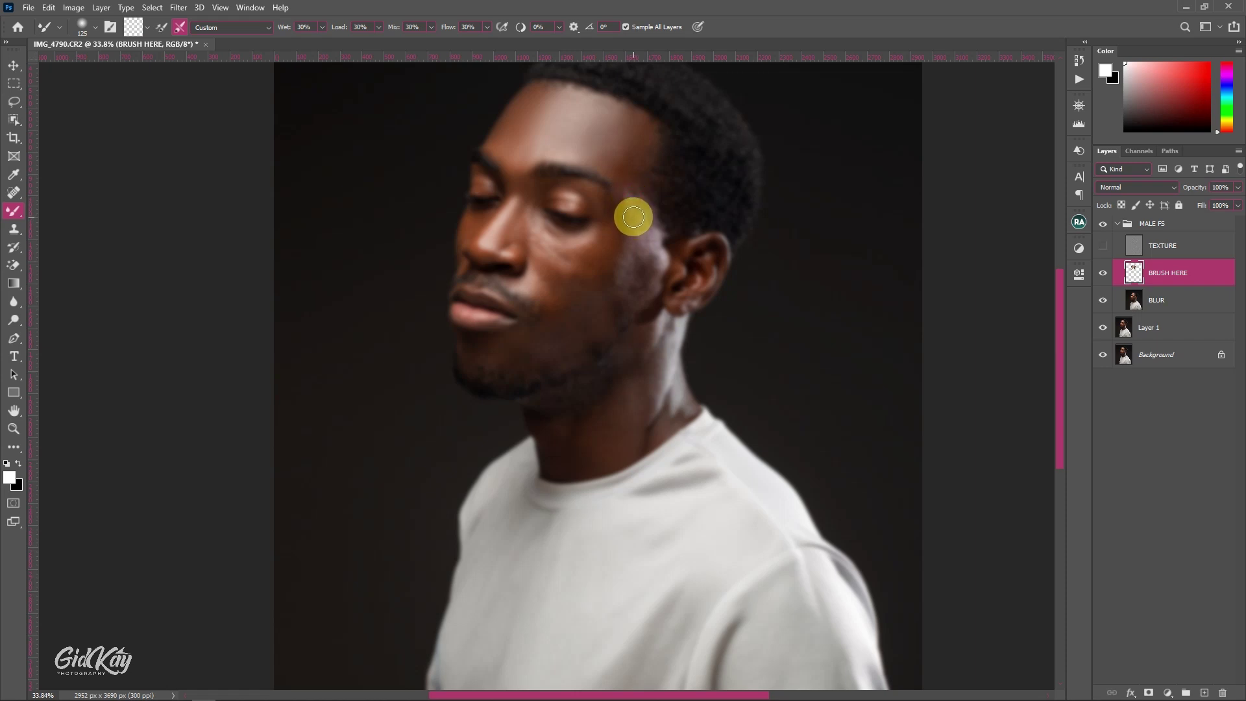
scroll(632, 217, "down", 2)
scroll(631, 213, "up", 3)
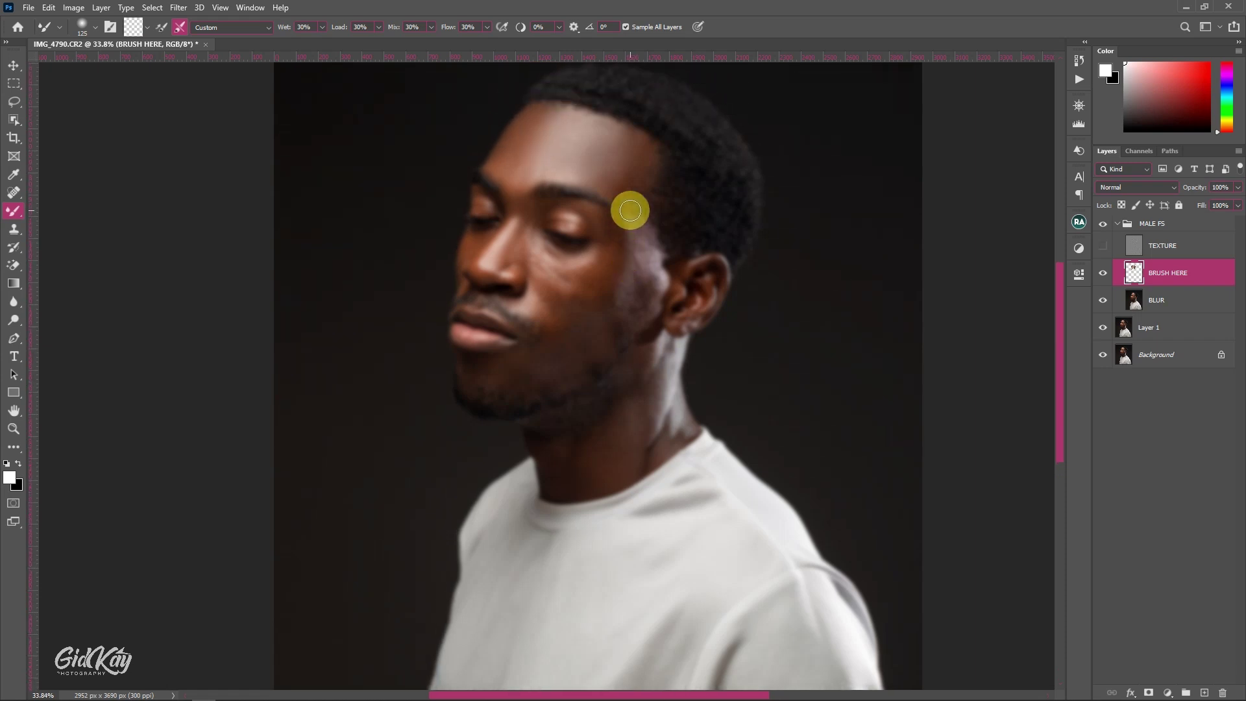
scroll(629, 210, "up", 2)
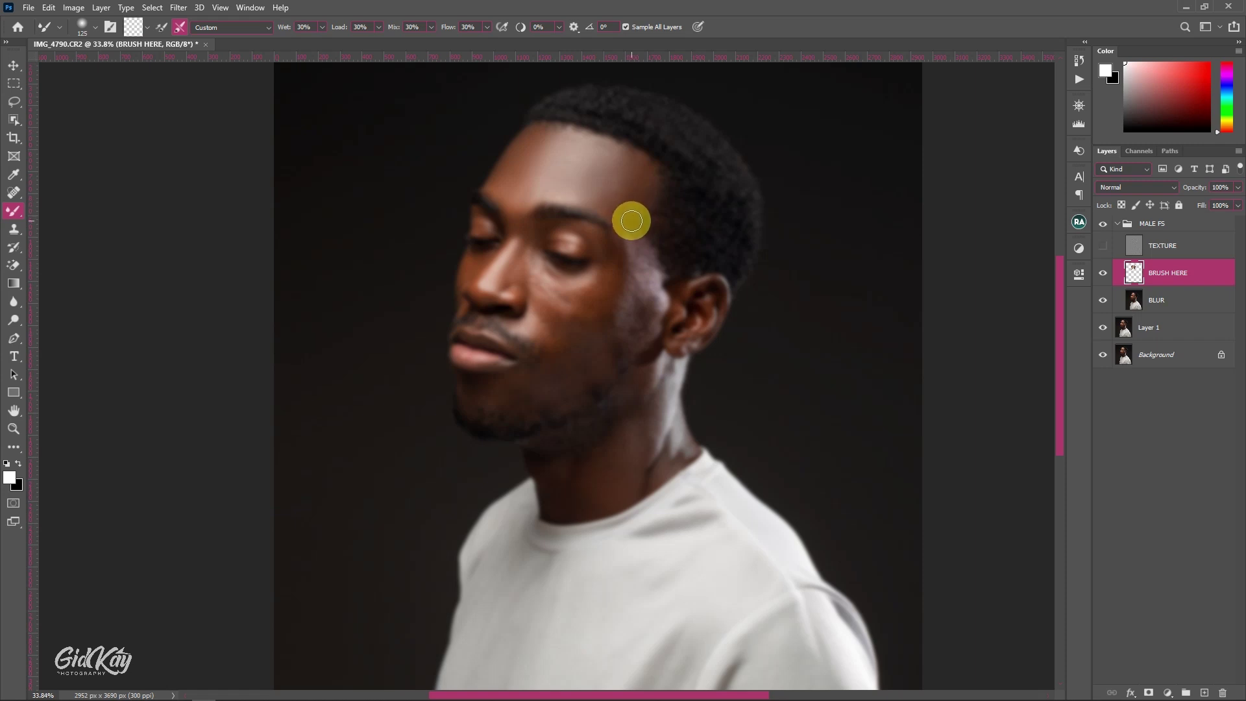
- Blend the highlight running down from the temple between the eye and ear with a larger Mixer Brush
key("bracketright")
key("bracketright")
key("bracketright")
mouse_move(634, 237)
left_mouse_down()
mouse_move(642, 274)
mouse_move(626, 309)
mouse_move(642, 292)
mouse_move(637, 310)
mouse_move(639, 272)
left_mouse_up()
key("bracketleft")
key("bracketleft")
key("bracketleft")
key("bracketleft")
- Soften the transition from the cheekbone highlight to the skin beneath the nearer eye, varying the brush size to fit
mouse_move(651, 280)
left_mouse_down()
mouse_move(646, 305)
mouse_move(662, 305)
mouse_move(618, 334)
mouse_move(599, 308)
mouse_move(609, 278)
mouse_move(614, 299)
mouse_move(593, 314)
mouse_move(566, 307)
mouse_move(600, 275)
mouse_move(572, 291)
mouse_move(528, 253)
mouse_move(545, 263)
mouse_move(543, 228)
mouse_move(553, 252)
mouse_move(596, 247)
mouse_move(567, 258)
left_mouse_up()
key("bracketleft")
key("bracketright")
key("bracketright")
key("bracketright")
key("bracketleft")
key("bracketleft")
key("bracketleft")
key("bracketleft")
- Smooth the nearer cheek from the under-eye area down toward the jaw, resizing the Mixer Brush to suit each area
scroll(542, 259, "down", 1)
key("bracketright")
key("bracketright")
key("bracketright")
scroll(554, 237, "down", 2)
key("bracketleft")
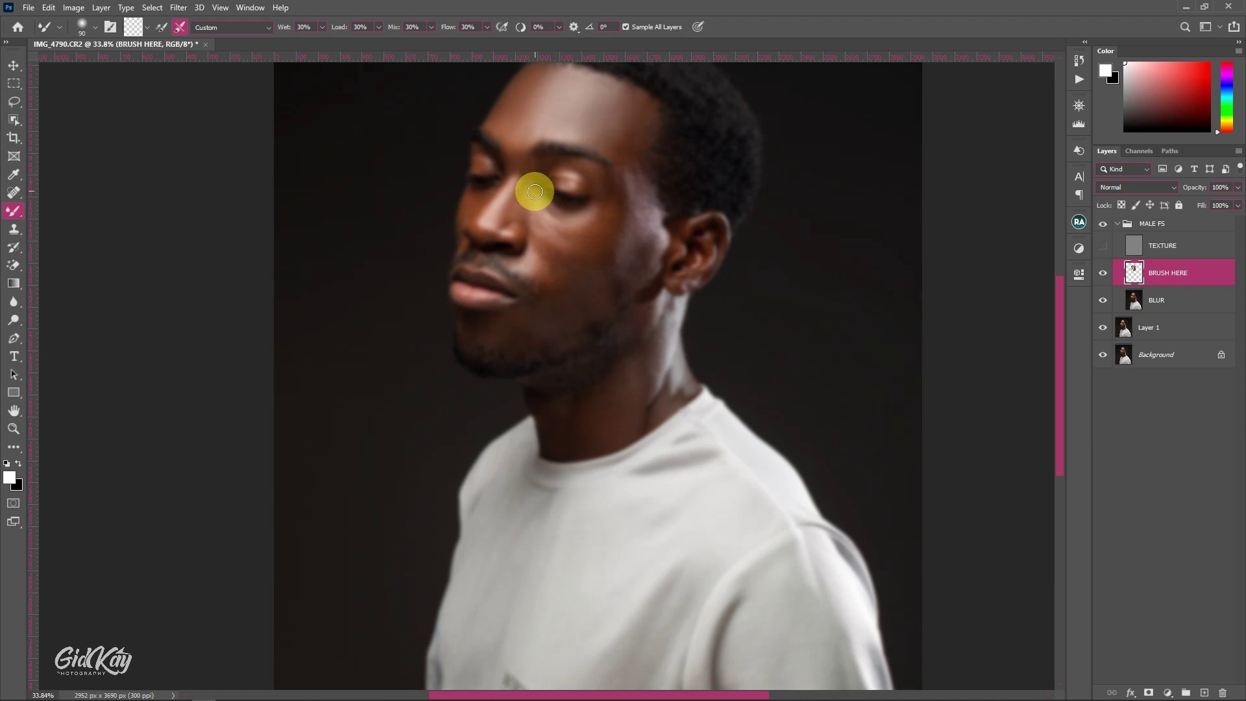
key("bracketright")
key("bracketright")
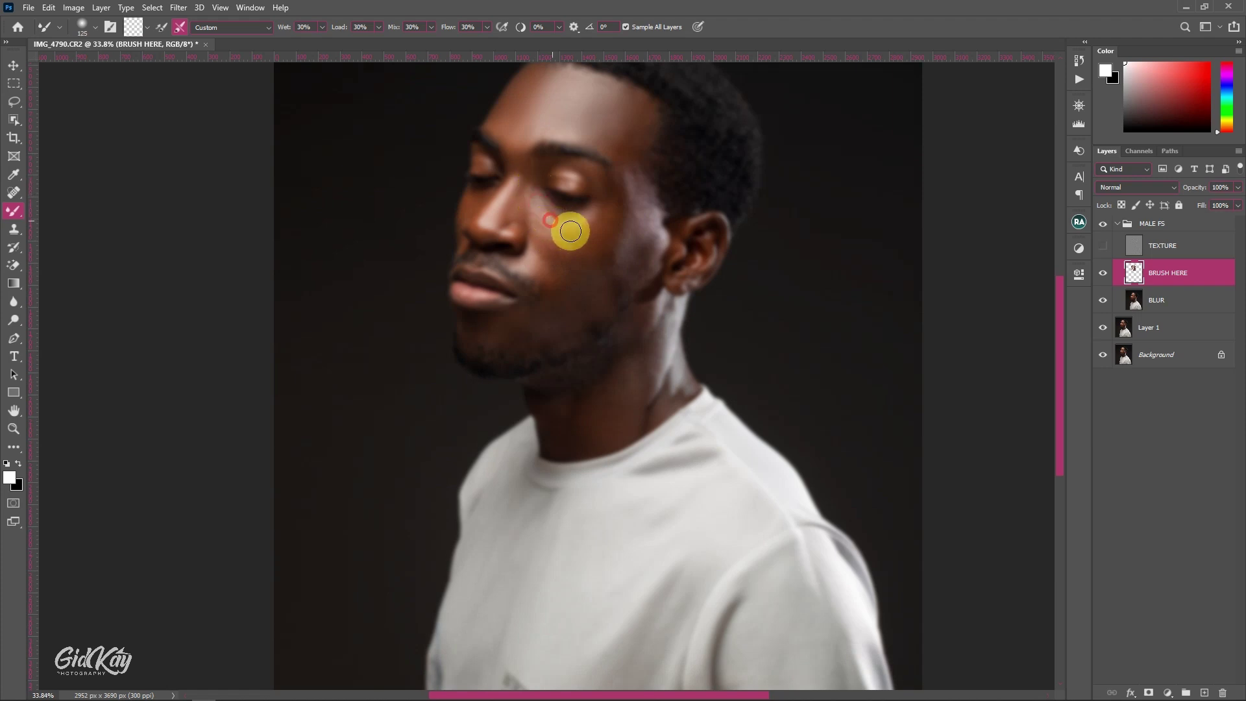
mouse_move(579, 226)
left_mouse_down()
mouse_move(538, 210)
mouse_move(556, 243)
mouse_move(576, 235)
mouse_move(547, 235)
mouse_move(555, 242)
mouse_move(533, 226)
mouse_move(543, 250)
mouse_move(581, 263)
mouse_move(534, 244)
mouse_move(515, 267)
mouse_move(549, 267)
mouse_move(541, 277)
mouse_move(556, 276)
mouse_move(541, 289)
mouse_move(585, 278)
mouse_move(560, 305)
mouse_move(603, 281)
mouse_move(578, 304)
mouse_move(602, 306)
mouse_move(550, 340)
mouse_move(506, 332)
mouse_move(518, 328)
mouse_move(493, 338)
mouse_move(518, 342)
mouse_move(477, 341)
mouse_move(478, 353)
mouse_move(451, 314)
mouse_move(487, 314)
mouse_move(458, 314)
mouse_move(472, 350)
mouse_move(551, 353)
left_mouse_up()
key("bracketright")
key("bracketright")
key("bracketright")
key("bracketleft")
key("bracketright")
key("bracketright")
key("bracketright")
key("bracketright")
key("bracketright")
- Even out the lower cheek and jawline along the beard edge with the Mixer Brush at 150 to 175 px
key("bracketleft")
key("bracketleft")
key("bracketleft")
key("bracketleft")
key("bracketleft")
key("bracketleft")
key("bracketleft")
key("bracketright")
key("bracketright")
key("bracketright")
key("bracketright")
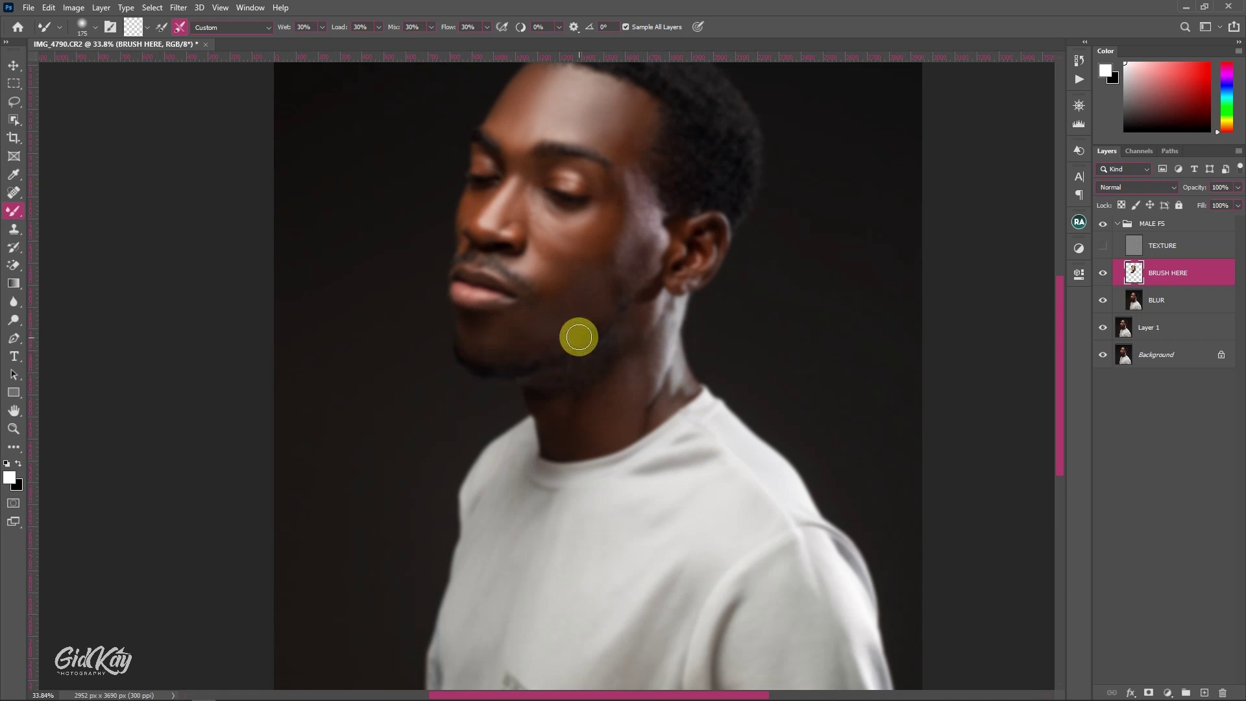
key("bracketright")
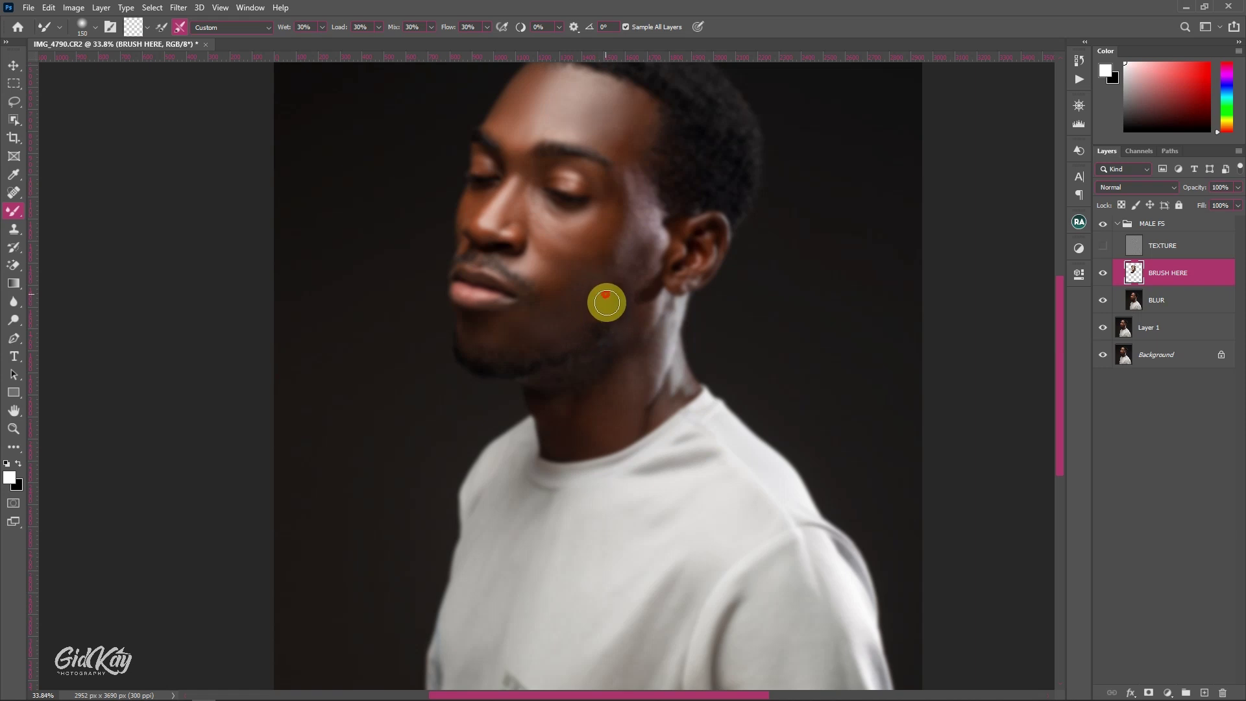
key("bracketright")
key("bracketright")
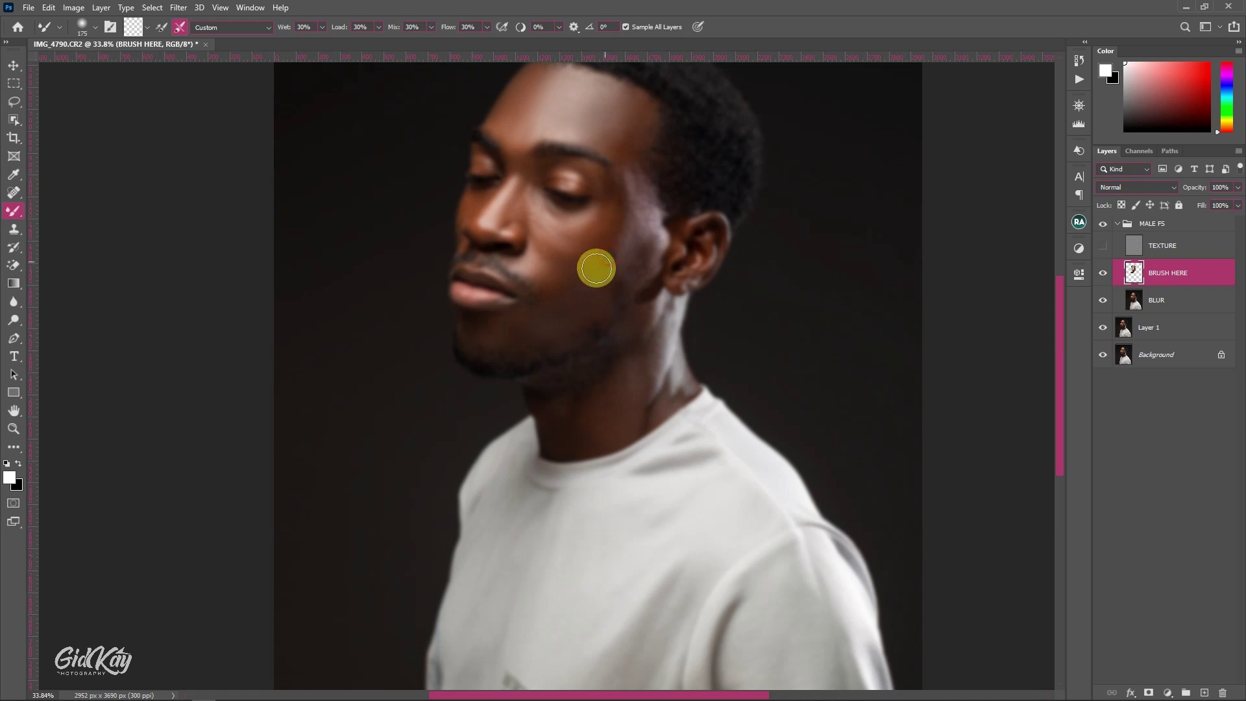
- Blend the upper cheek and smooth the nearer eyelid, reducing the Mixer Brush to between 70 and 90 px
mouse_move(595, 266)
left_mouse_down()
mouse_move(615, 245)
mouse_move(615, 270)
mouse_move(625, 210)
mouse_move(610, 161)
mouse_move(620, 200)
mouse_move(607, 174)
mouse_move(608, 193)
mouse_move(563, 172)
left_mouse_up()
key("bracketleft")
key("bracketleft")
key("bracketleft")
key("bracketleft")
key("bracketleft")
key("bracketleft")
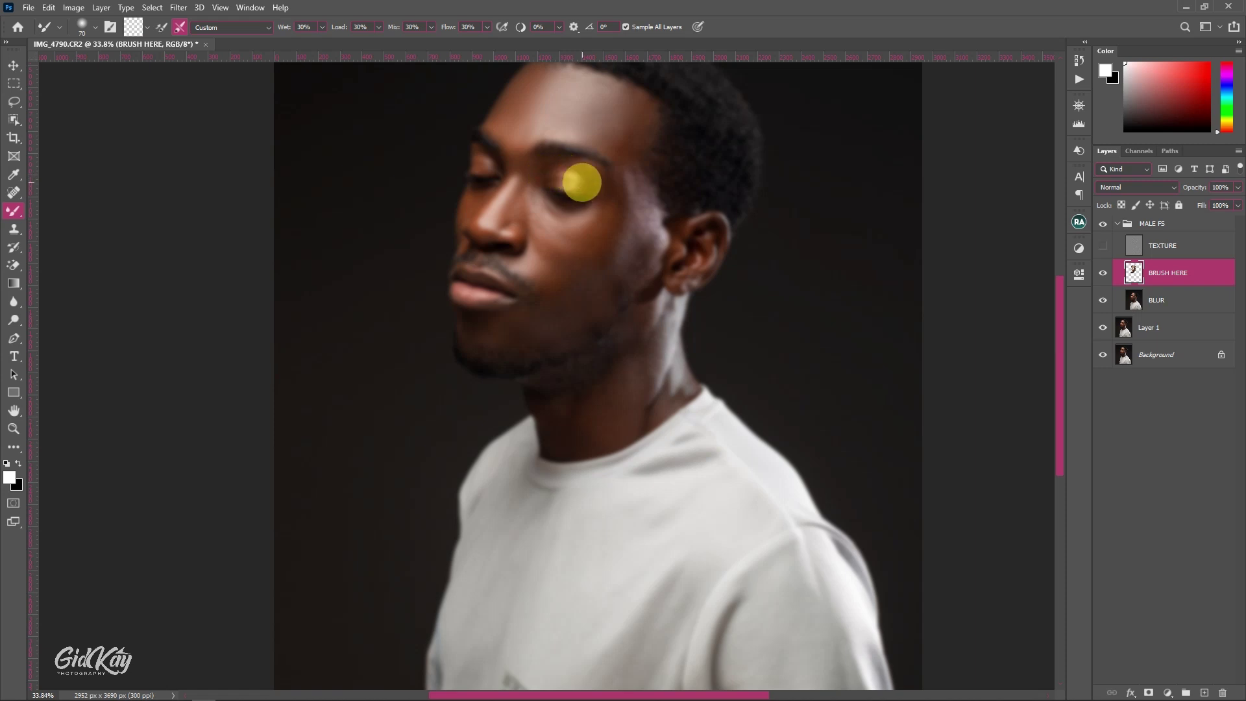
key("bracketright")
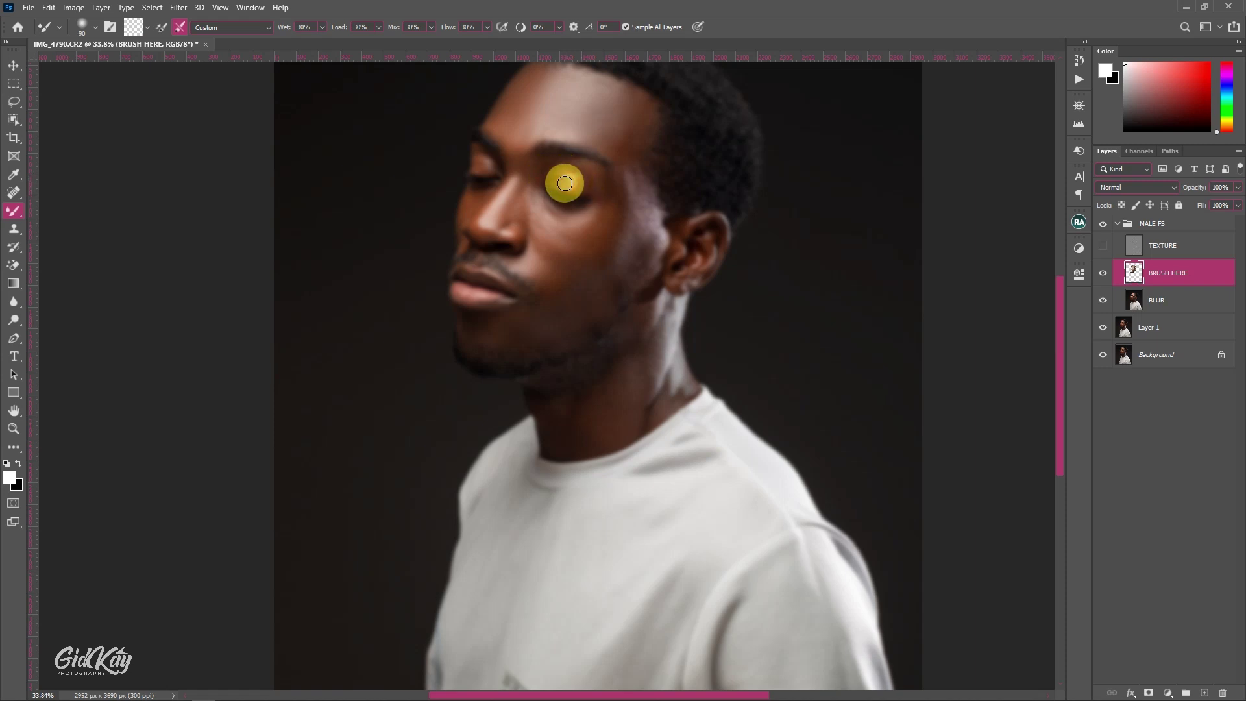
left_click_drag(567, 187, 542, 179)
- Smooth the skin below the earlobe where the jaw meets the neck, adjusting the Mixer Brush size
scroll(584, 186, "down", 5)
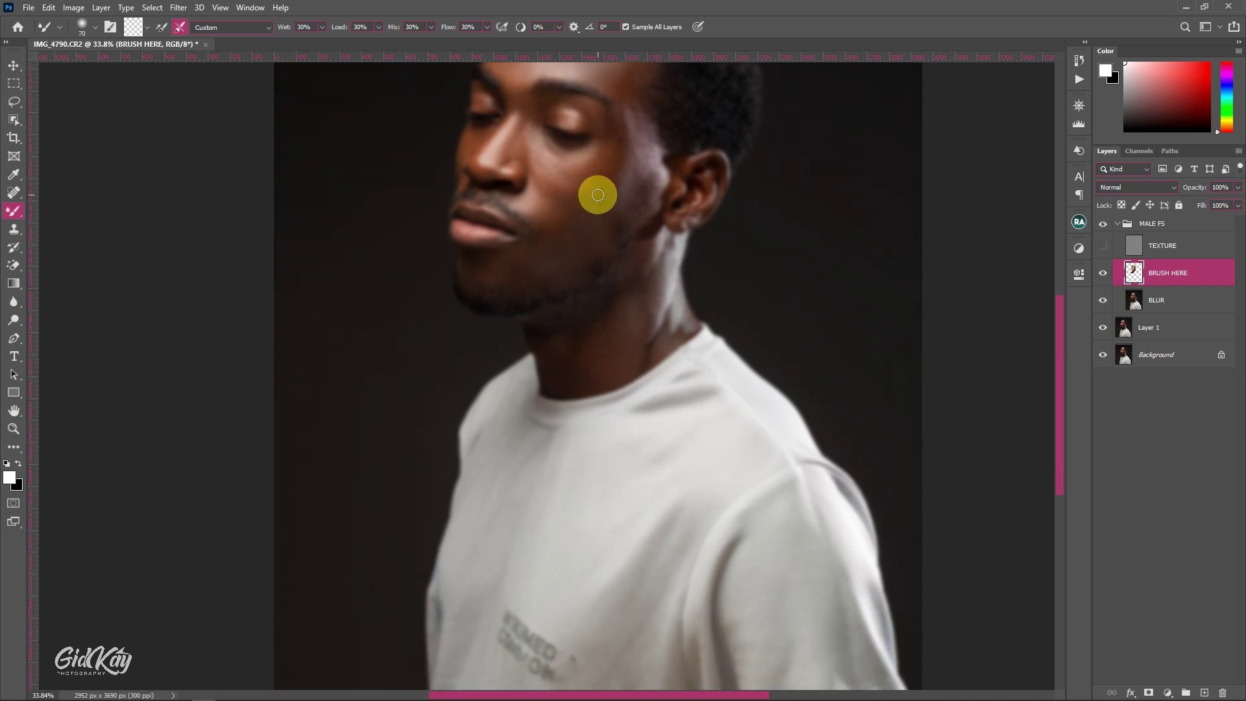
key("bracketleft")
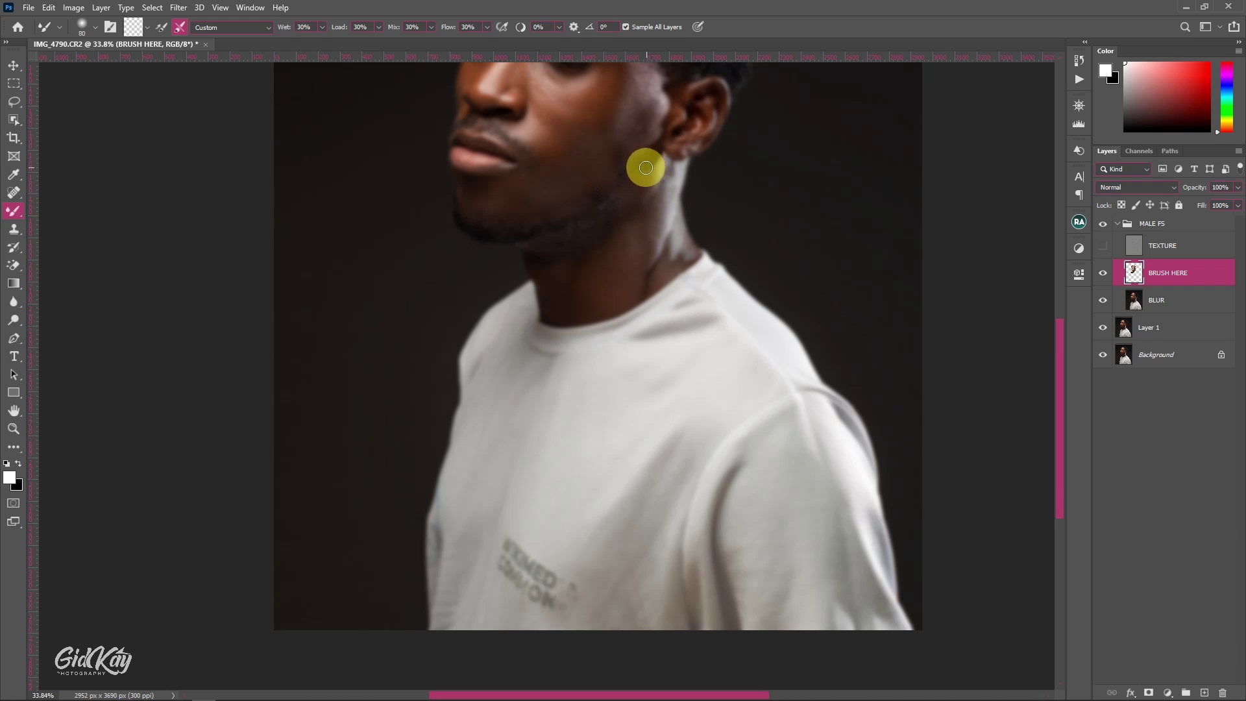
key("bracketright")
key("bracketright")
left_click_drag(655, 170, 639, 181)
key("bracketleft")
key("bracketleft")
key("bracketleft")
- Blend the shadow and highlight edge down the side of the neck from below the jaw to the shirt collar
scroll(658, 180, "down", 2)
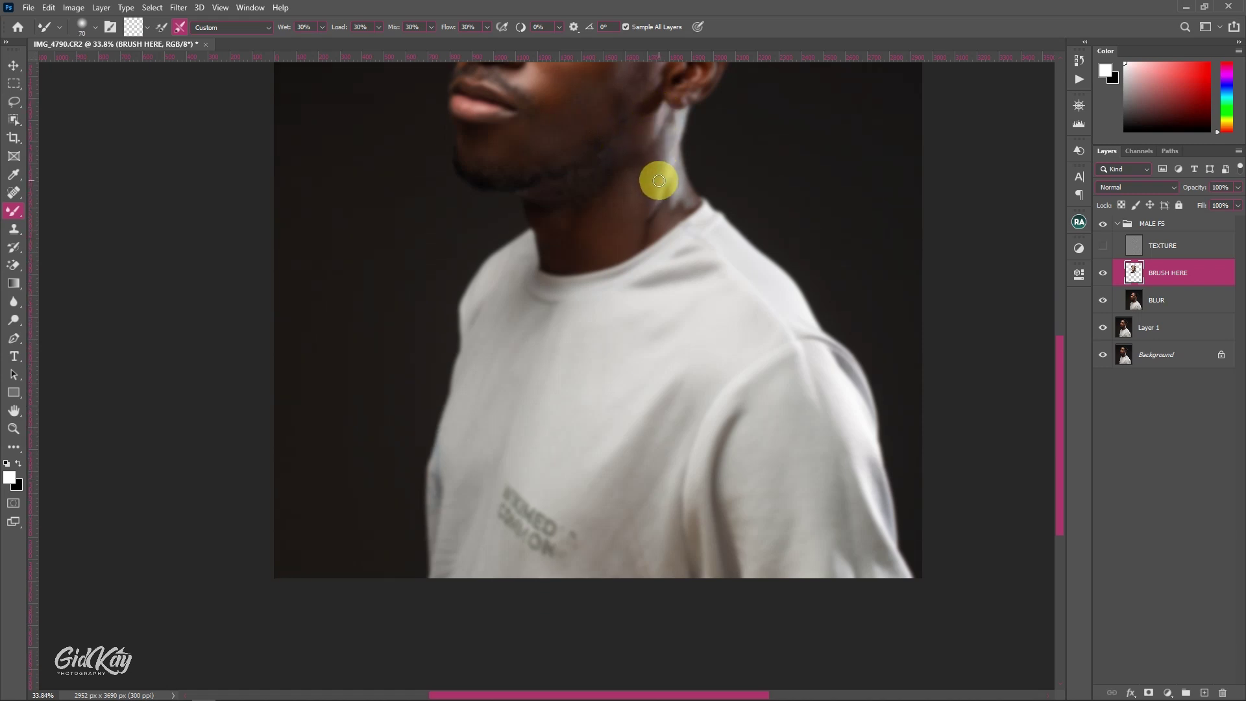
key("bracketright")
key("bracketright")
key("bracketright")
key("bracketright")
mouse_move(649, 167)
left_mouse_down()
mouse_move(675, 120)
mouse_move(646, 205)
mouse_move(658, 165)
mouse_move(642, 198)
mouse_move(630, 188)
mouse_move(618, 218)
mouse_move(609, 207)
mouse_move(591, 230)
mouse_move(592, 251)
mouse_move(641, 214)
left_mouse_up()
key("bracketright")
key("bracketright")
key("bracketright")
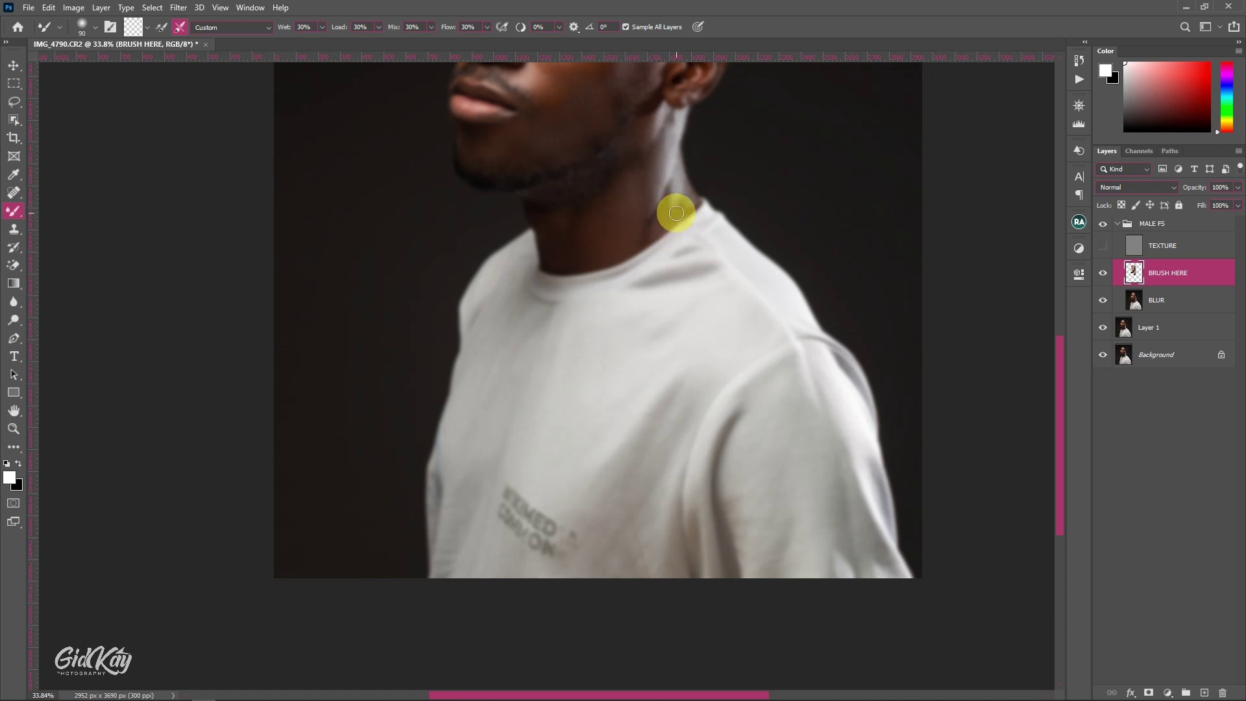
- Soften the bright highlight on the back of the neck from the collar up to the earlobe
scroll(681, 205, "up", 3)
key("bracketleft")
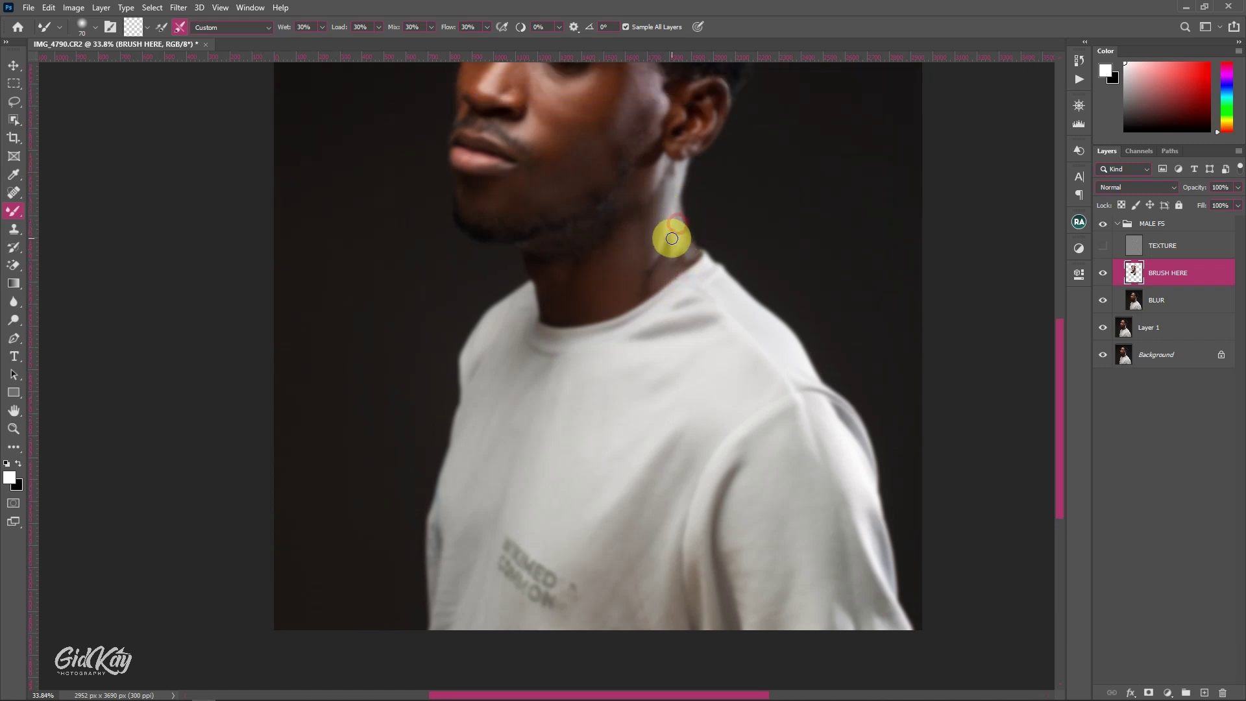
mouse_move(685, 240)
left_mouse_down()
mouse_move(689, 253)
mouse_move(668, 217)
mouse_move(672, 177)
left_mouse_up()
key("bracketright")
key("bracketright")
key("bracketright")
key("bracketleft")
- Smooth the shadowed front of the neck above the collar with the Mixer Brush at 150 px
scroll(538, 230, "down", 1)
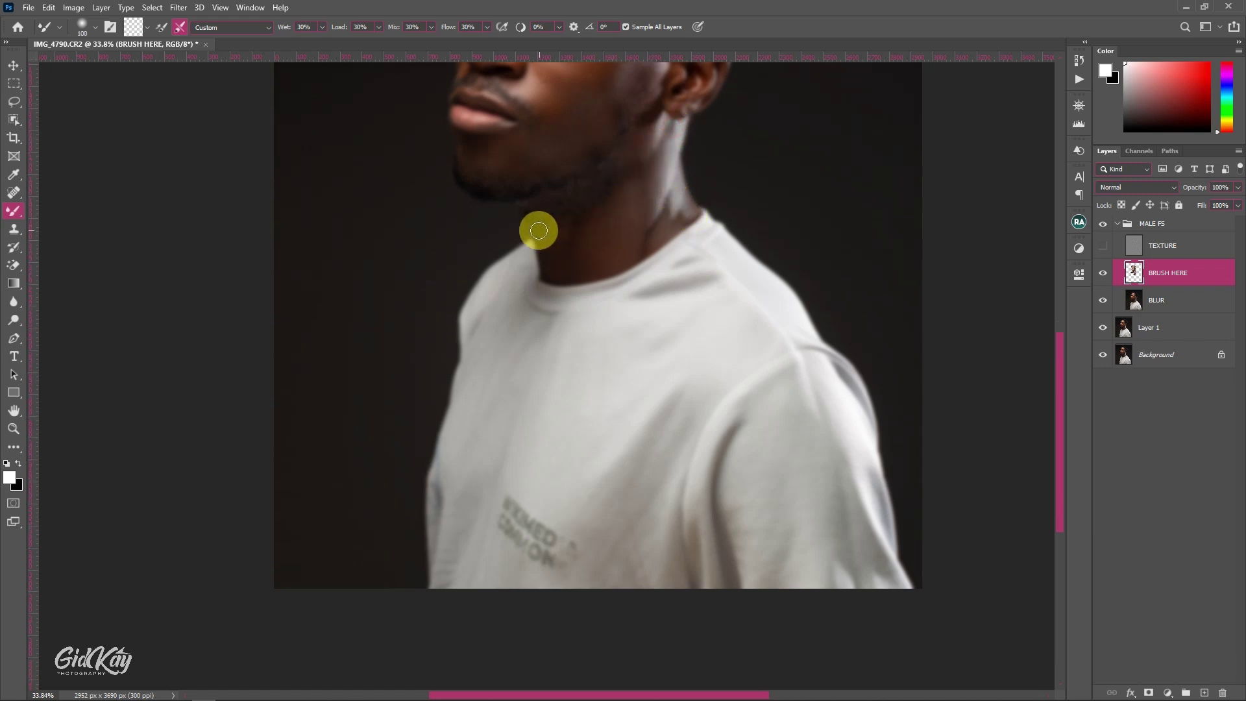
key("bracketright")
key("bracketright")
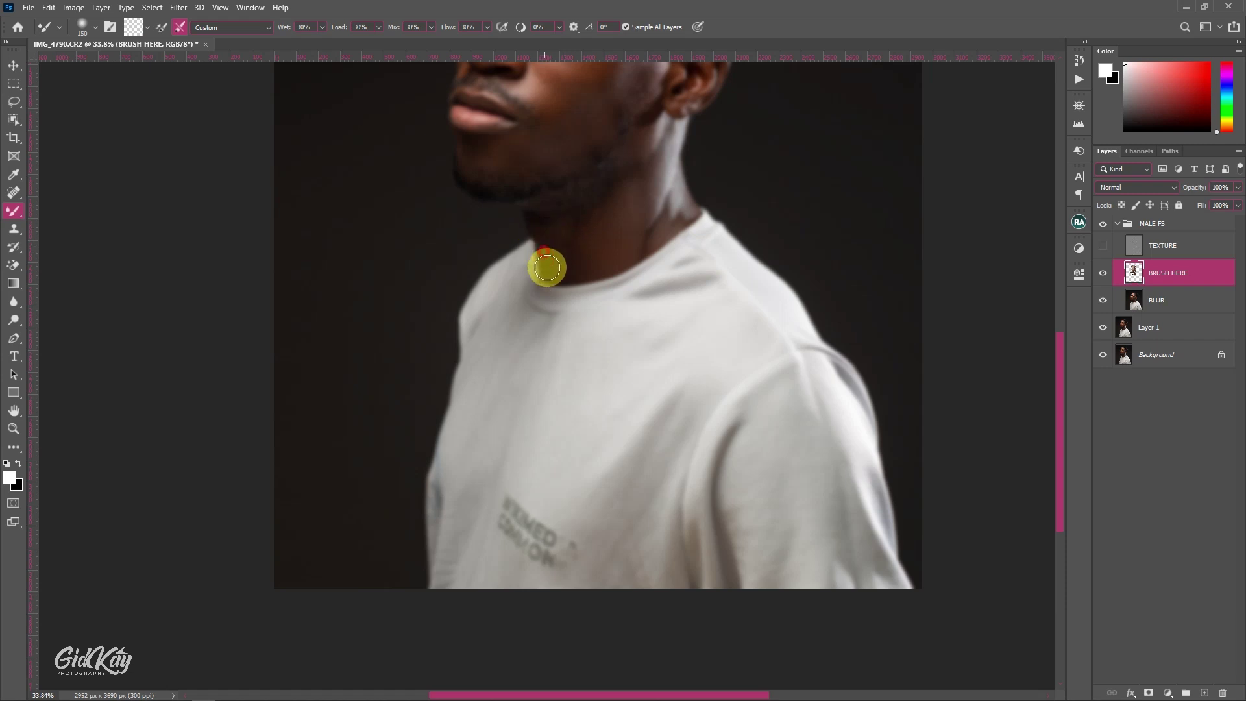
left_click_drag(545, 267, 560, 261)
key("bracketleft")
key("bracketleft")
- Blend the far side of the face from the eyebrow down past the nose with progressively smaller brush sizes
scroll(467, 203, "up", 4)
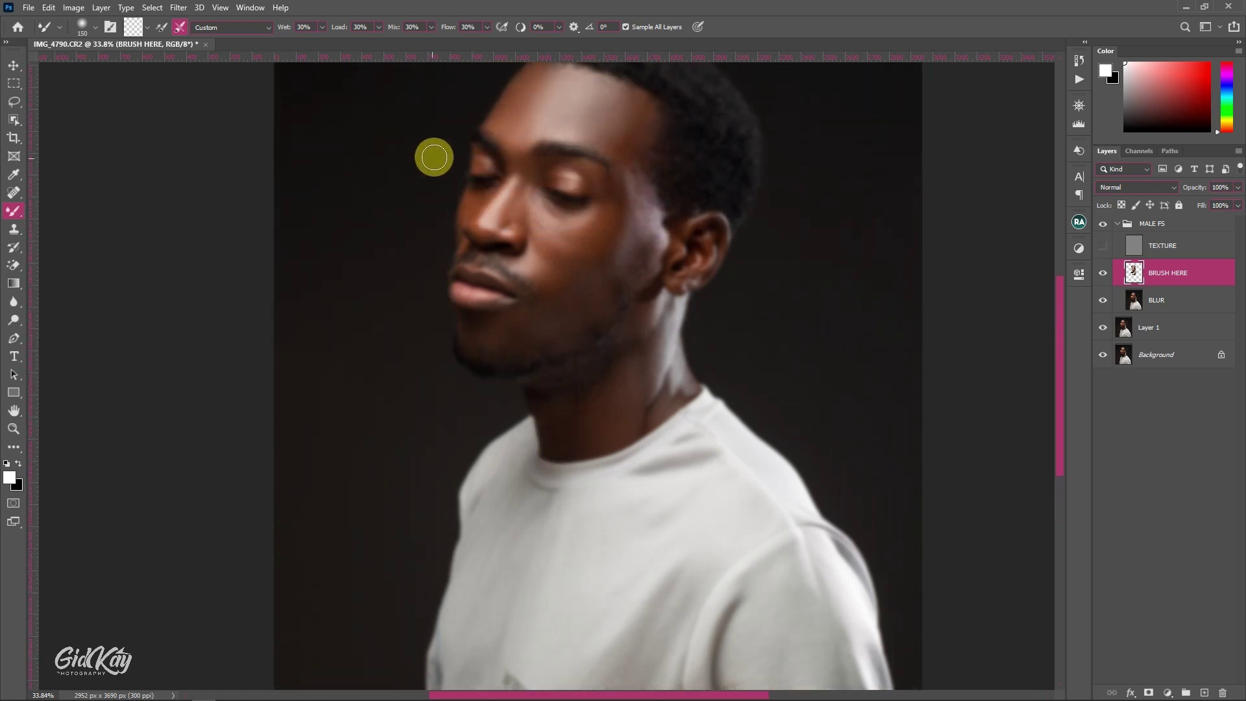
mouse_move(480, 150)
left_mouse_down()
mouse_move(489, 160)
mouse_move(475, 156)
mouse_move(487, 164)
mouse_move(462, 206)
mouse_move(473, 185)
mouse_move(482, 195)
mouse_move(464, 195)
mouse_move(458, 246)
mouse_move(483, 250)
left_mouse_up()
key("bracketleft")
key("bracketright")
key("bracketright")
key("bracketleft")
key("bracketleft")
key("bracketleft")
key("bracketright")
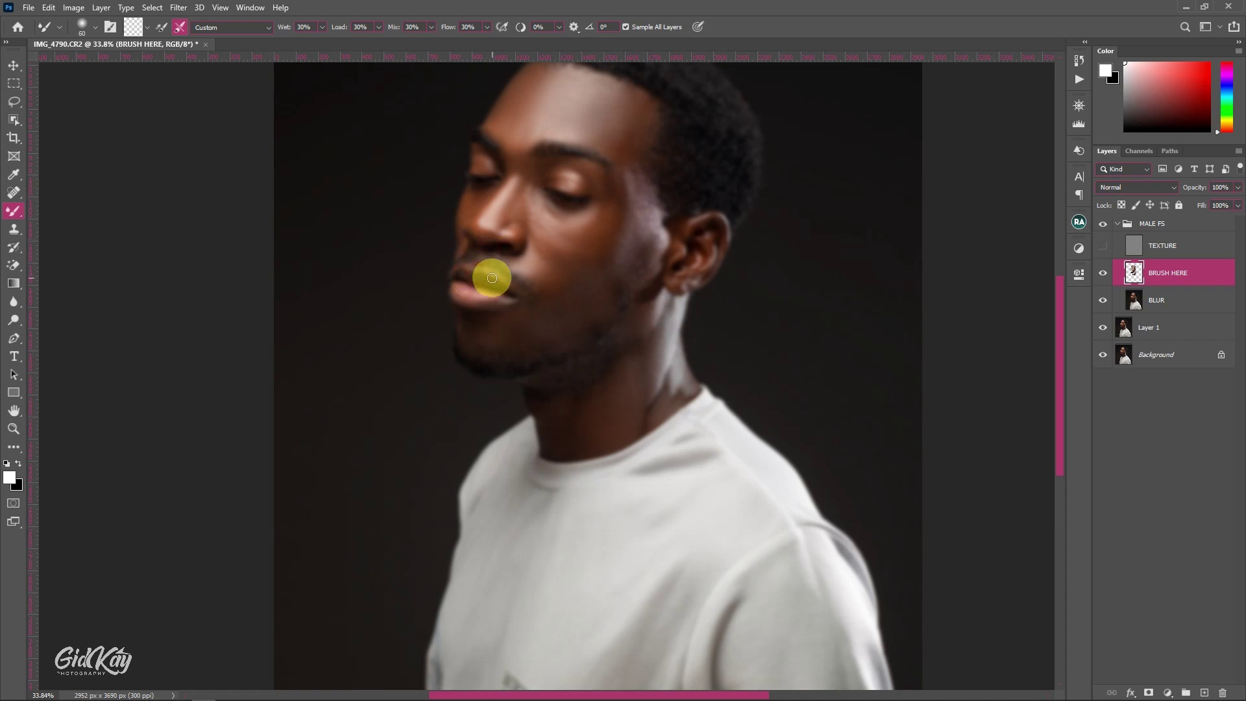
- Smooth the upper lip area, the nose tip and the nostril with a small Mixer Brush
mouse_move(502, 282)
left_mouse_down()
mouse_move(461, 298)
mouse_move(447, 277)
mouse_move(452, 292)
mouse_move(507, 298)
mouse_move(495, 231)
left_mouse_up()
key("bracketright")
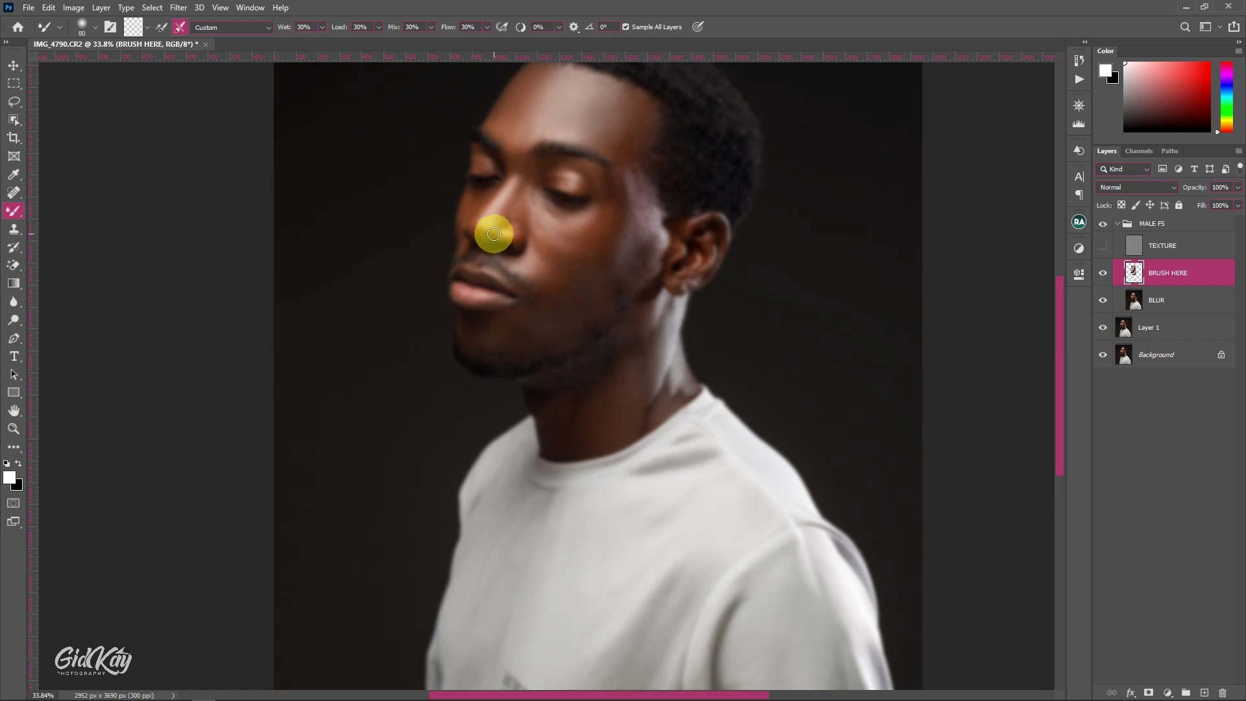
scroll(487, 240, "up", 2)
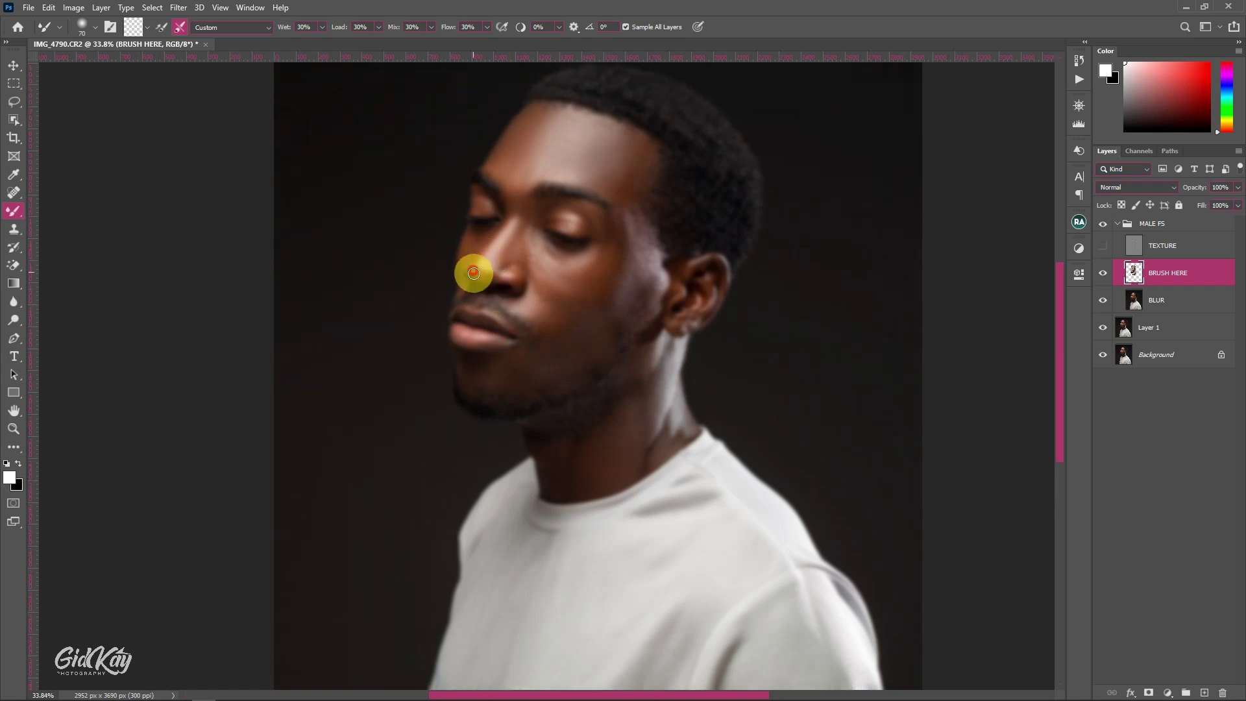
left_click_drag(474, 272, 499, 275)
left_click_drag(515, 289, 510, 238)
- Refine the tonal transitions along the far side of the nose, varying the Mixer Brush size
key("bracketright")
key("bracketright")
key("bracketright")
key("bracketright")
key("bracketleft")
key("bracketleft")
key("bracketleft")
key("bracketleft")
key("bracketleft")
left_click_drag(478, 257, 474, 264)
- Smooth the upper forehead from below the hairline toward the far eyebrow with the Mixer Brush at 150 px
scroll(551, 247, "up", 2)
key("bracketright")
key("bracketright")
key("bracketright")
key("bracketright")
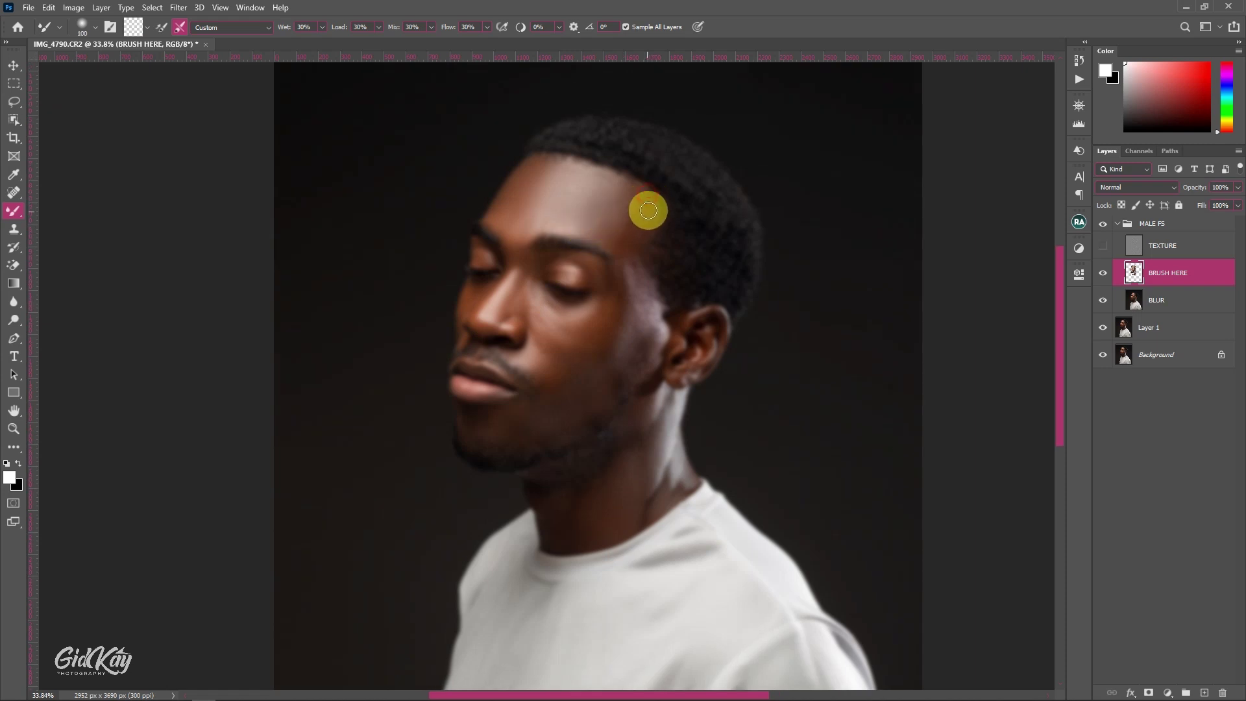
key("bracketright")
key("bracketright")
key("bracketright")
key("bracketright")
key("bracketright")
key("bracketright")
key("bracketright")
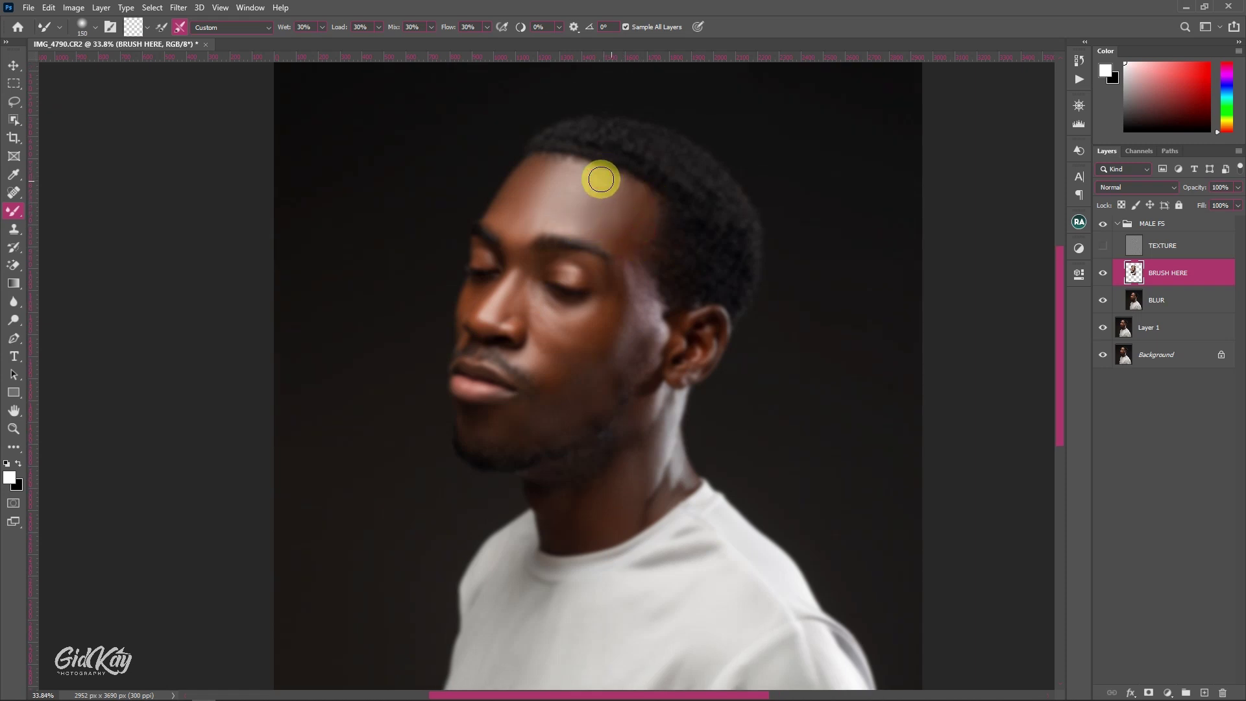
mouse_move(573, 175)
left_mouse_down()
mouse_move(617, 184)
mouse_move(554, 171)
mouse_move(537, 180)
mouse_move(547, 169)
mouse_move(541, 177)
mouse_move(557, 170)
mouse_move(531, 176)
mouse_move(495, 216)
left_mouse_up()
key("bracketleft")
key("bracketleft")
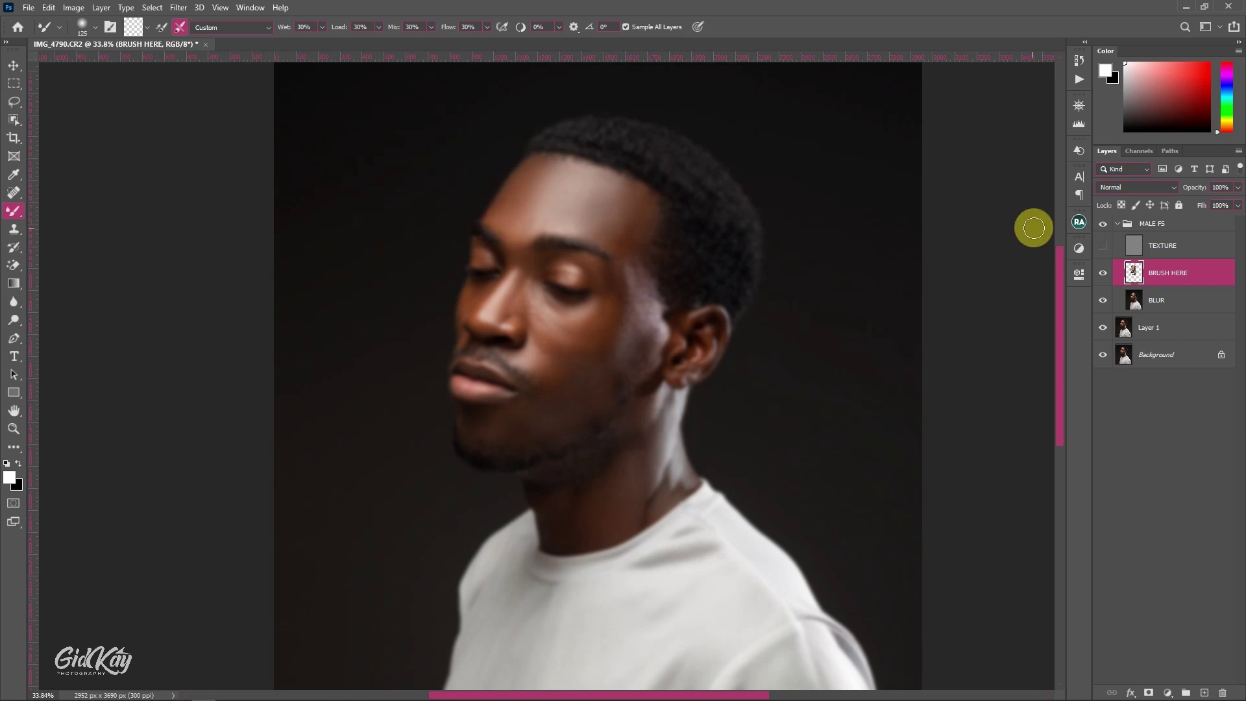
- Show the TEXTURE layer again and toggle BRUSH HERE's visibility to compare the whole face and neck before and after
left_click(1103, 245)
scroll(709, 236, "down", 1)
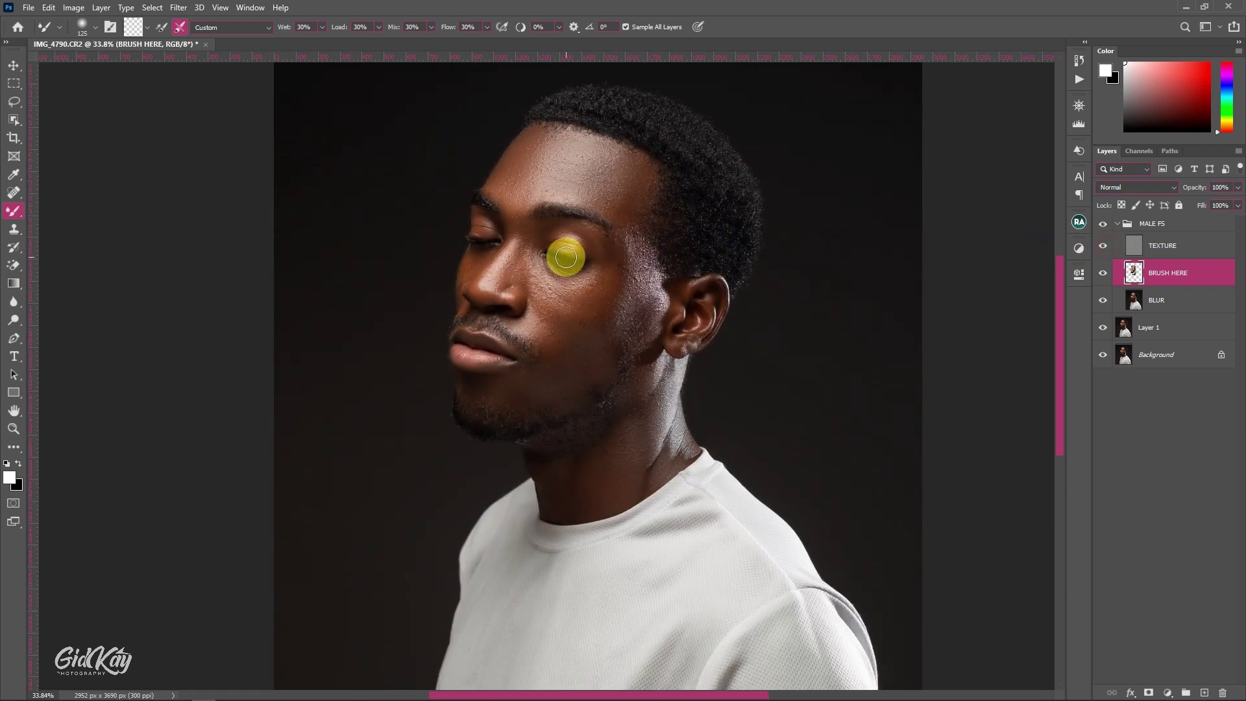
scroll(569, 250, "down", 2)
scroll(571, 242, "up", 2)
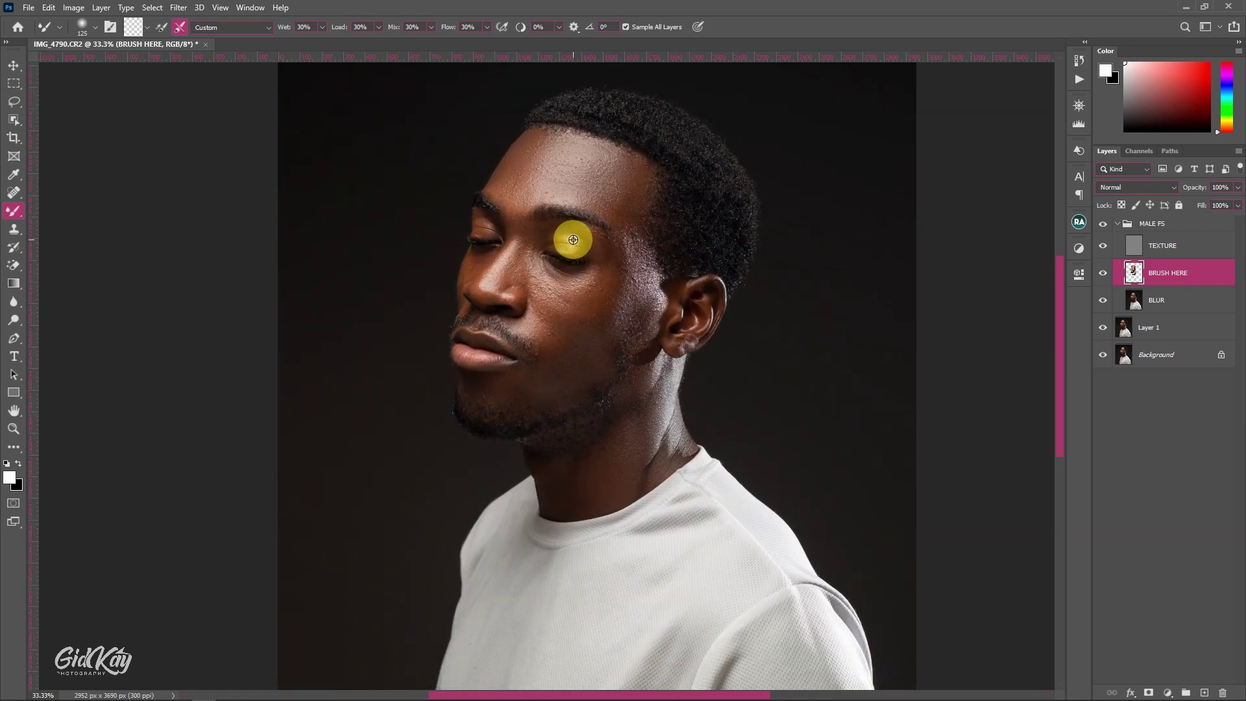
scroll(573, 240, "up", 1)
scroll(598, 244, "up", 1)
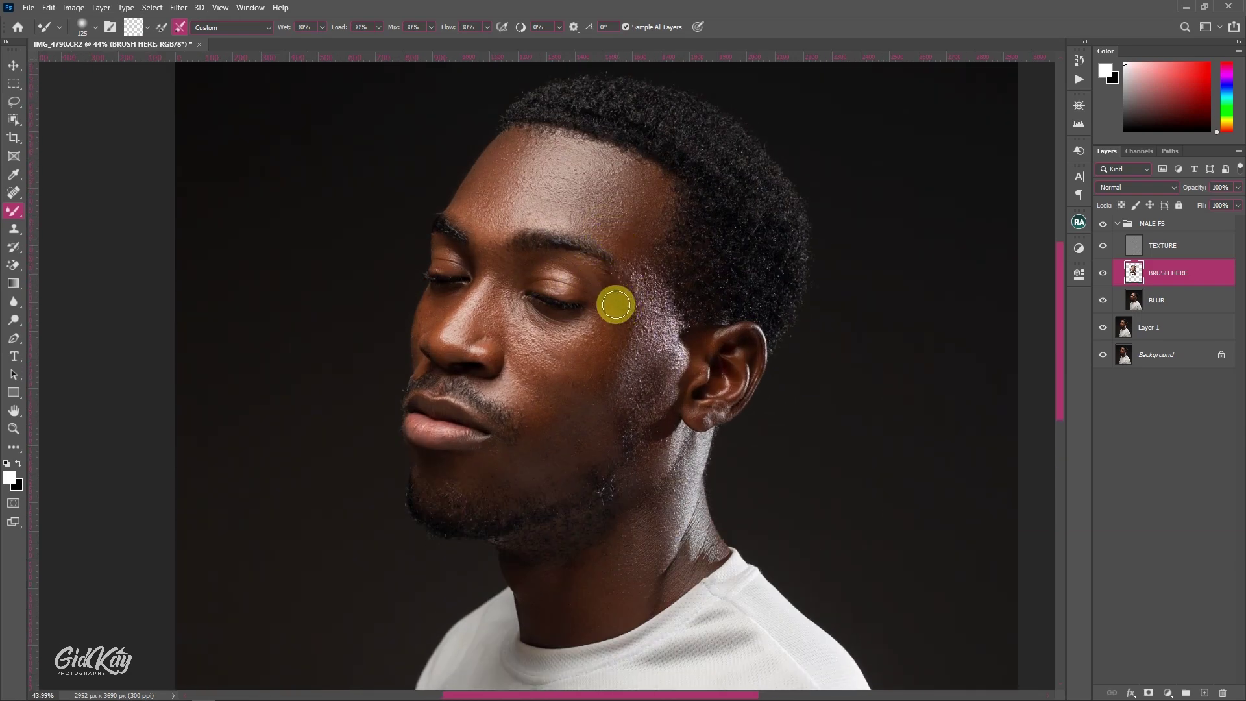
left_click(1103, 274)
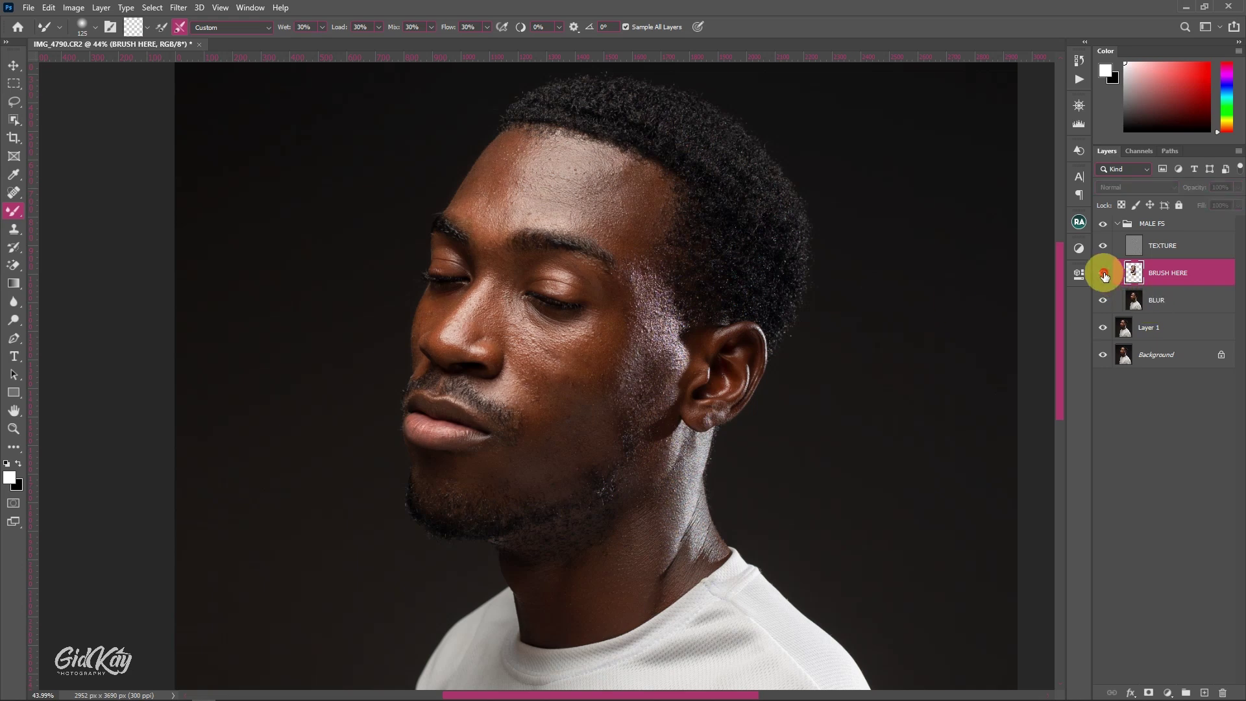
left_click(1103, 274)
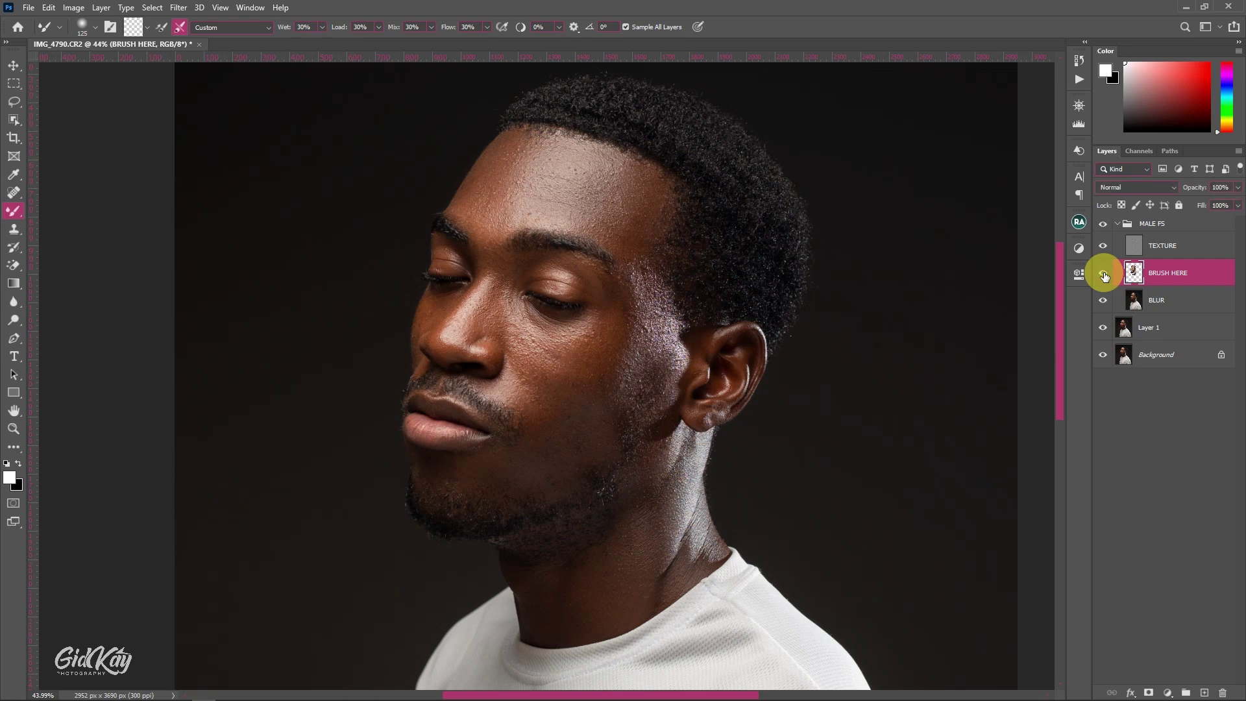
- Examine the smoothed face and neck skin up close and in the context of the whole portrait
scroll(678, 282, "down", 2)
scroll(675, 272, "down", 1)
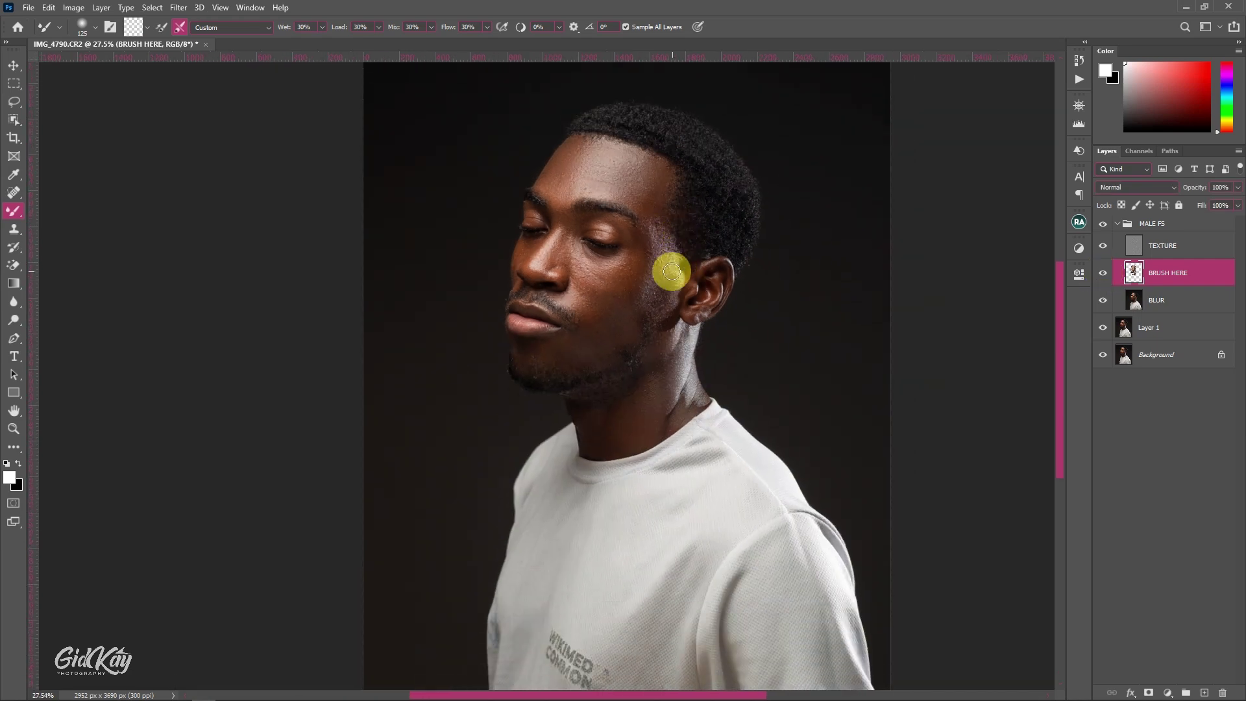
scroll(645, 256, "up", 1)
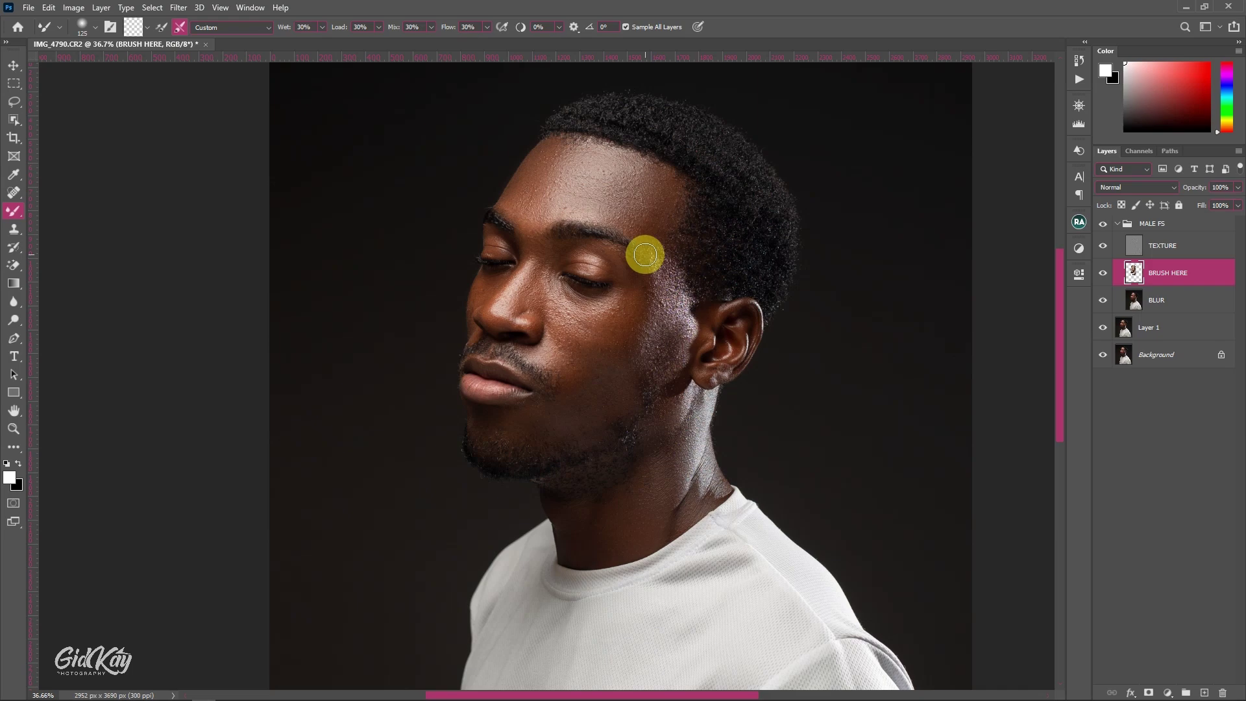
scroll(590, 266, "down", 1)
scroll(574, 279, "up", 2)
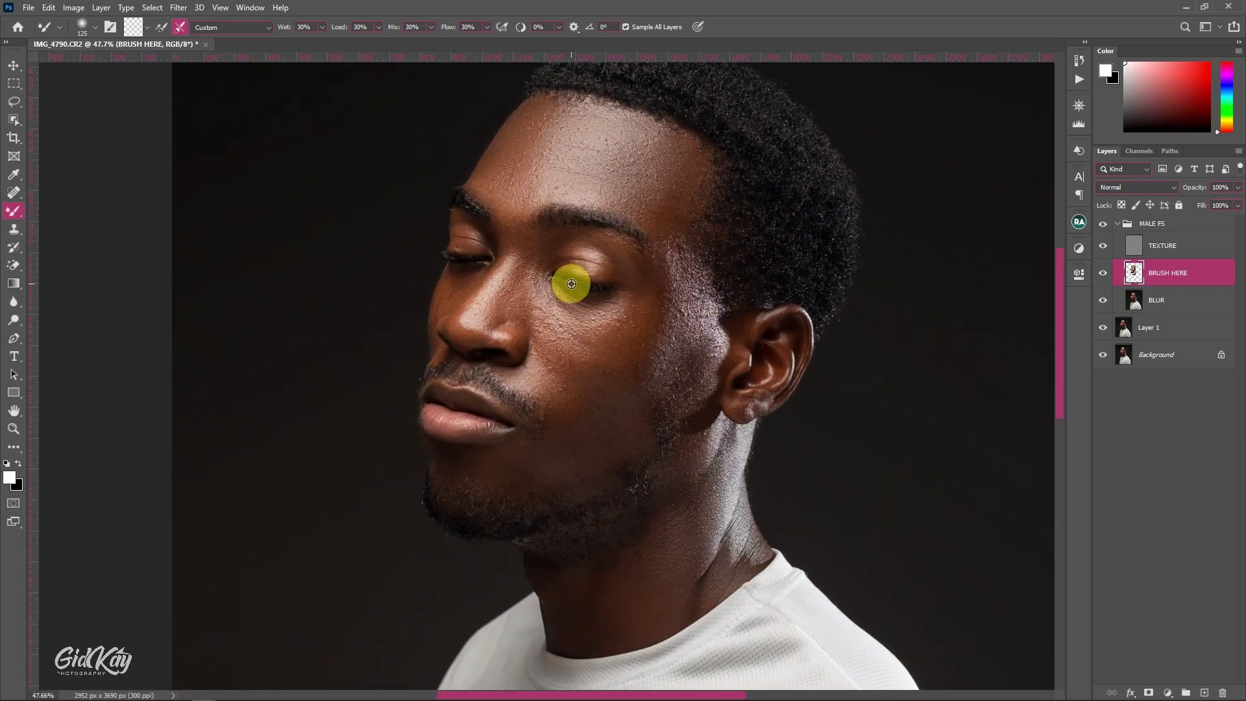
scroll(574, 282, "up", 1)
scroll(551, 295, "up", 1)
scroll(389, 509, "down", 2)
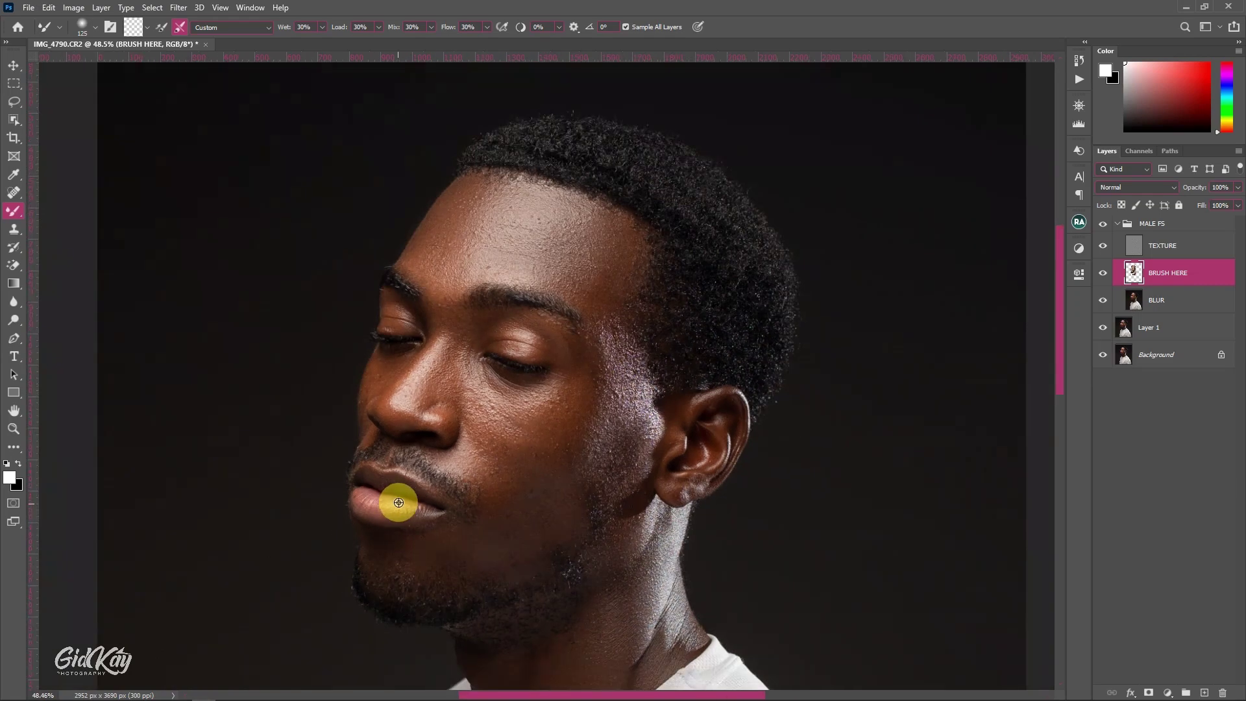
scroll(398, 502, "down", 1)
scroll(548, 356, "down", 2)
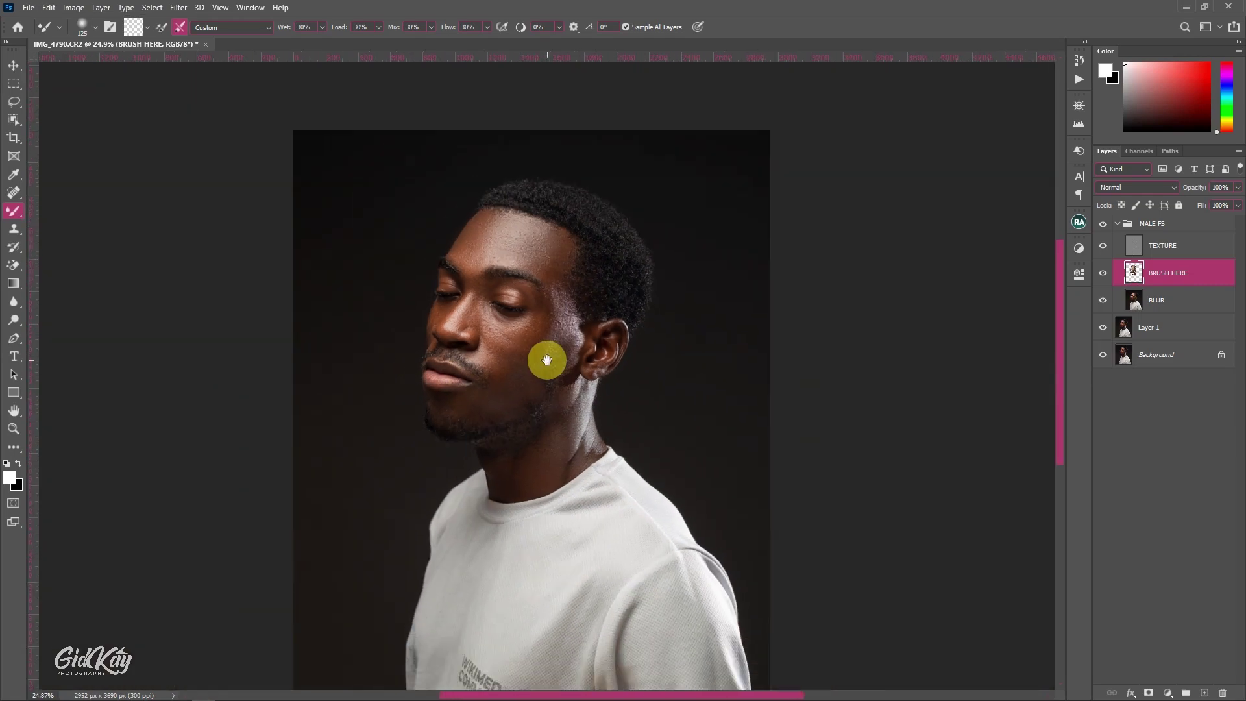
left_click_drag(547, 360, 603, 292)
scroll(598, 289, "up", 1)
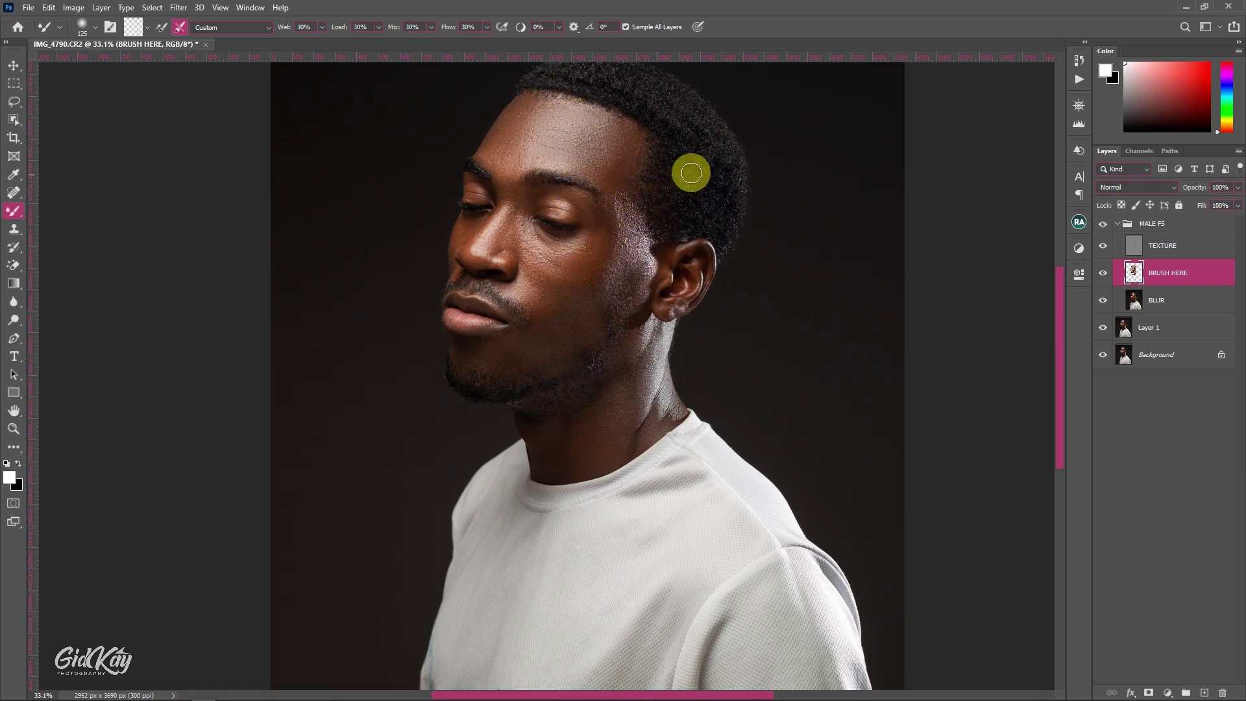
- Collapse the MALE FS group in the layer stack and switch to the Move tool
left_click(1117, 224)
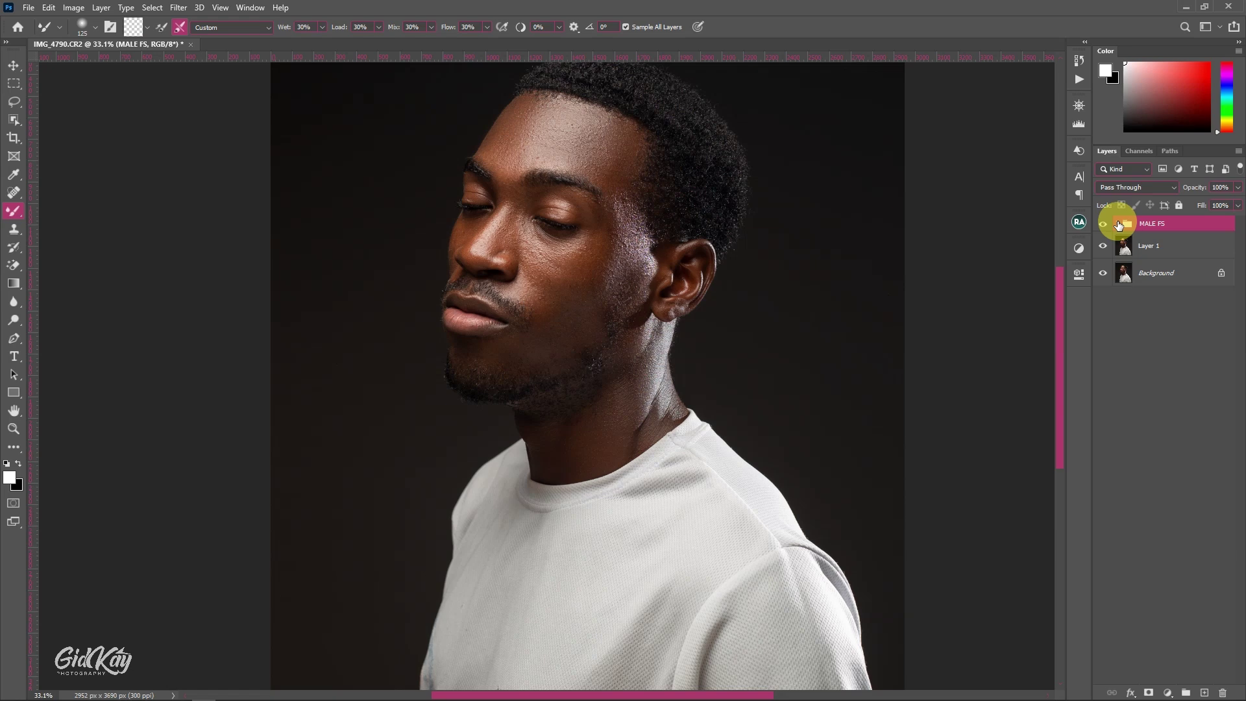
scroll(645, 299, "up", 2)
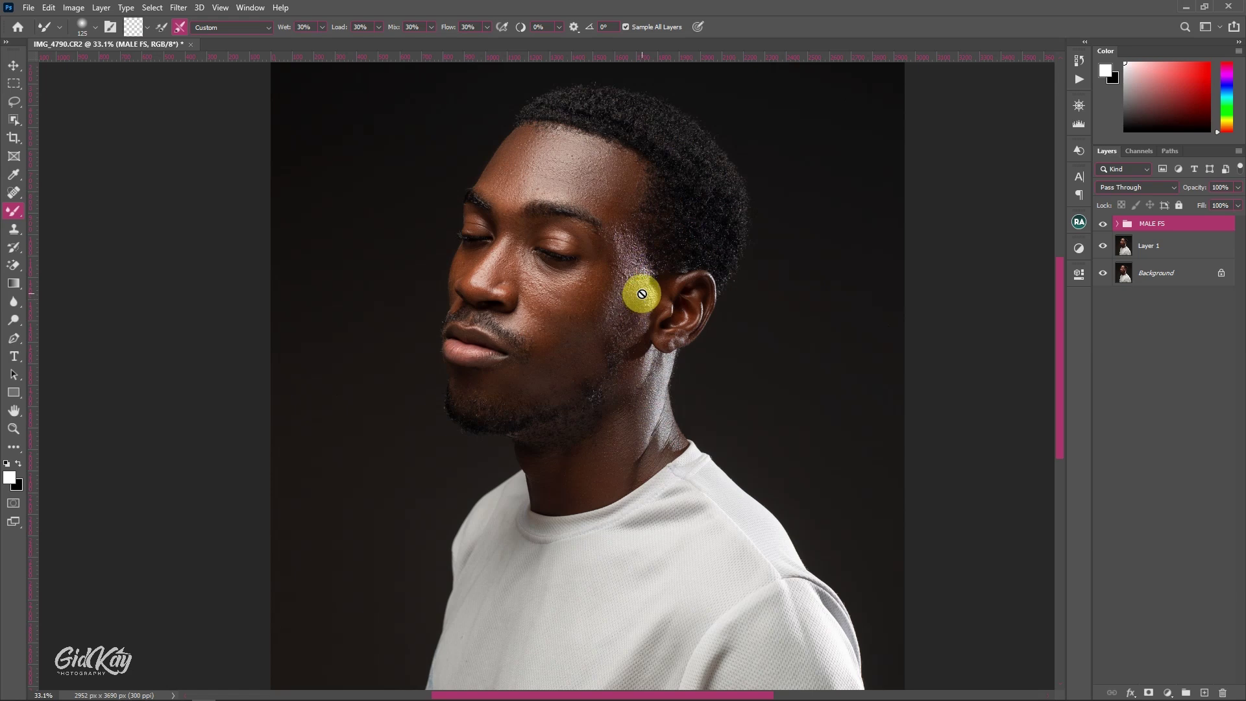
key("v")
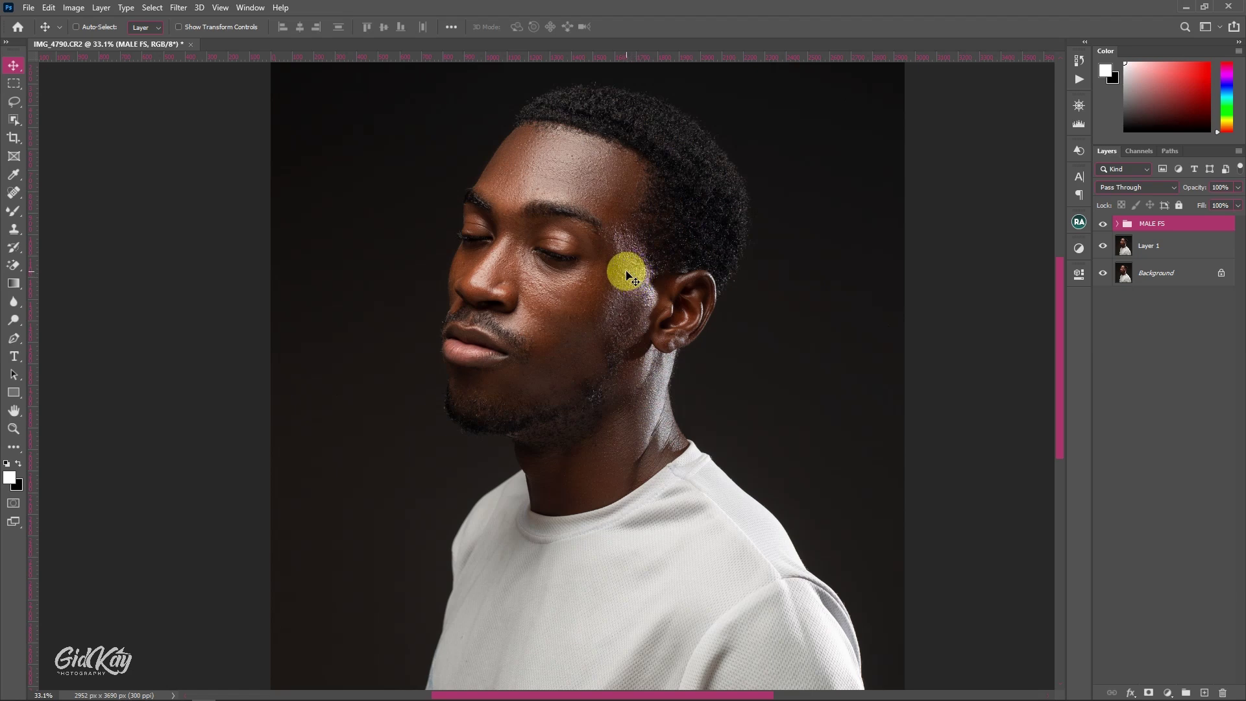
- View the whole portrait and open the Navigator preview
scroll(624, 270, "down", 2)
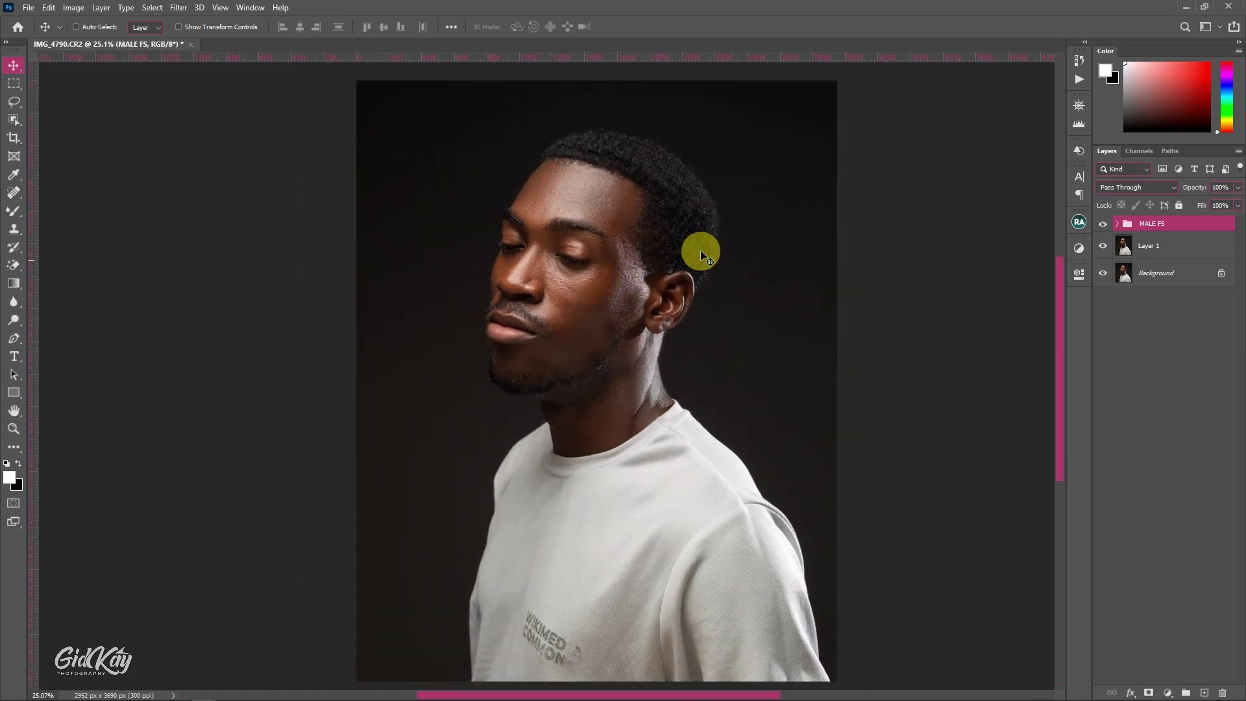
left_click(1078, 104)
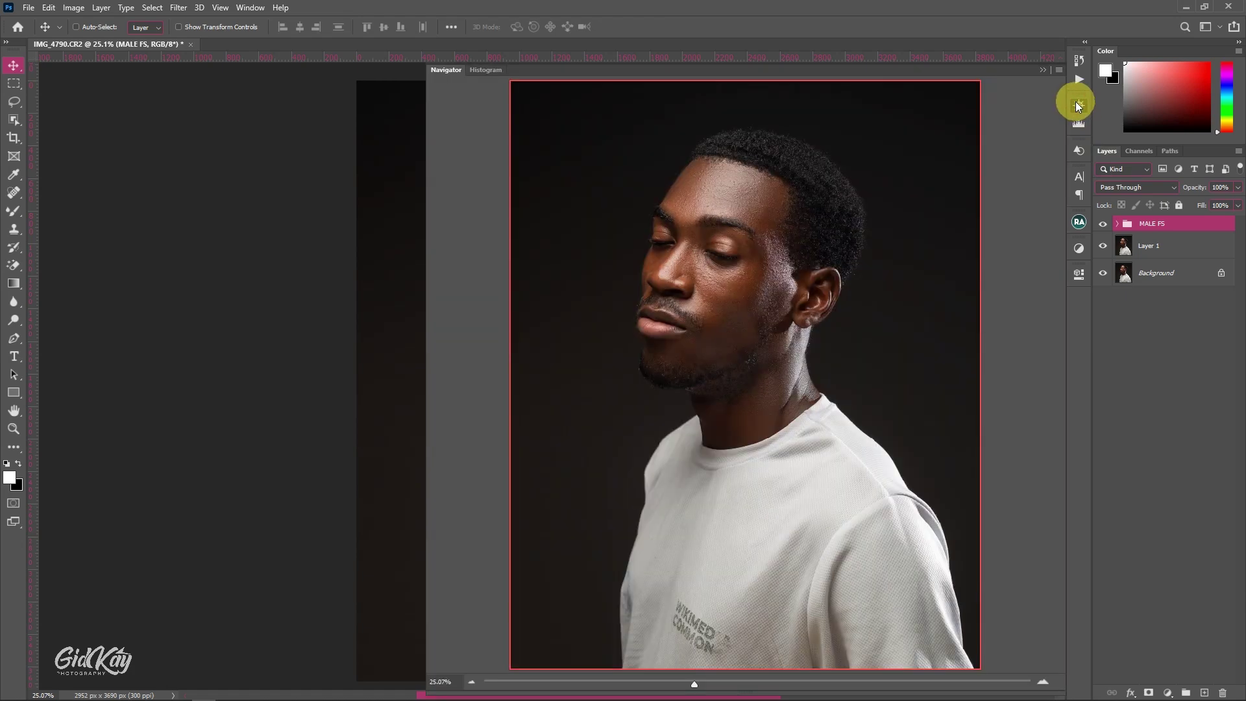